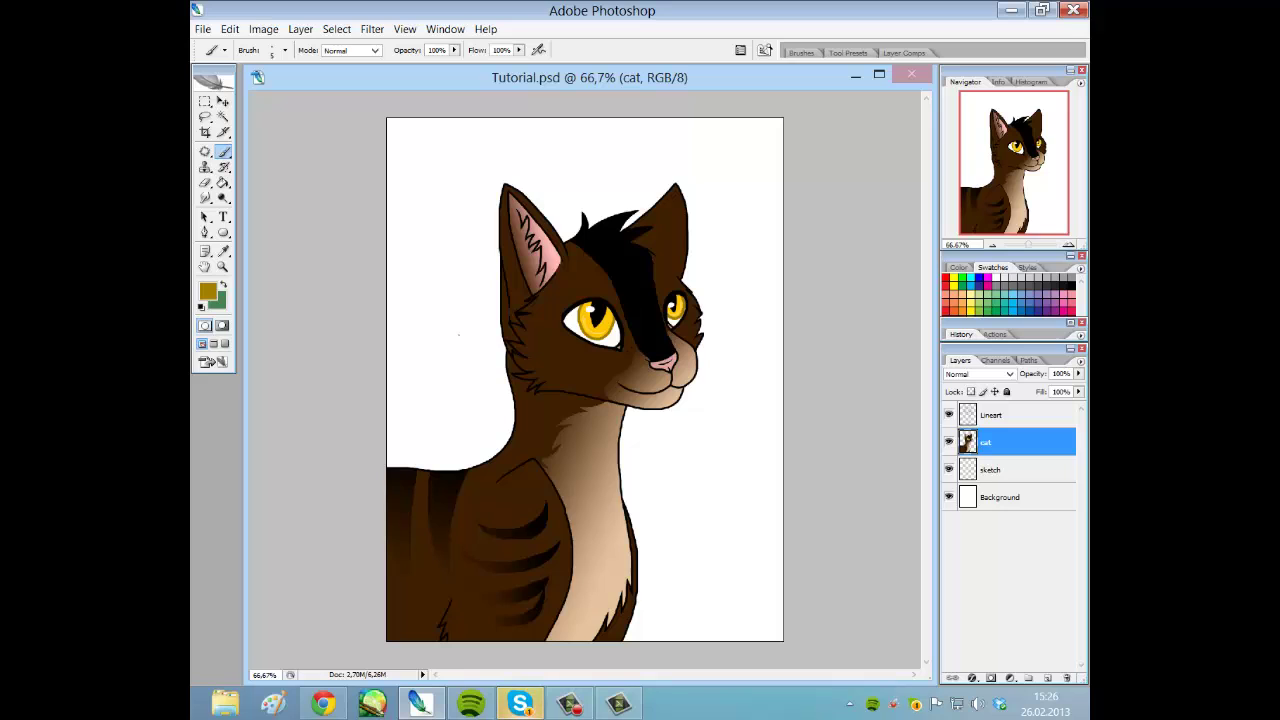
Set the foreground colour to neutral grey #ababab for use with the Brush tool.
left_click(209, 291)
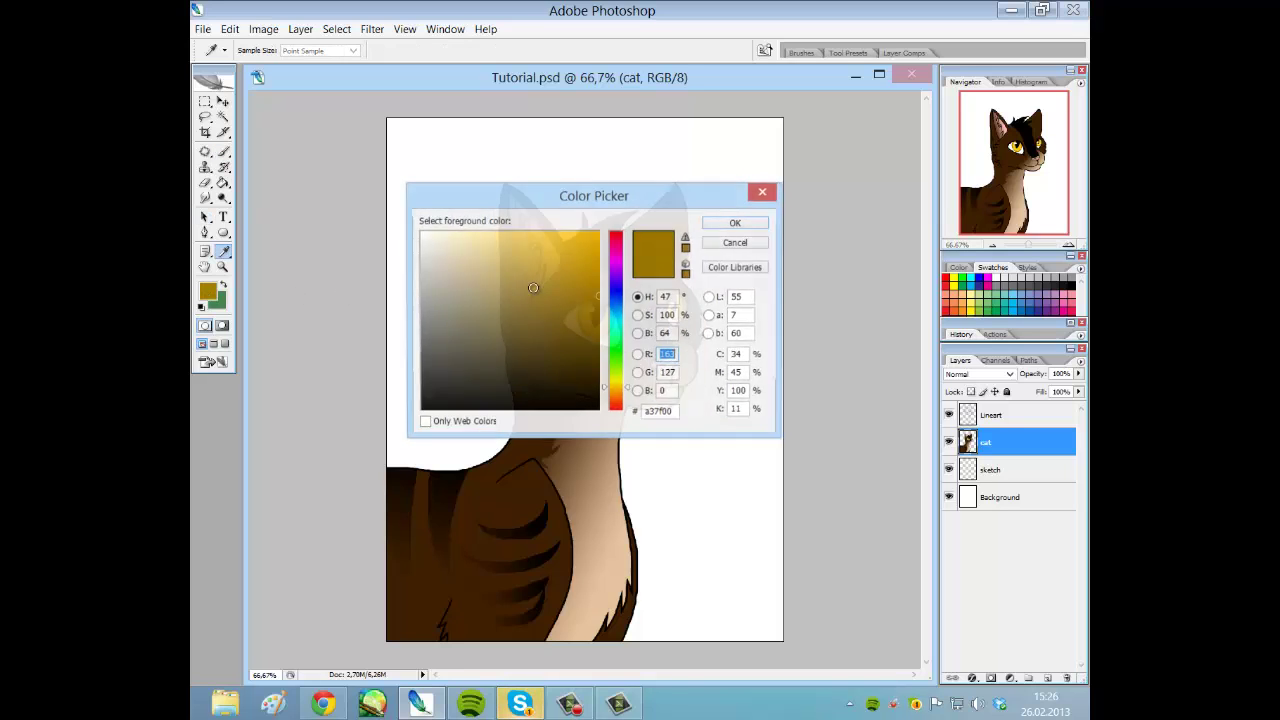
left_click_drag(495, 287, 391, 290)
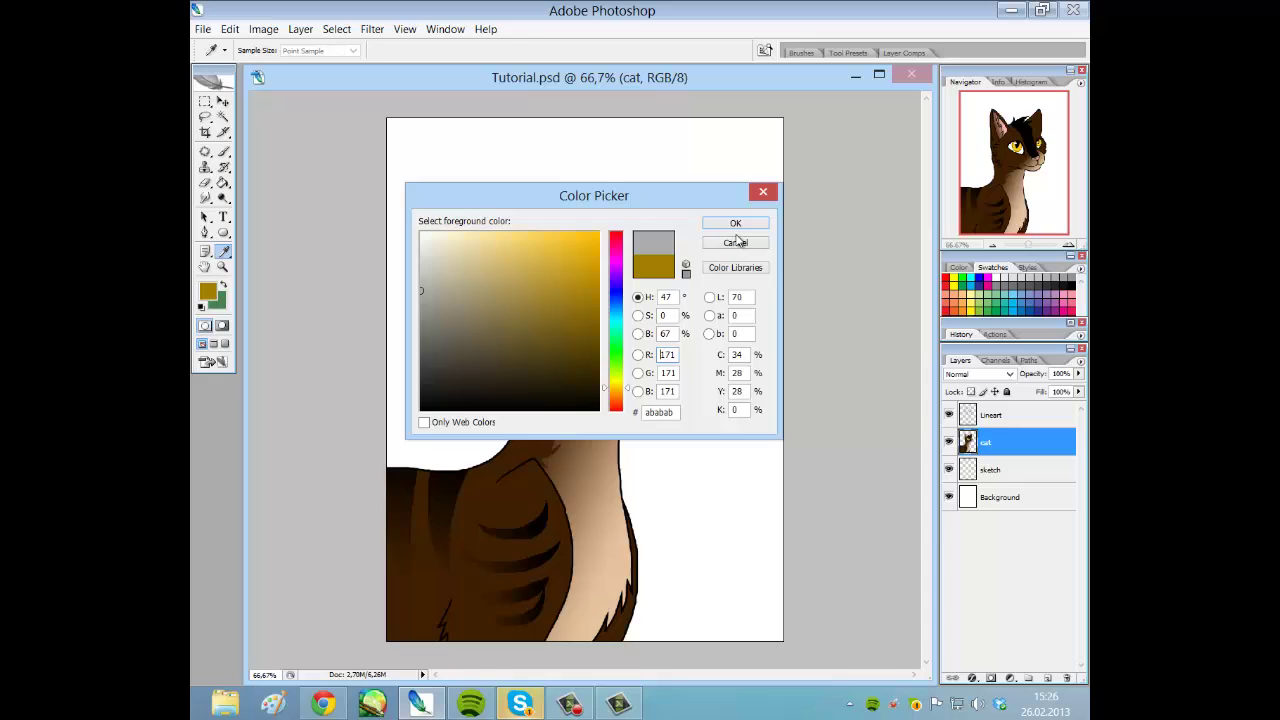
left_click(733, 224)
key("b")
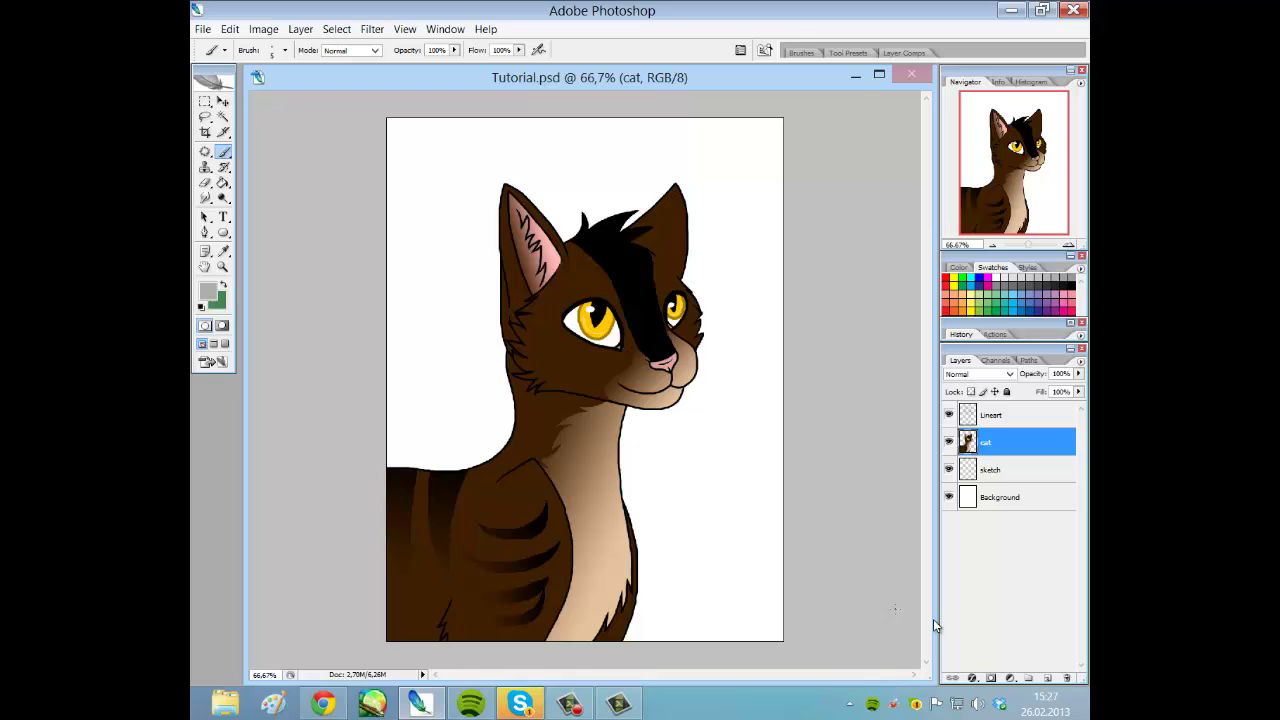
Add two new layers above the cat layer and make each one a clipping mask.
left_click(1048, 678)
right_click(985, 441)
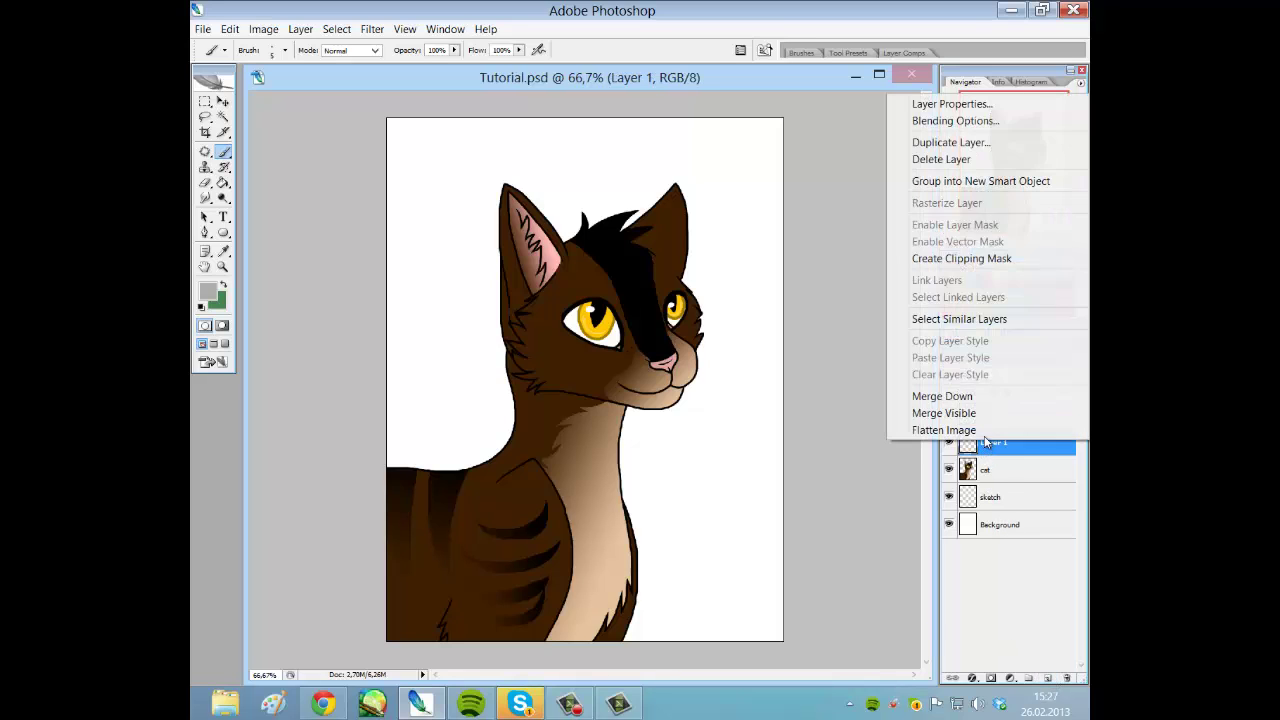
left_click(950, 259)
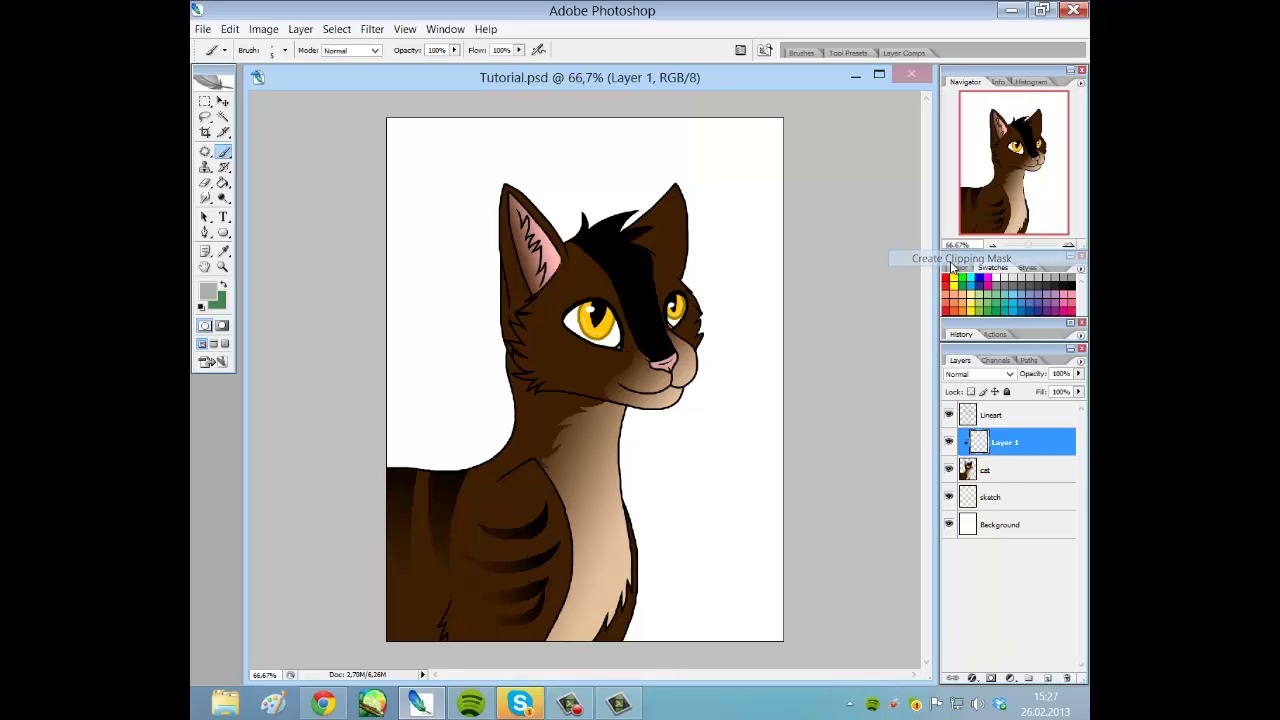
left_click(1048, 678)
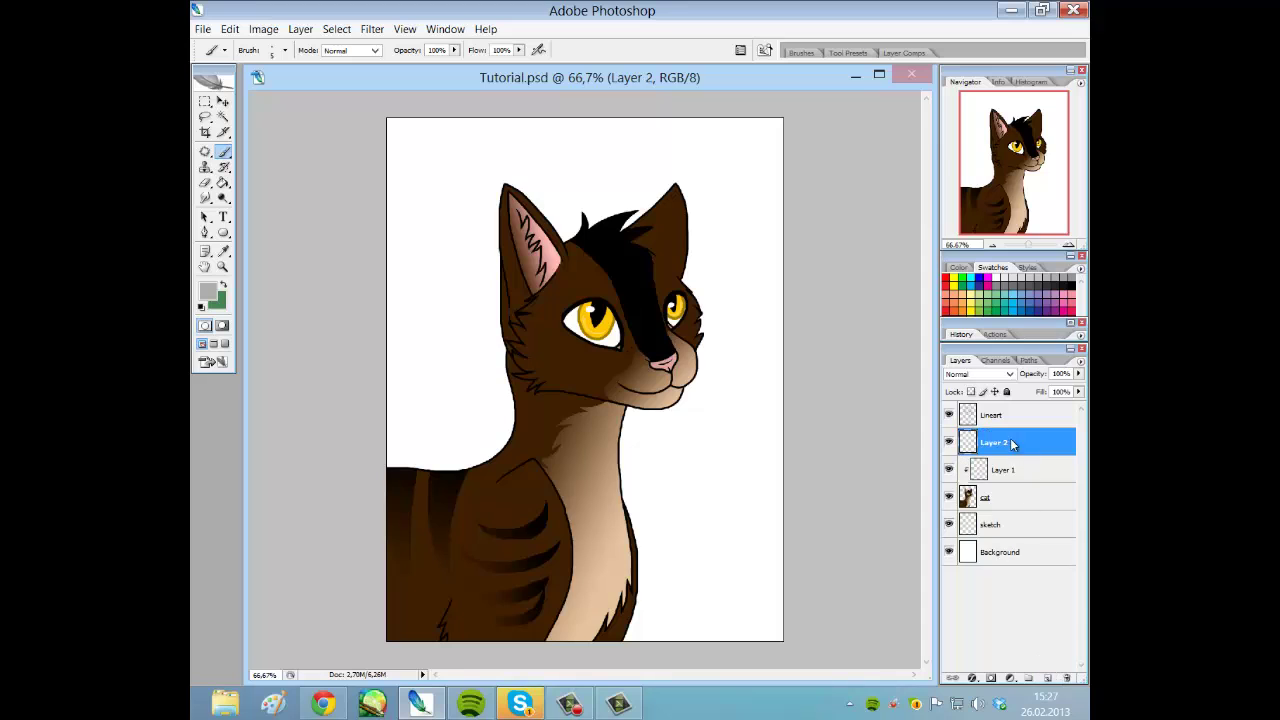
right_click(1012, 443)
left_click(950, 252)
Fill the lower clipped layer, Layer 1, with the grey foreground colour.
left_click(1015, 468)
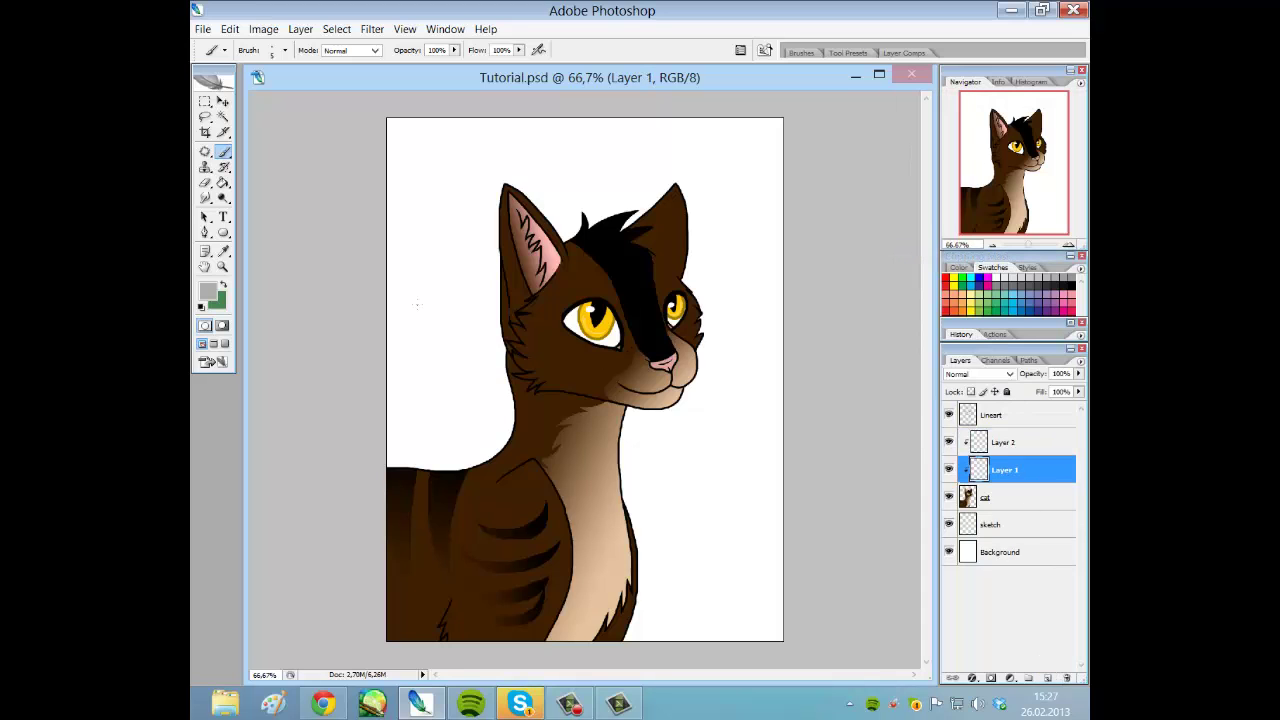
left_click(222, 183)
left_click(560, 380)
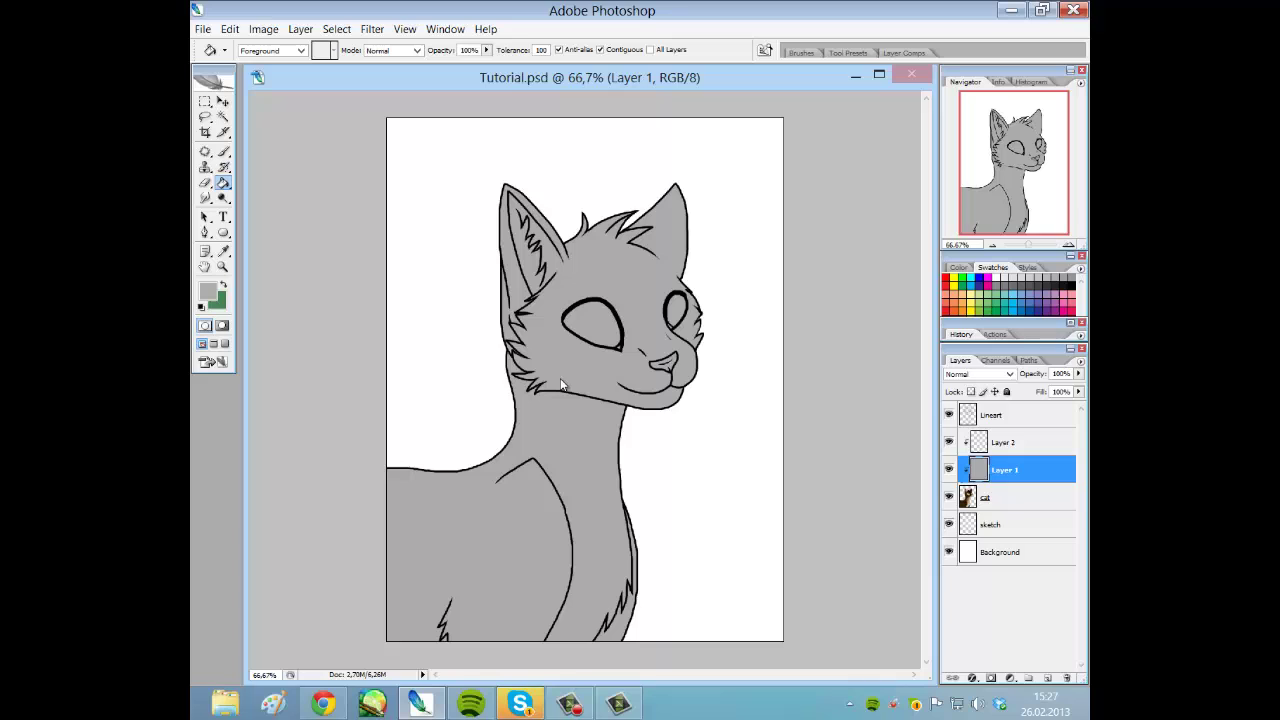
Choose crimson #ab304d as the foreground colour and fill the clipped Layer 2 with it.
left_click(1018, 441)
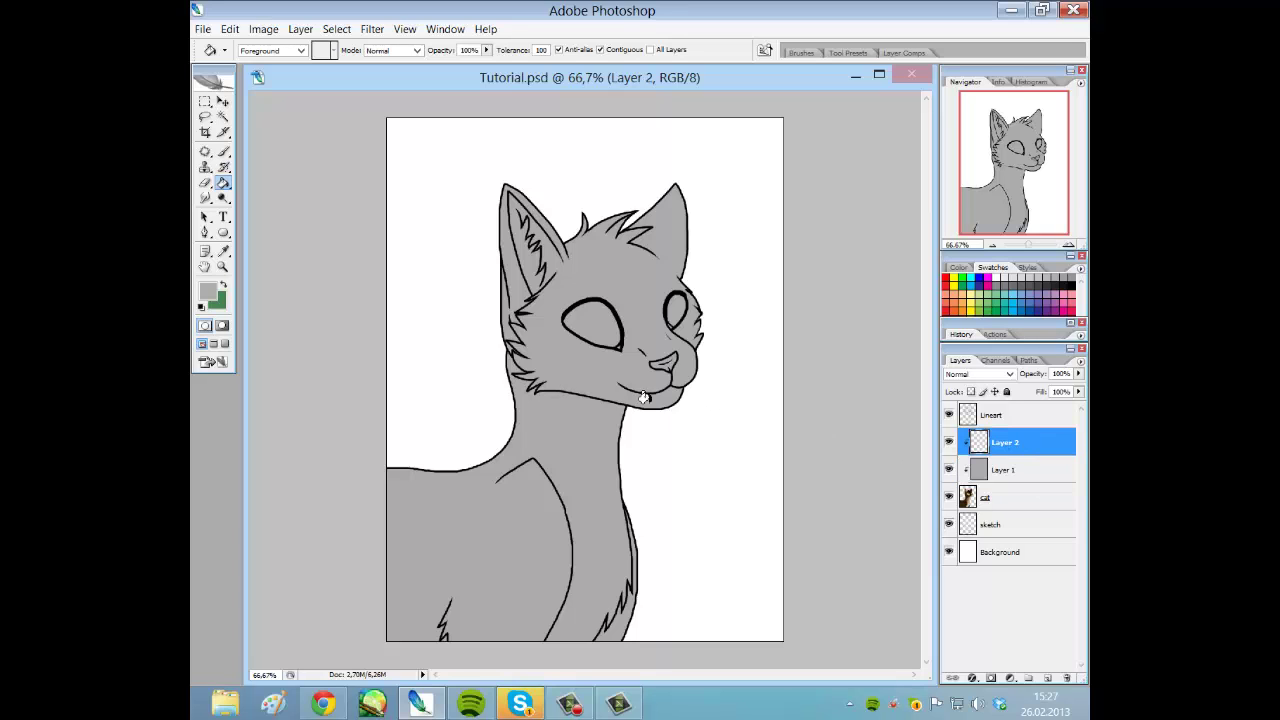
left_click(210, 291)
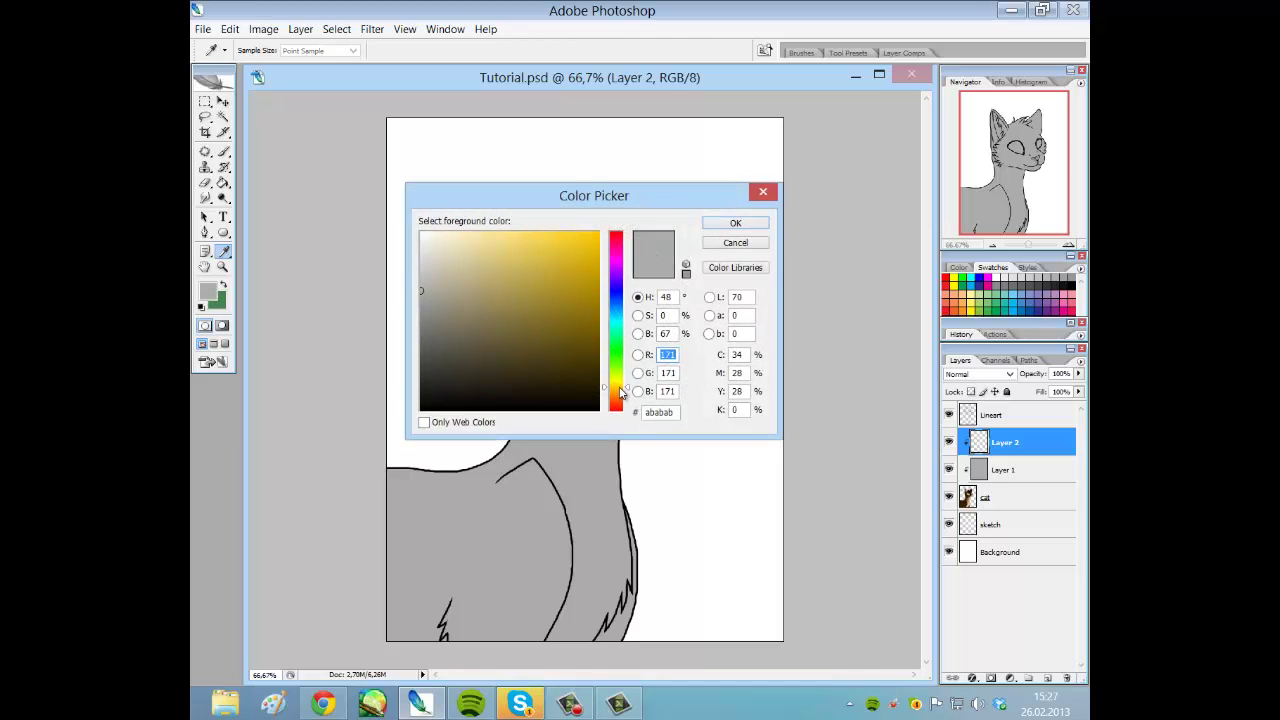
left_click_drag(621, 392, 620, 402)
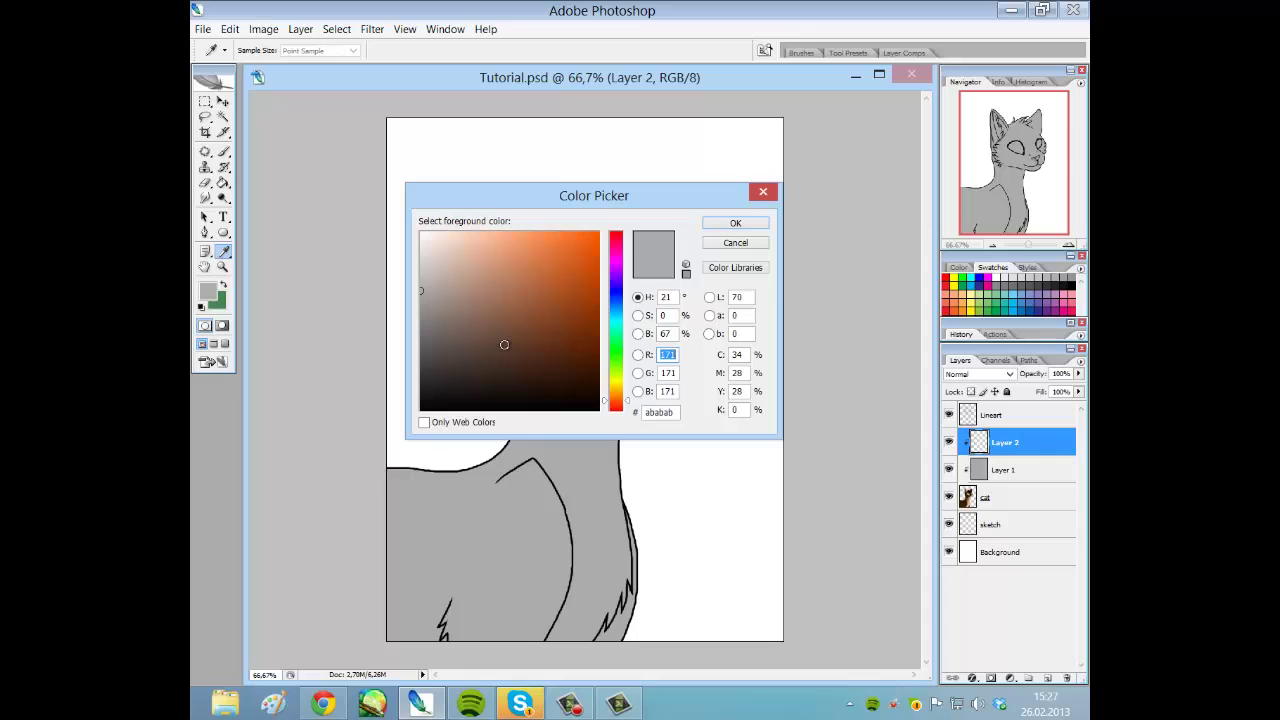
left_click_drag(504, 345, 548, 288)
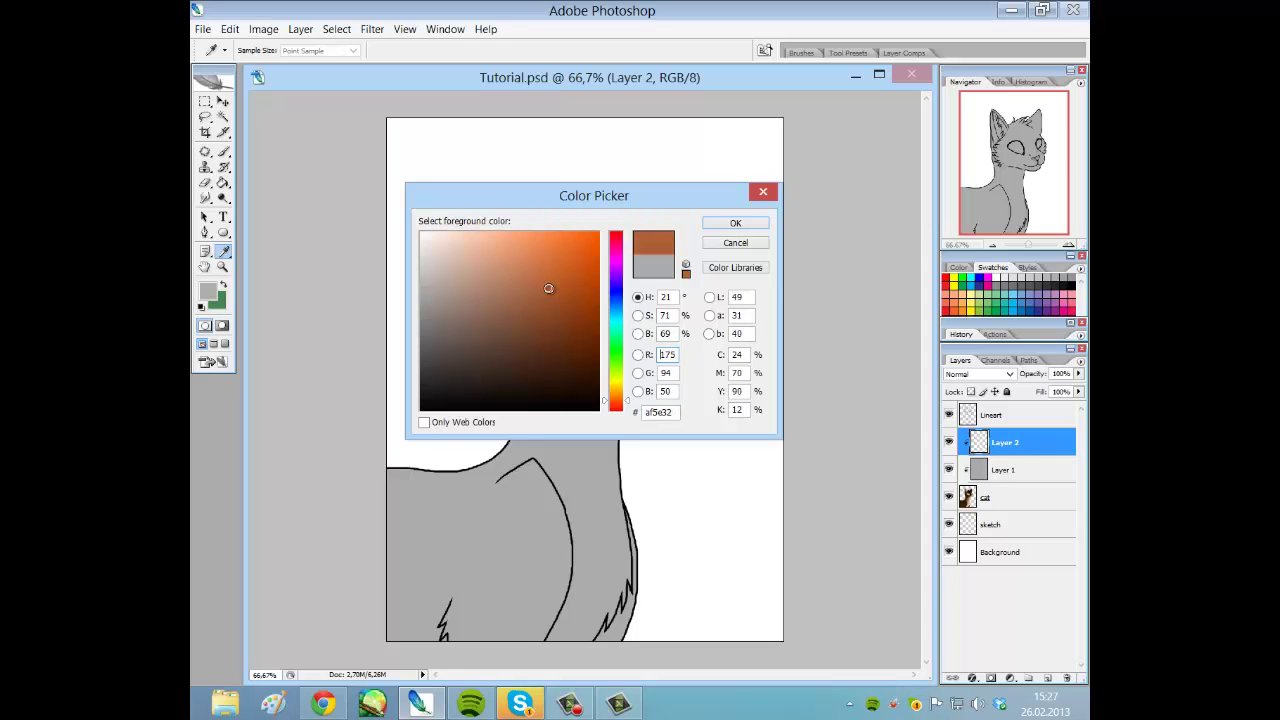
left_click_drag(619, 324, 623, 246)
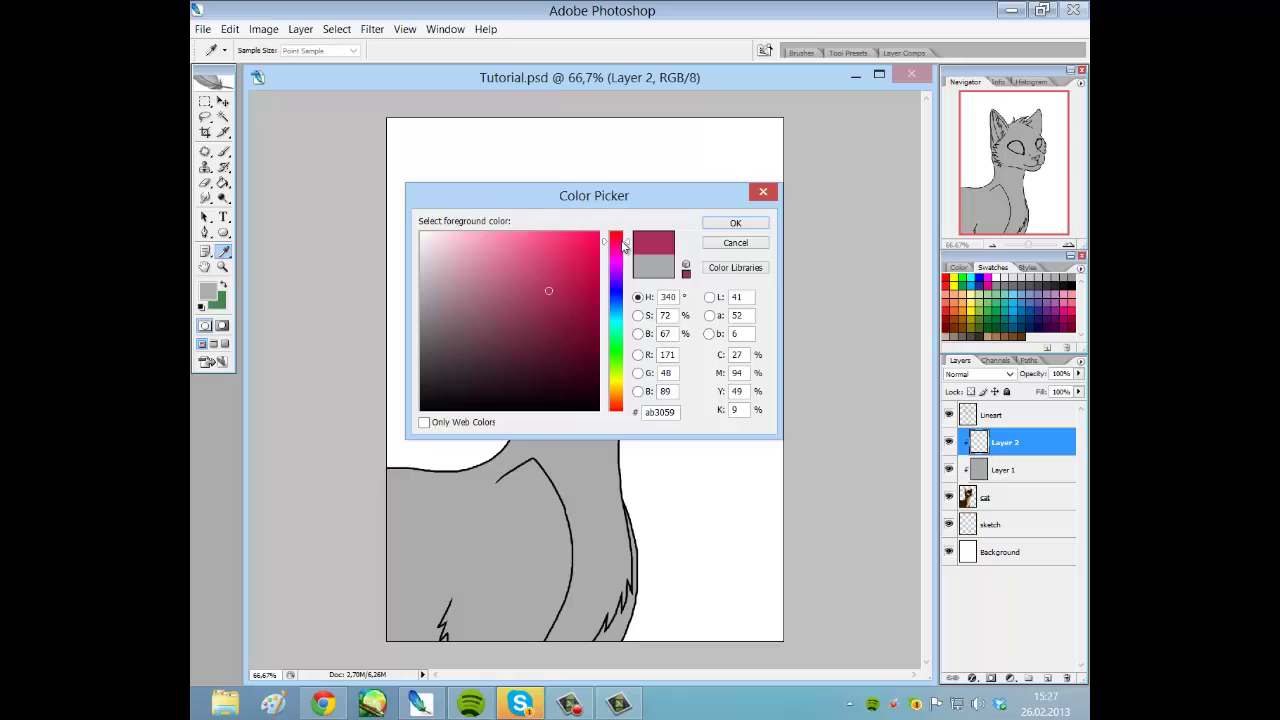
left_click_drag(621, 246, 621, 242)
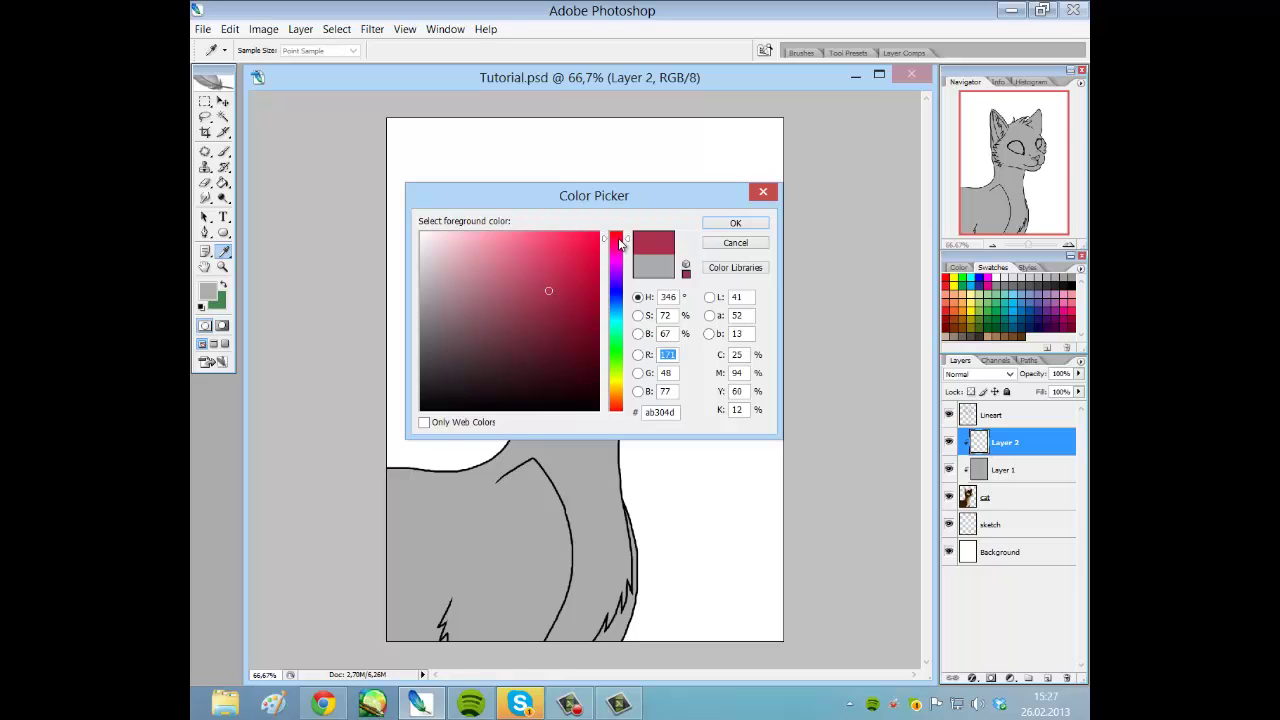
left_click(759, 222)
left_click(592, 413)
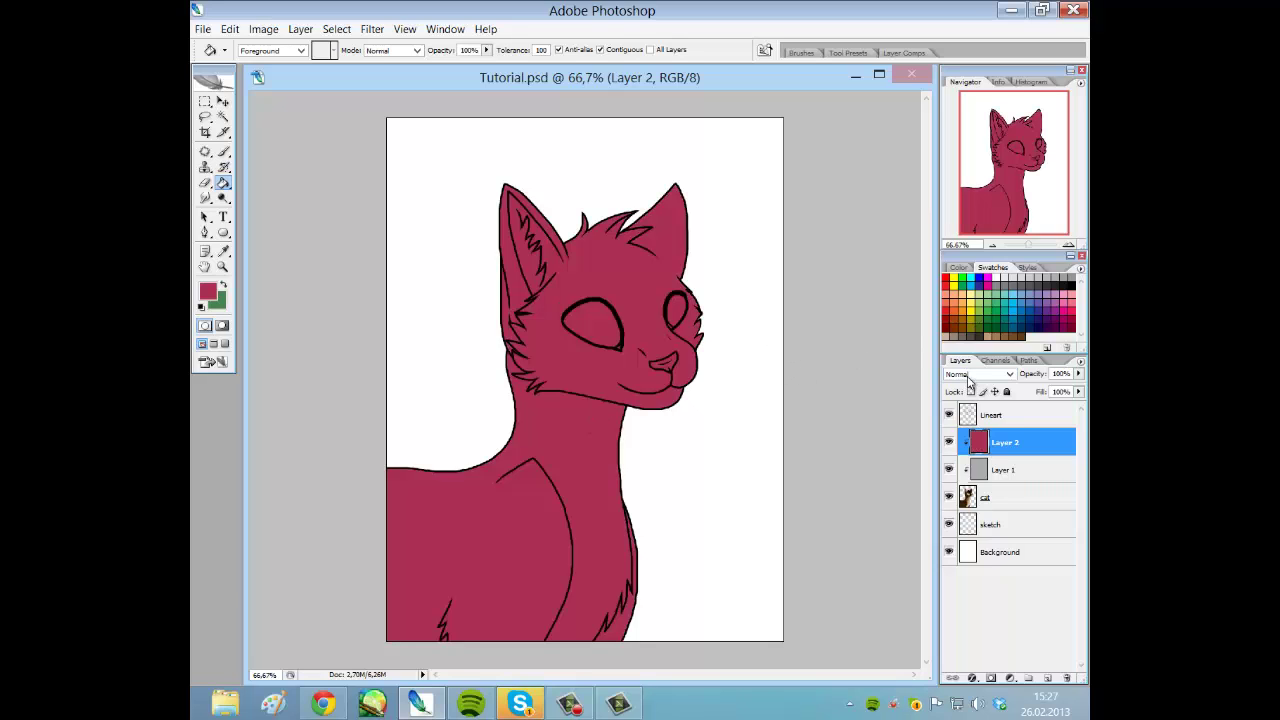
Set Layer 2's blending mode to Multiply and preview it over the cat with Layer 1 temporarily hidden.
left_click(1002, 375)
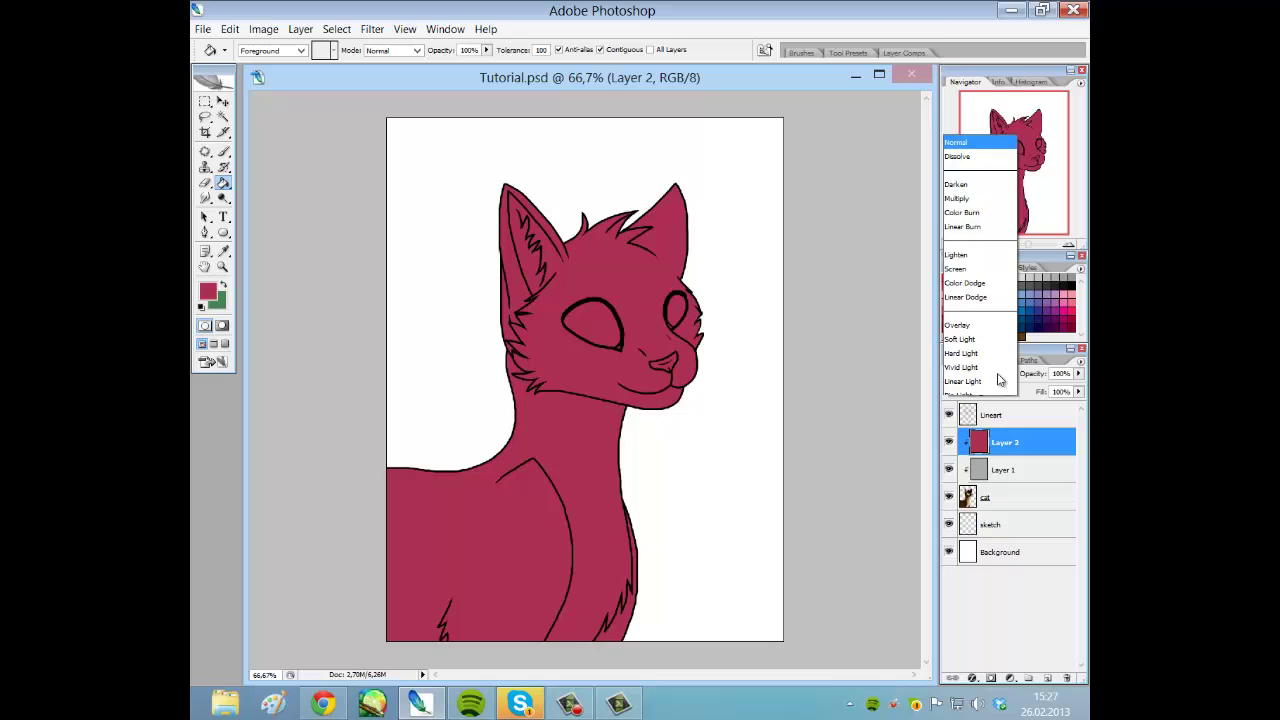
left_click(968, 66)
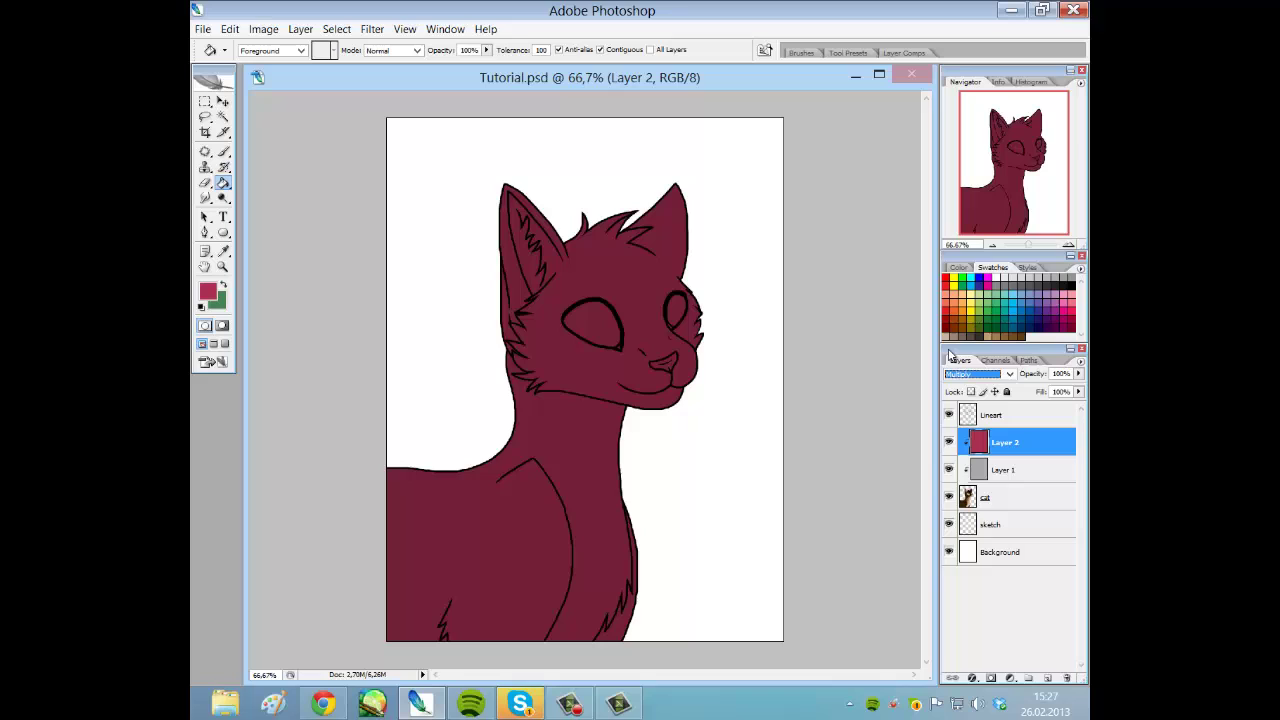
left_click(949, 471)
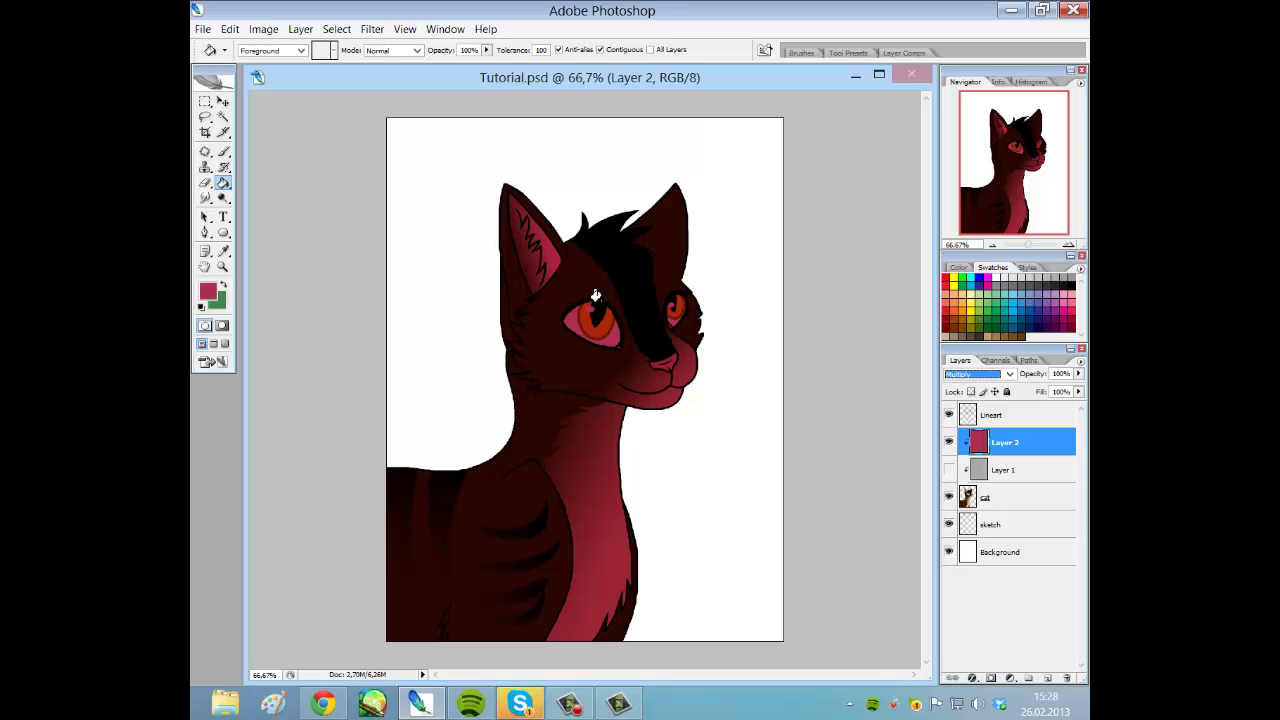
left_click(949, 471)
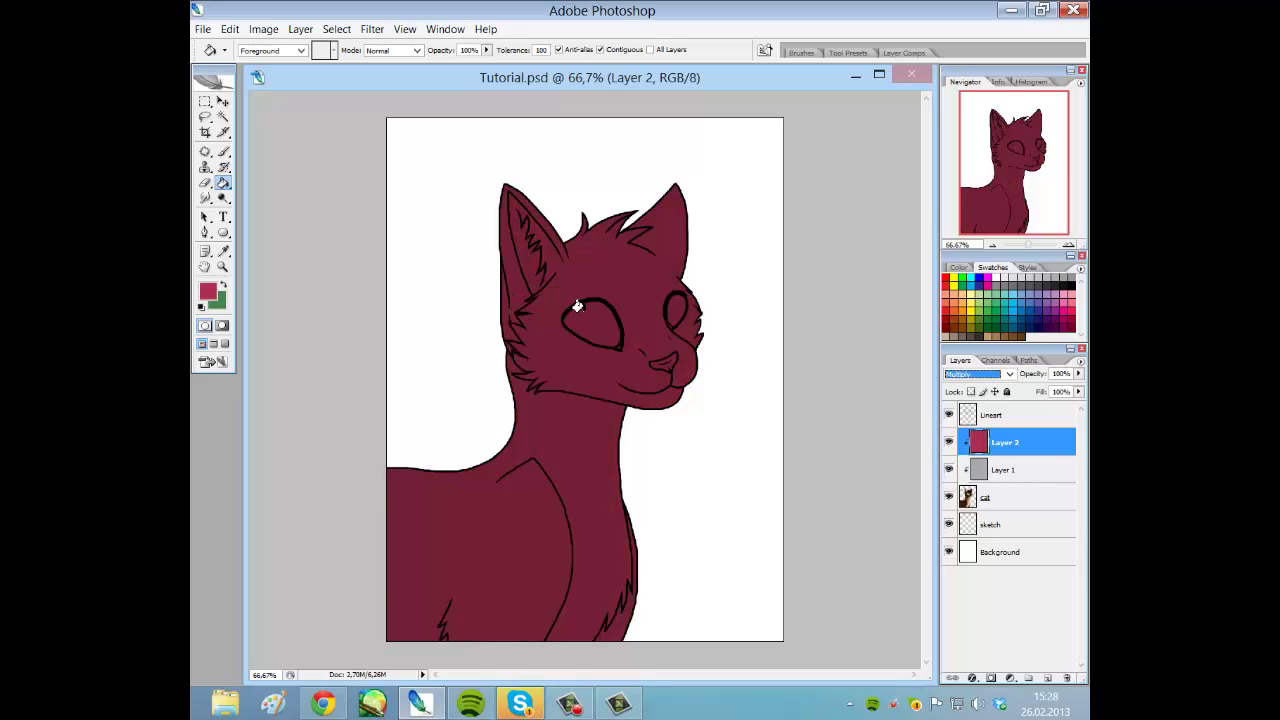
Add a new layer above the Lineart layer and name it LIGHTSOURCE.
left_click(205, 117)
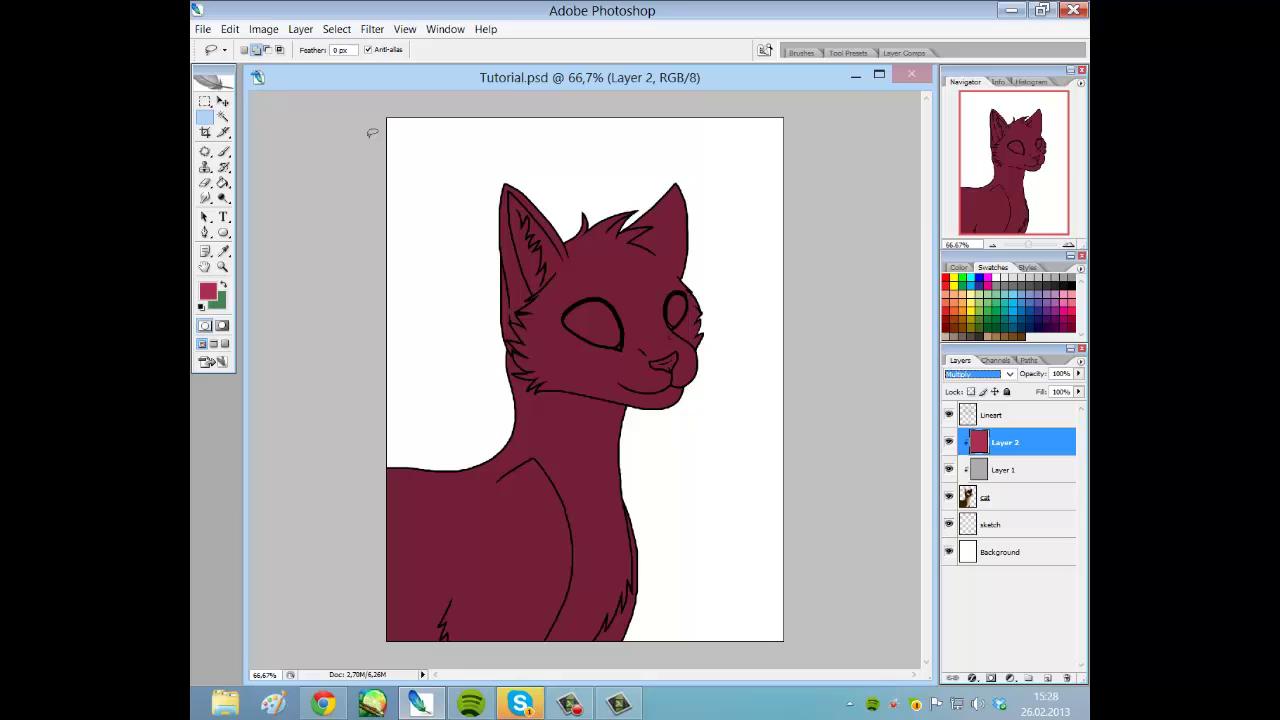
left_click(1022, 420)
left_click(1050, 680)
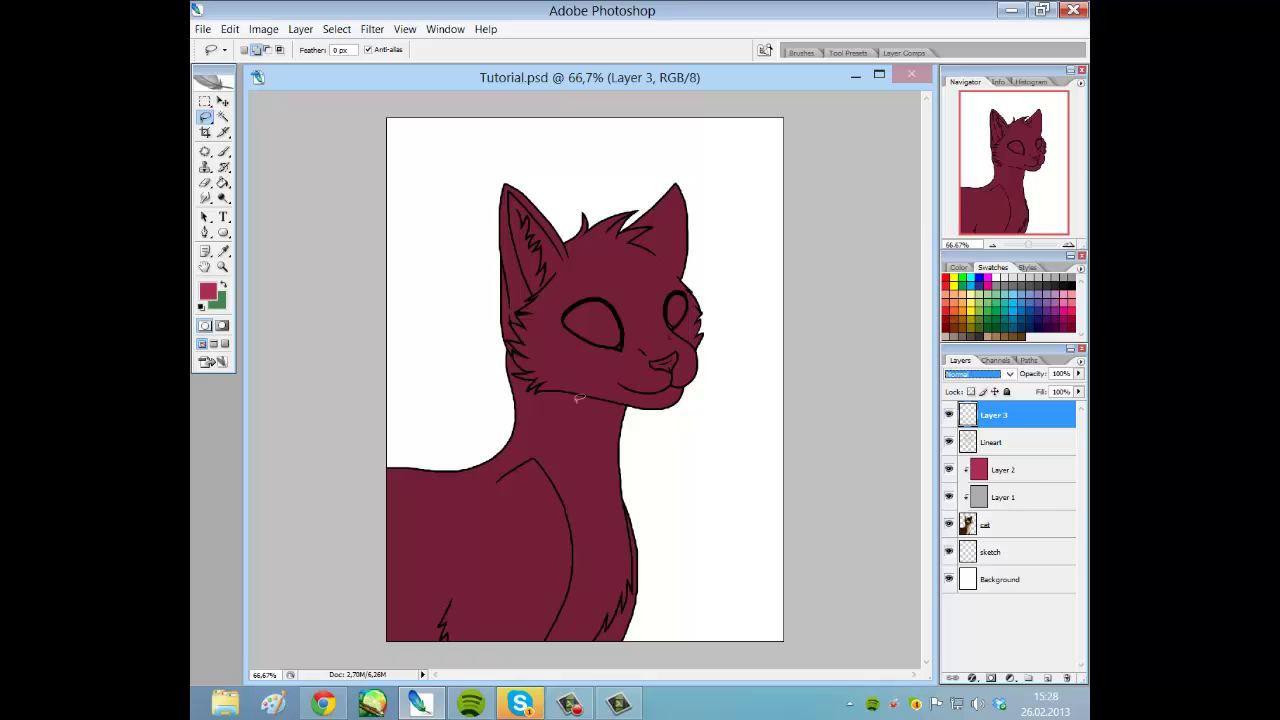
double_click(1006, 419)
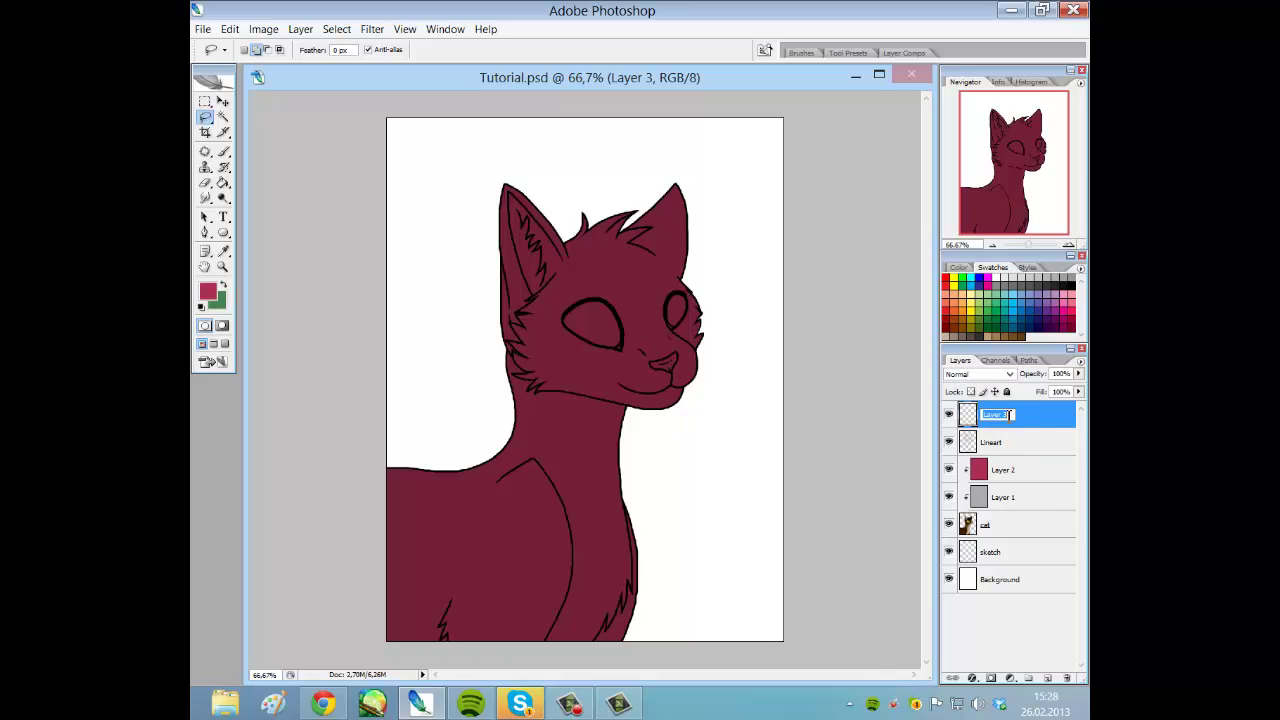
key("BackSpace")
type("LIGHTSOURCE")
key("Return")
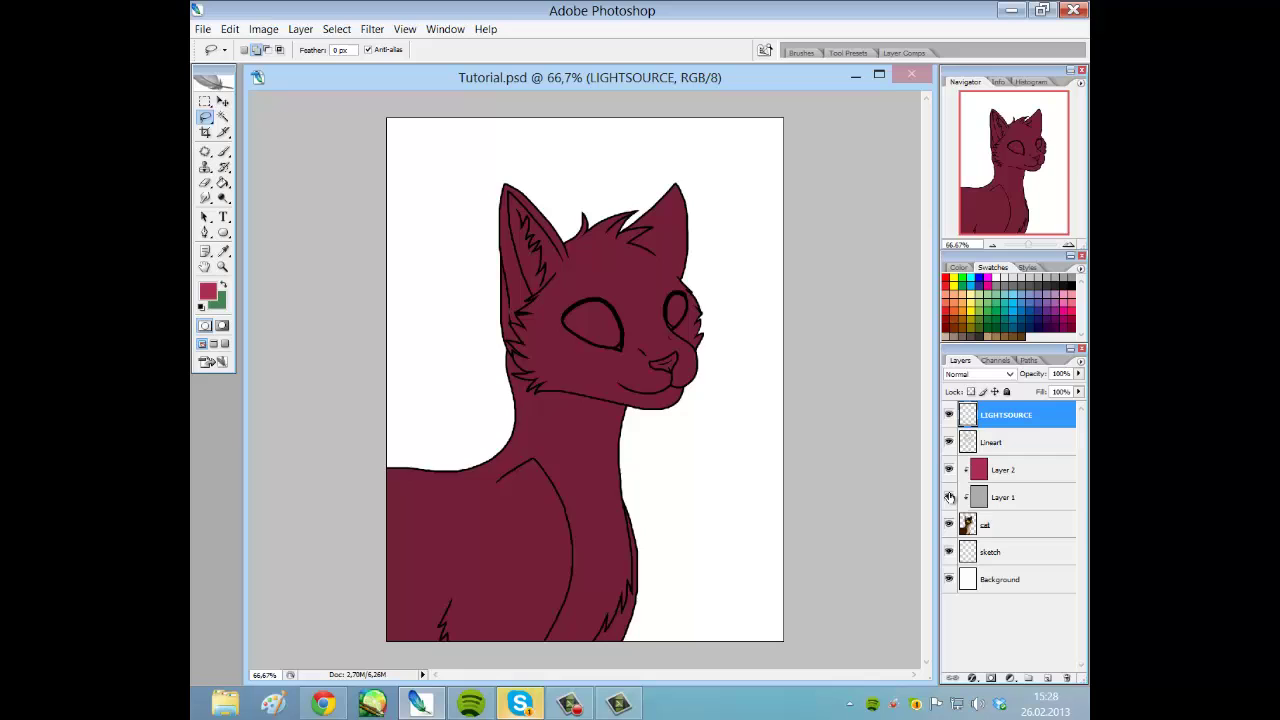
Hide the clipped Layer 1 and Layer 2.
left_click(949, 497)
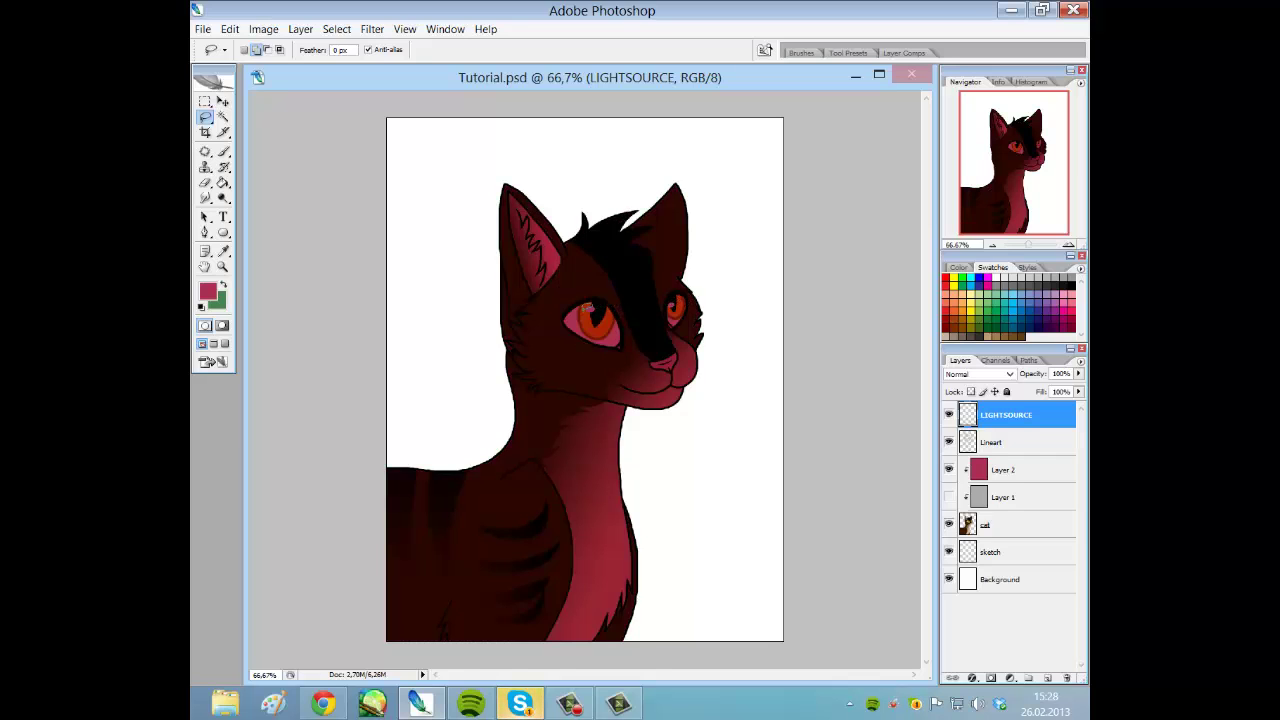
left_click(949, 470)
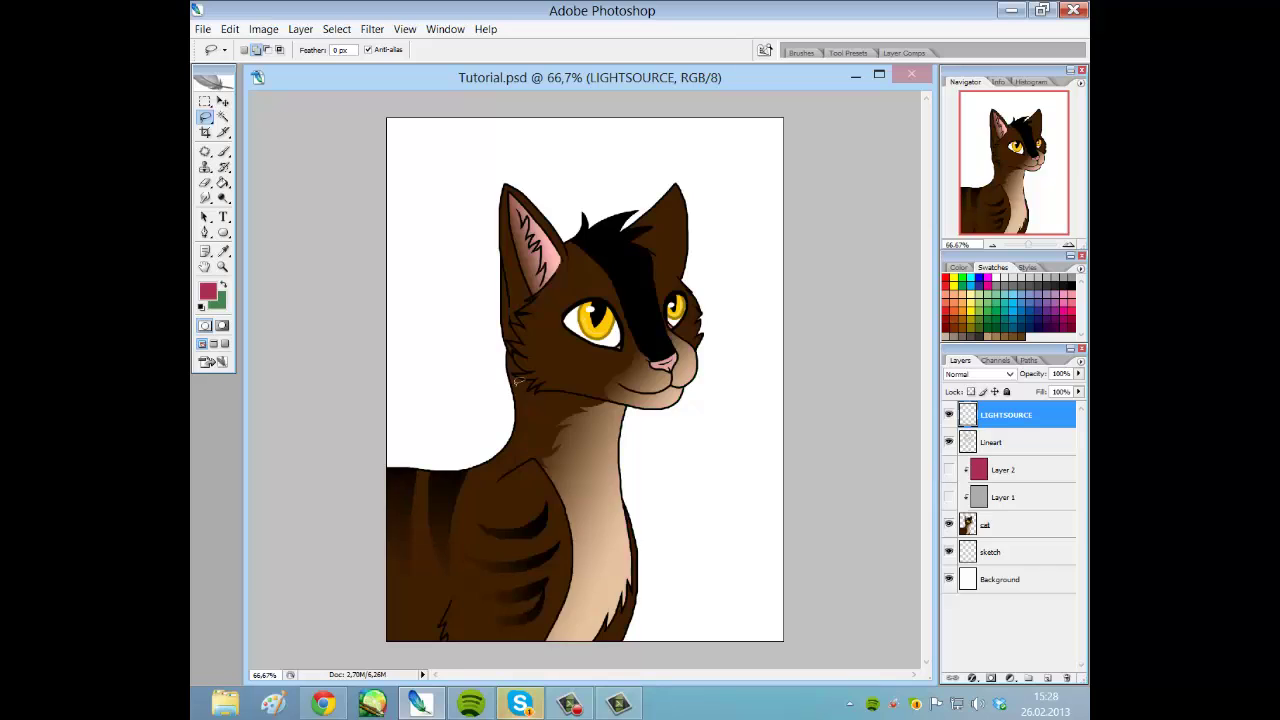
Swap to the green foreground colour and paint a large area over the cat's ears on LIGHTSOURCE with a 155 px brush.
left_click(224, 153)
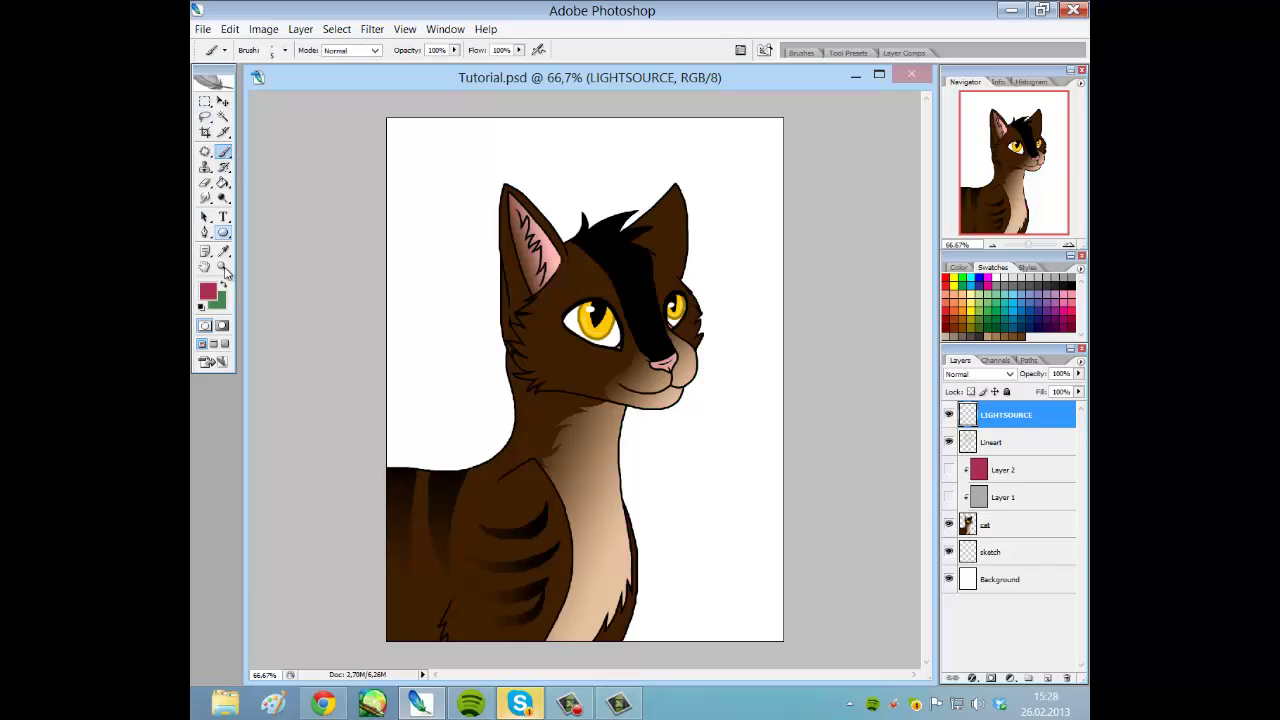
left_click(224, 286)
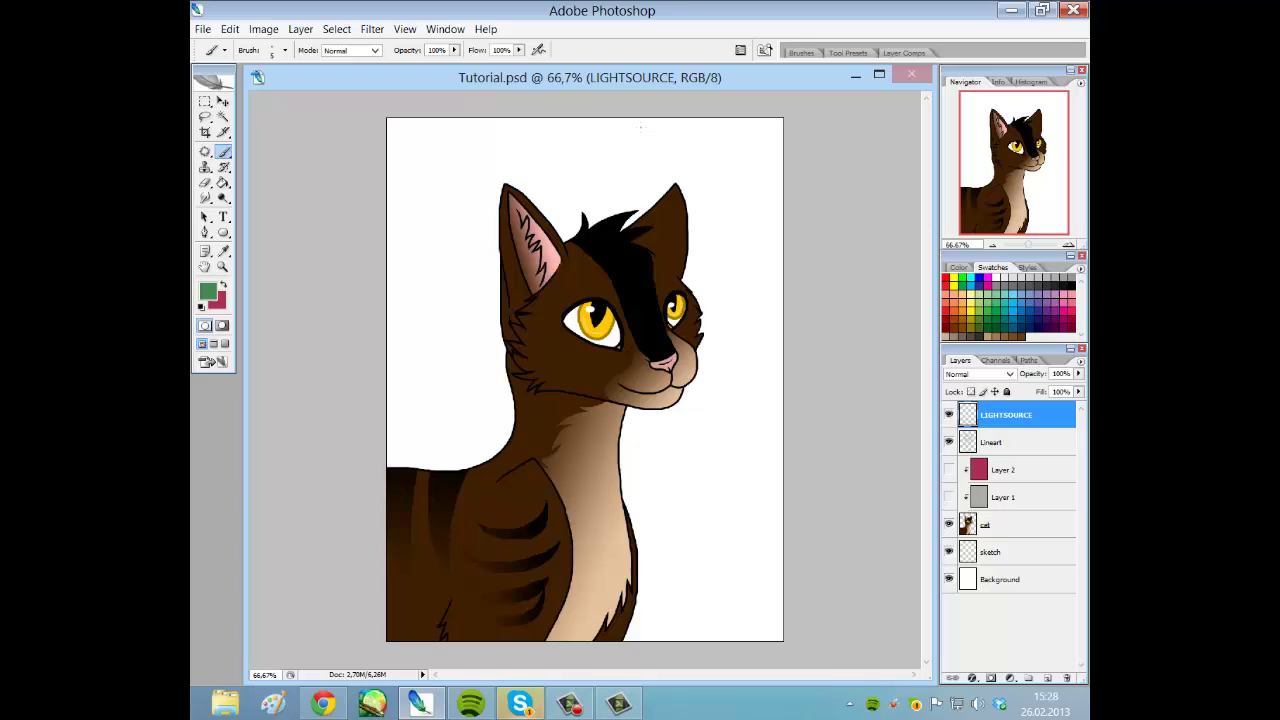
left_click_drag(710, 111, 602, 131)
key("ctrl+z")
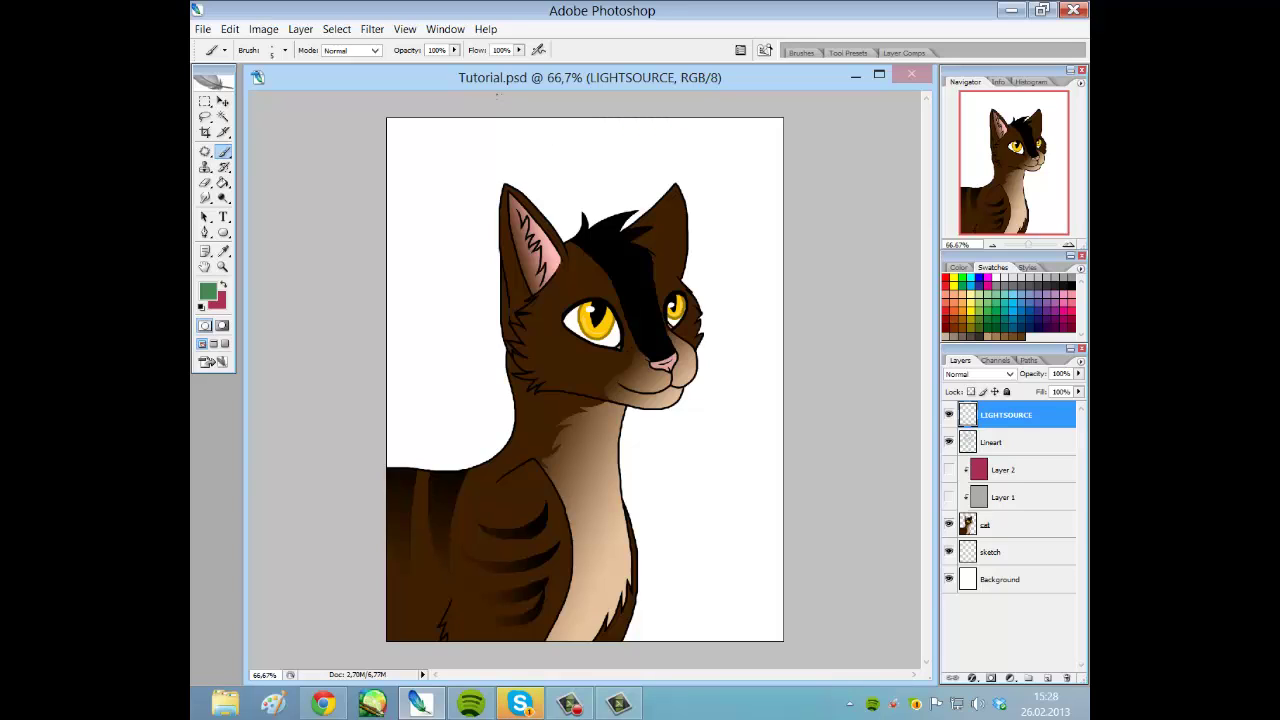
mouse_move(499, 117)
left_mouse_down()
mouse_move(523, 163)
mouse_move(557, 122)
mouse_move(622, 171)
mouse_move(705, 122)
mouse_move(522, 124)
mouse_move(480, 163)
mouse_move(395, 125)
mouse_move(450, 205)
mouse_move(440, 130)
mouse_move(549, 205)
mouse_move(714, 143)
left_mouse_up()
key("ctrl+z")
left_click(286, 50)
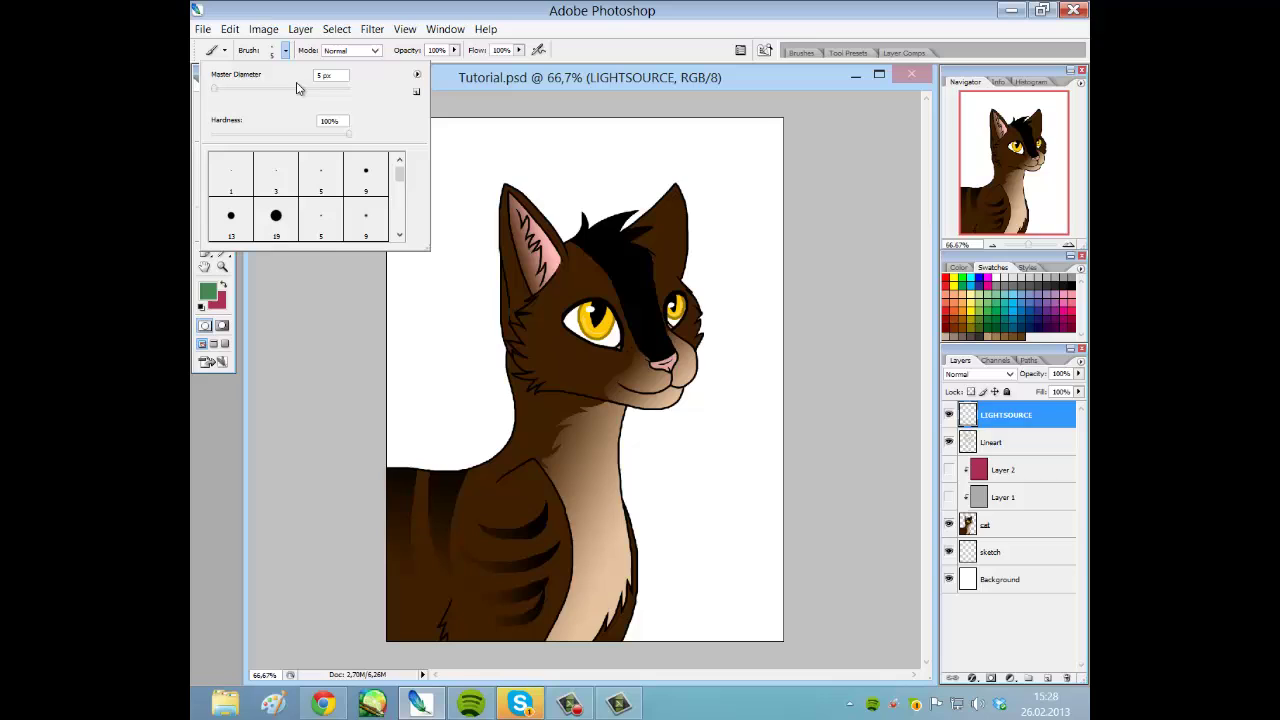
left_click(298, 88)
mouse_move(632, 98)
left_mouse_down()
mouse_move(599, 200)
mouse_move(688, 117)
mouse_move(646, 191)
mouse_move(752, 120)
mouse_move(764, 182)
mouse_move(740, 229)
mouse_move(813, 232)
mouse_move(623, 198)
mouse_move(586, 125)
mouse_move(546, 116)
mouse_move(554, 181)
mouse_move(497, 131)
mouse_move(484, 138)
mouse_move(569, 203)
mouse_move(660, 218)
left_mouse_up()
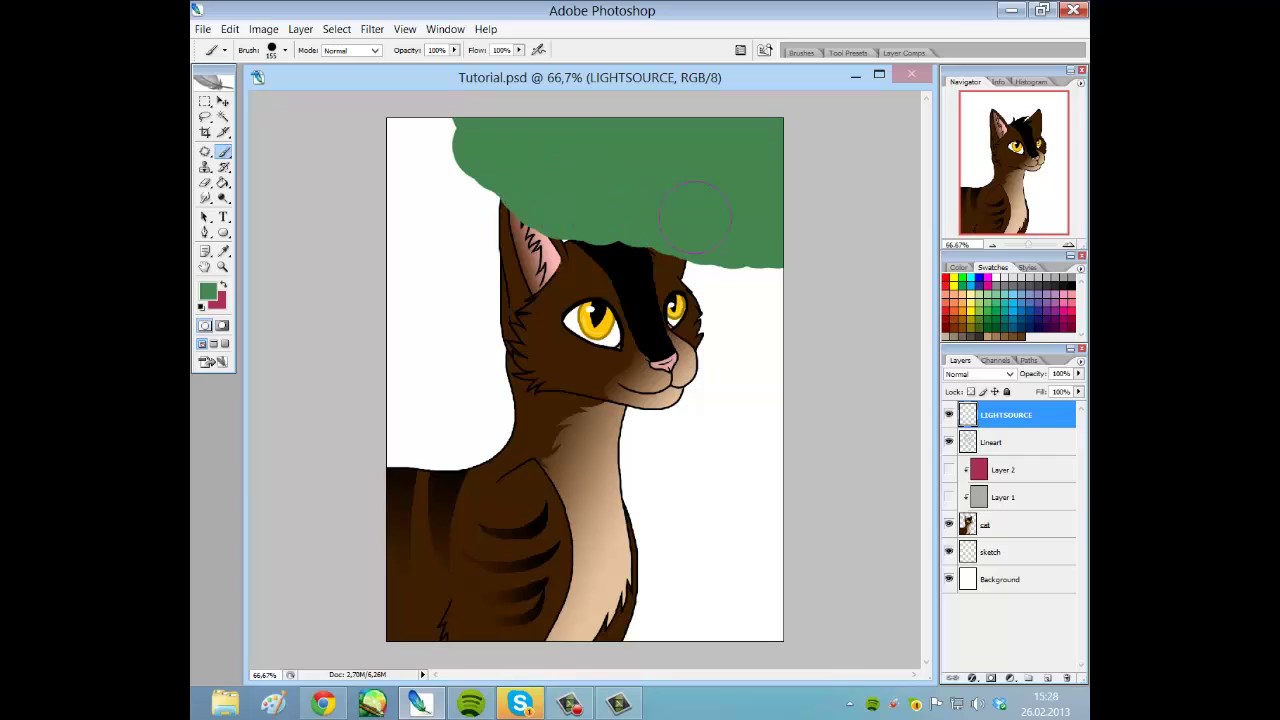
Try a reduced opacity on the LIGHTSOURCE layer, then a Hue/Saturation adjustment with raised saturation and lightness.
left_click_drag(1078, 374, 1066, 393)
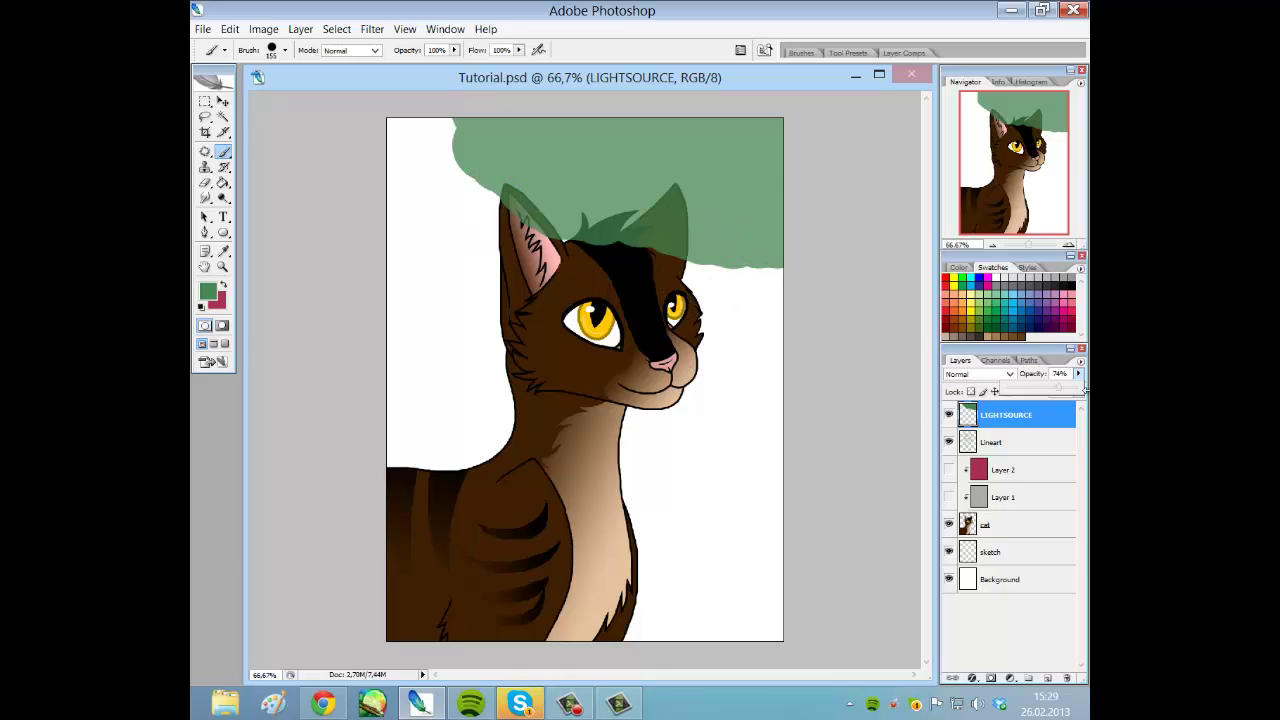
left_click_drag(1068, 394, 1088, 394)
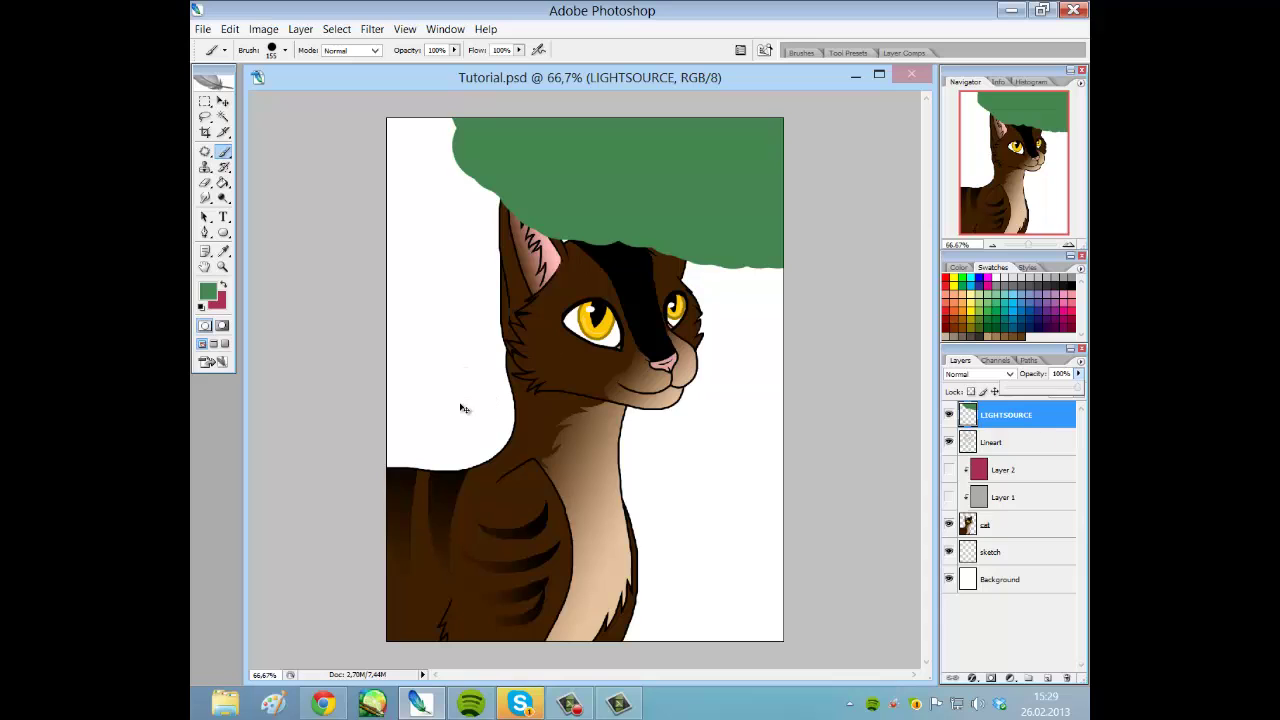
key("ctrl+u")
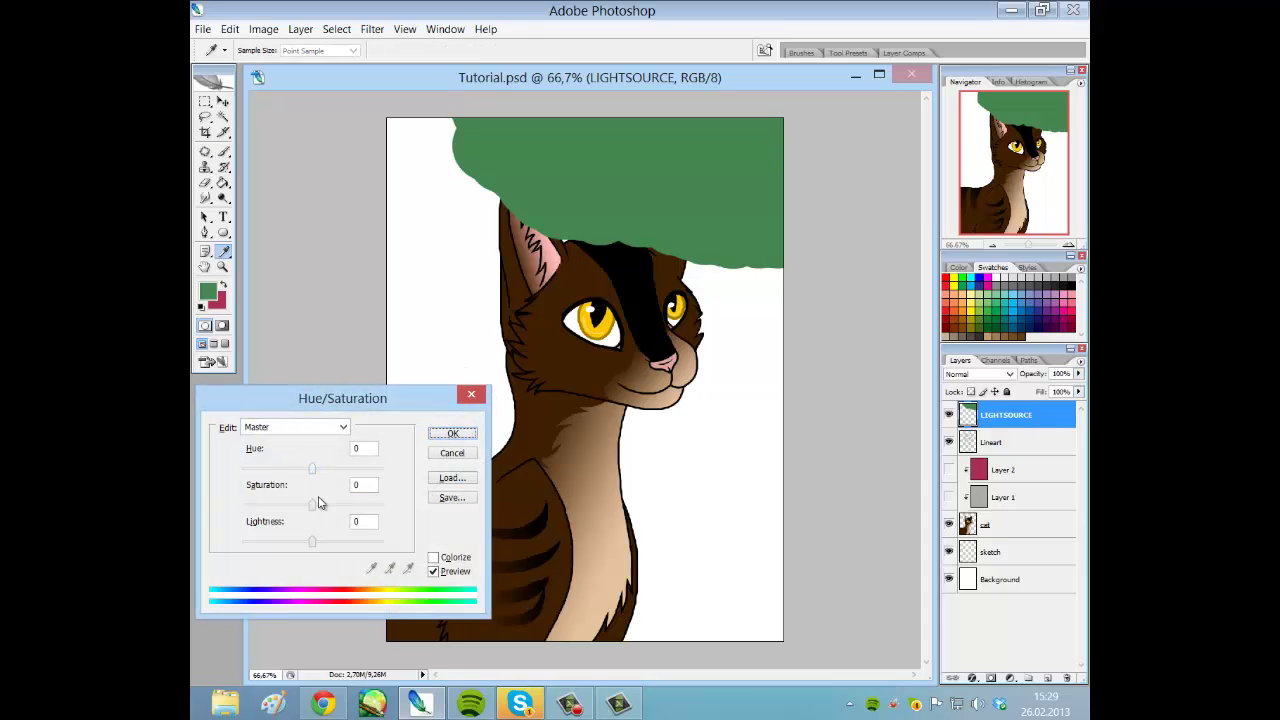
left_click_drag(320, 503, 384, 505)
left_click_drag(312, 541, 362, 562)
left_click(452, 452)
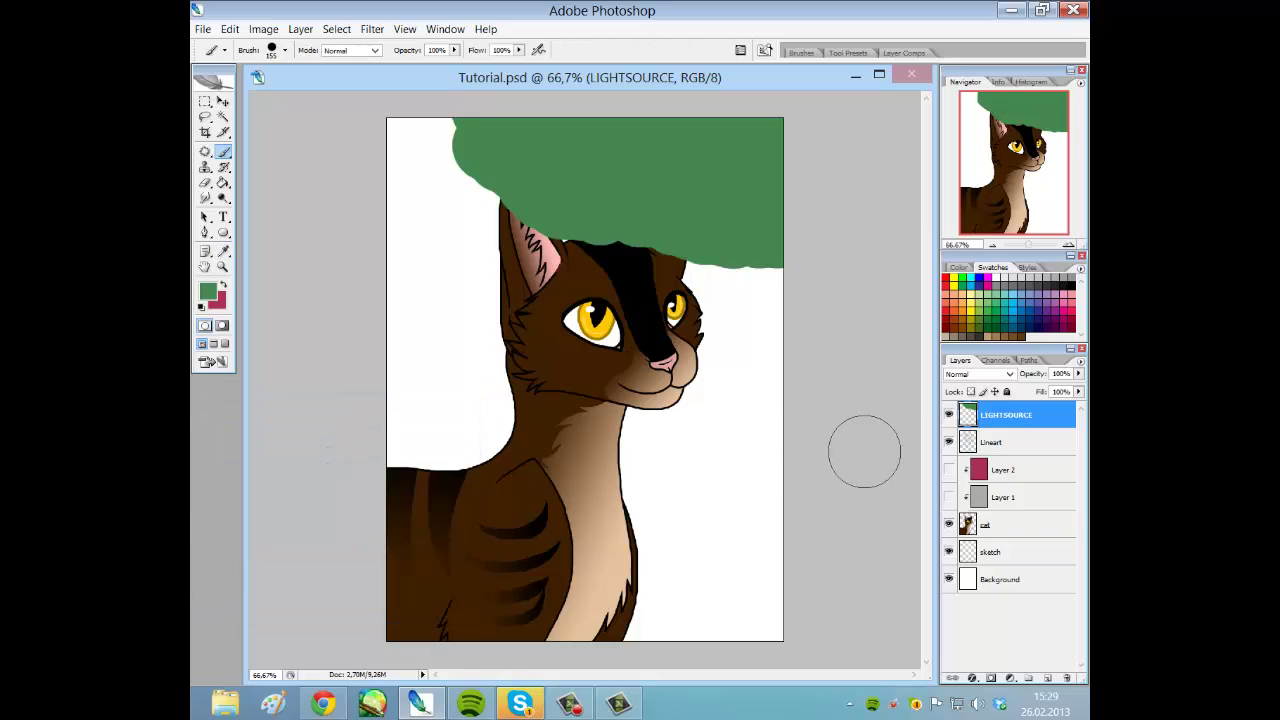
Delete the LIGHTSOURCE layer.
left_click(1068, 679)
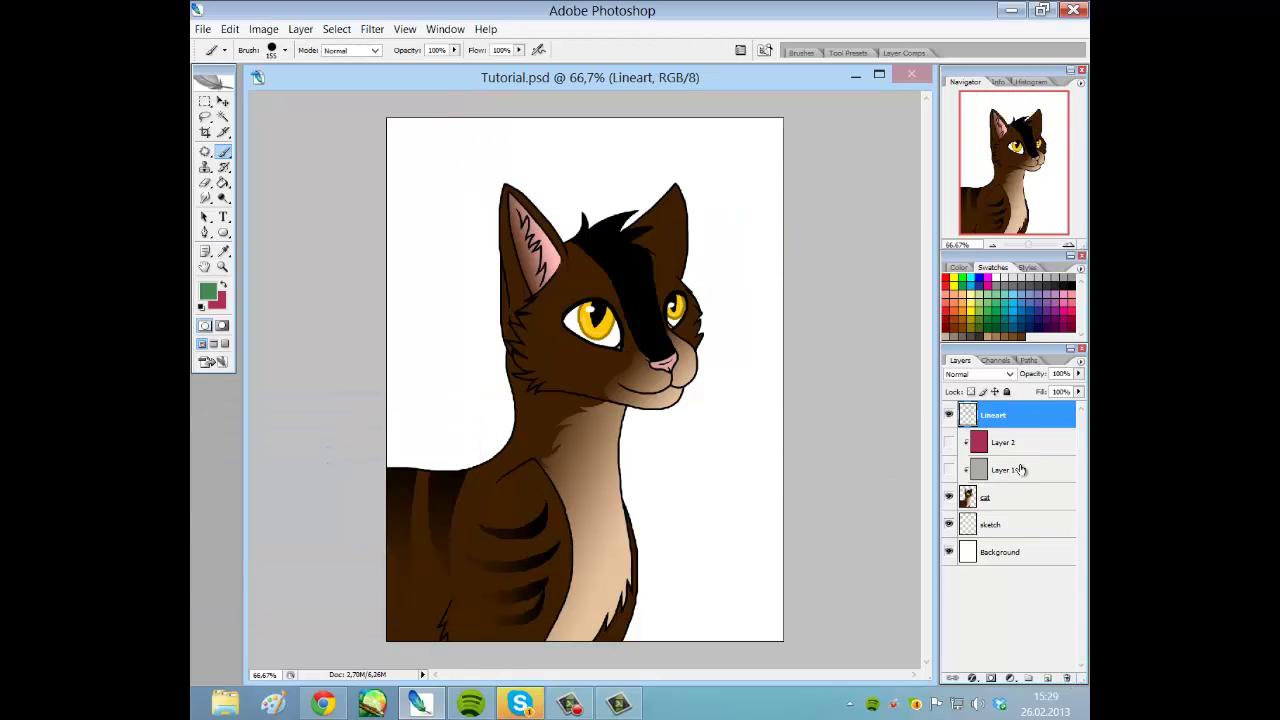
Show the clipped Layer 1 and Layer 2 again, and select Layer 2 with the Lasso tool and crimson as foreground colour.
left_click(949, 469)
left_click(949, 442)
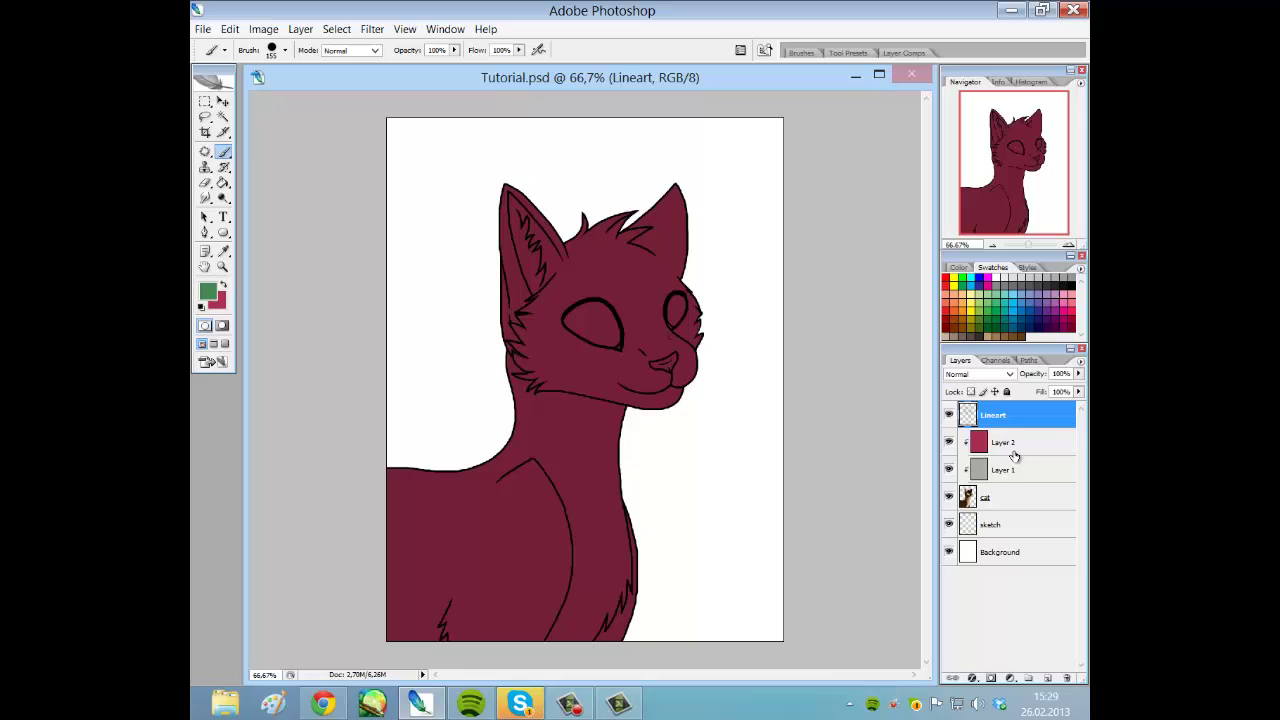
left_click(1006, 446)
left_click(205, 117)
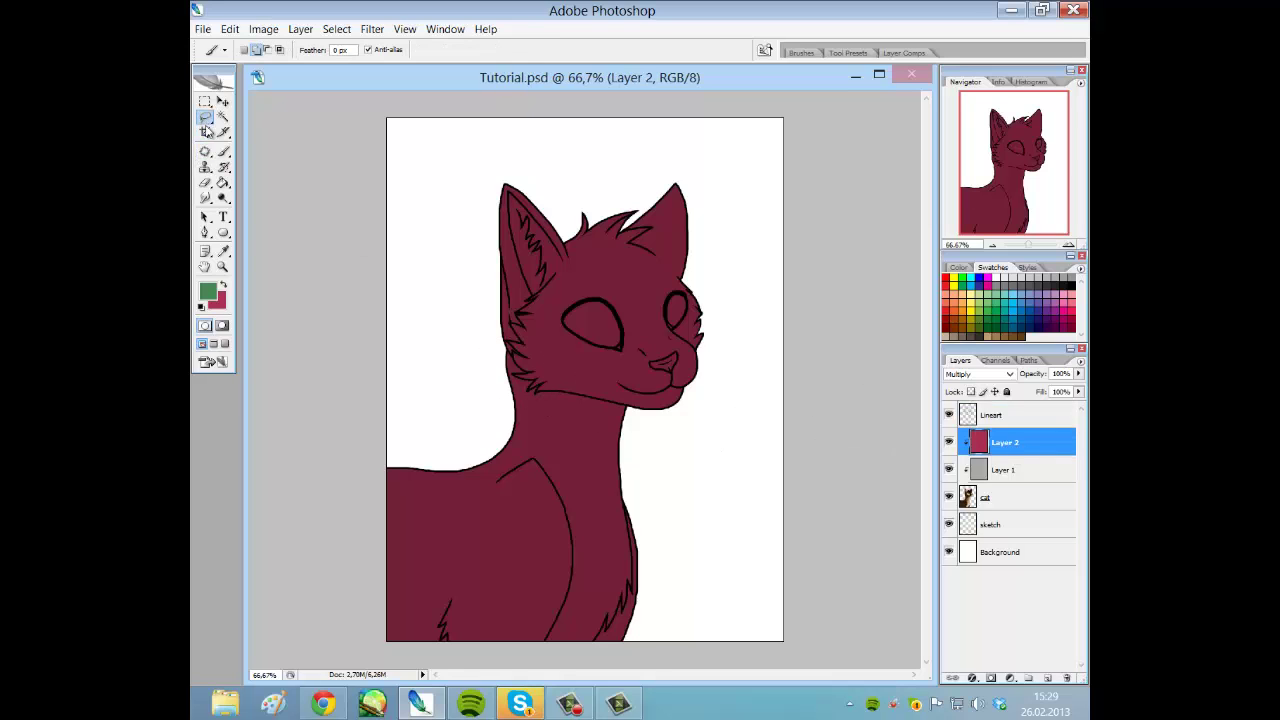
left_click(224, 285)
left_click(949, 469)
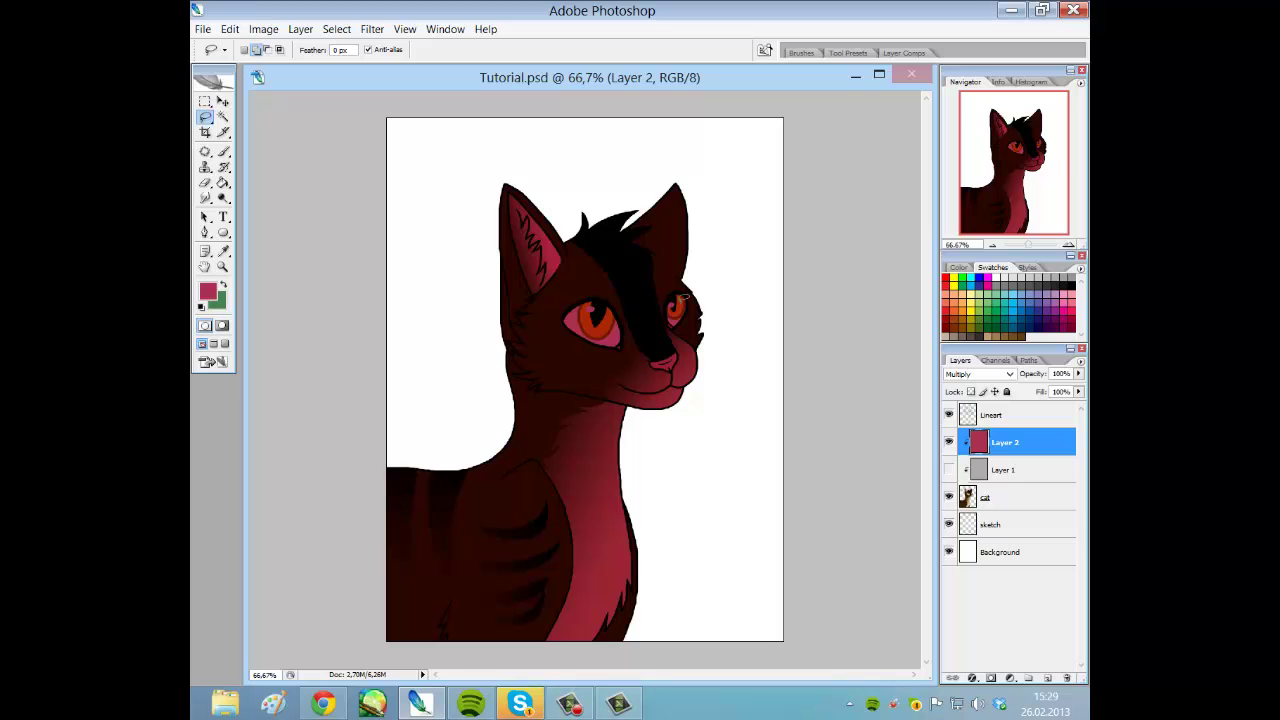
left_click(949, 469)
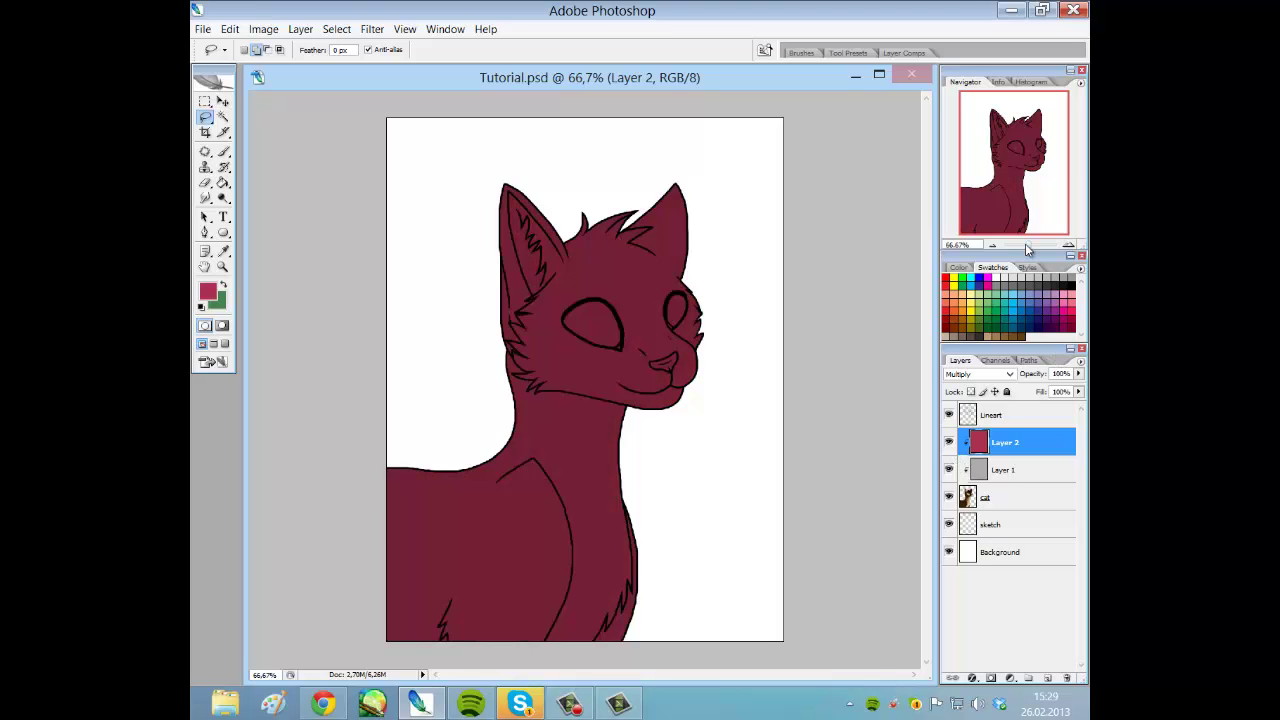
left_click_drag(1028, 246, 1036, 246)
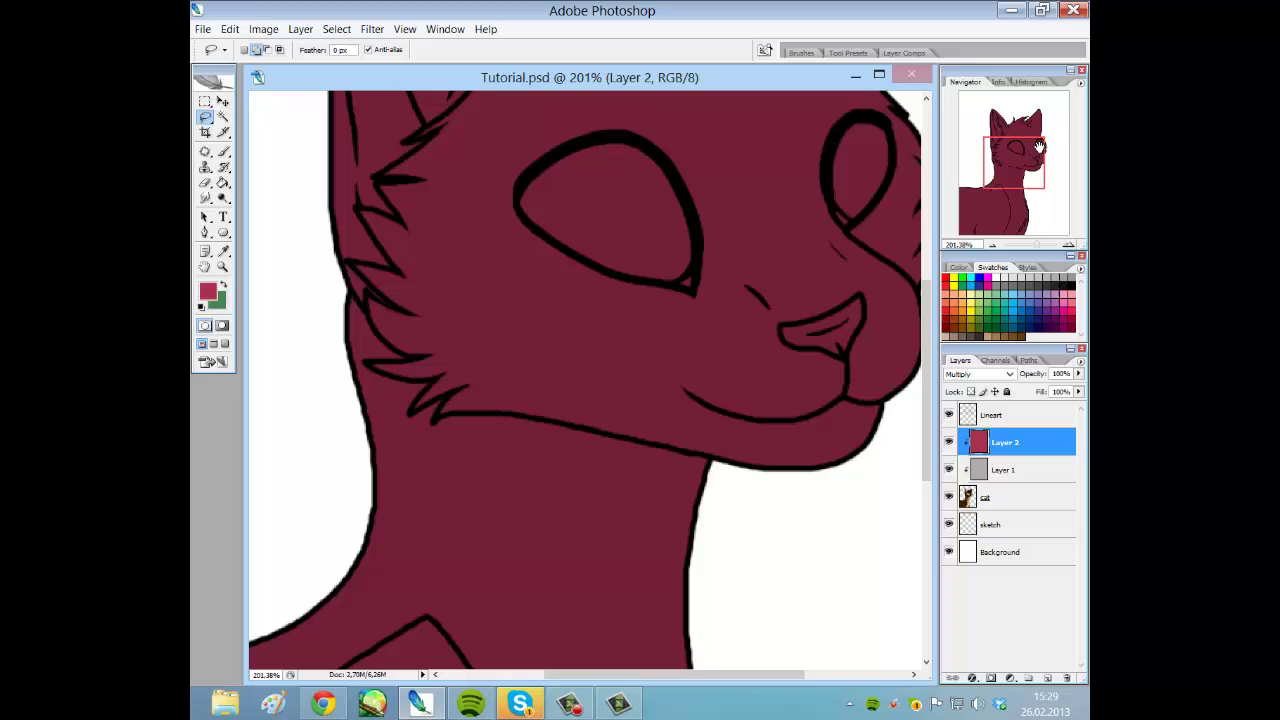
left_click_drag(1023, 151, 1031, 139)
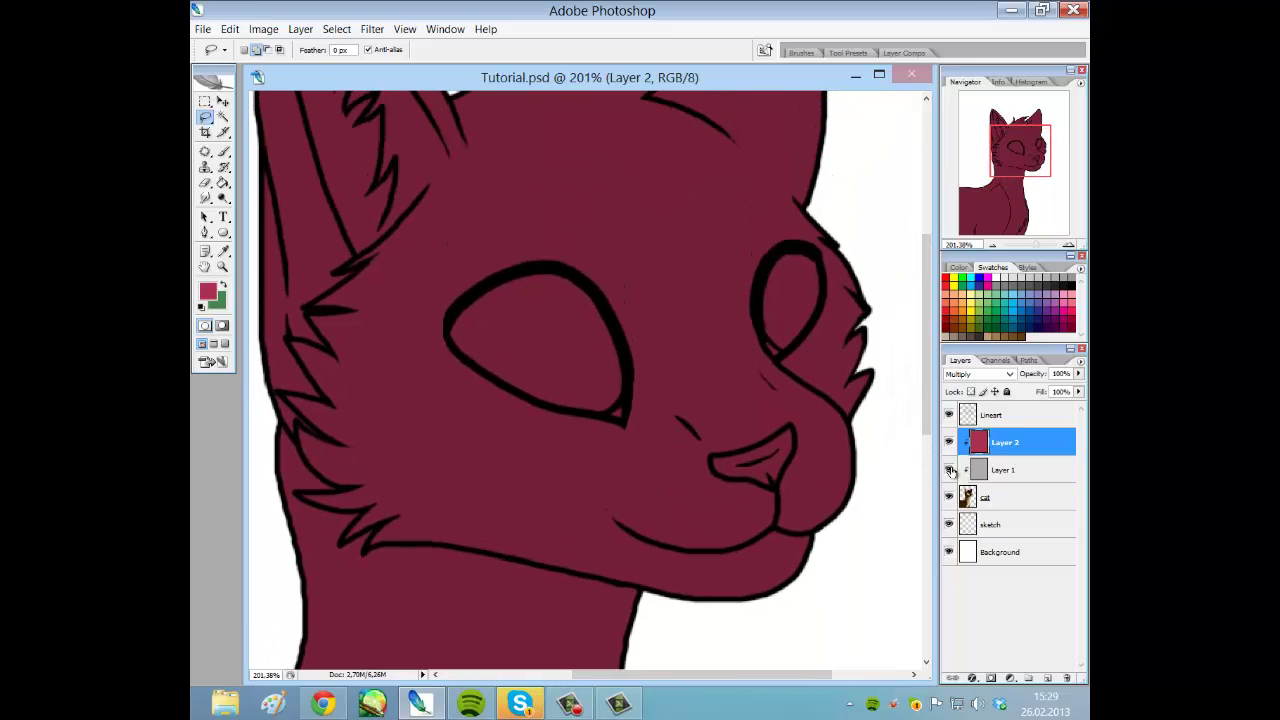
Add a new layer above Lineart for painting with the Brush tool.
left_click(1015, 415)
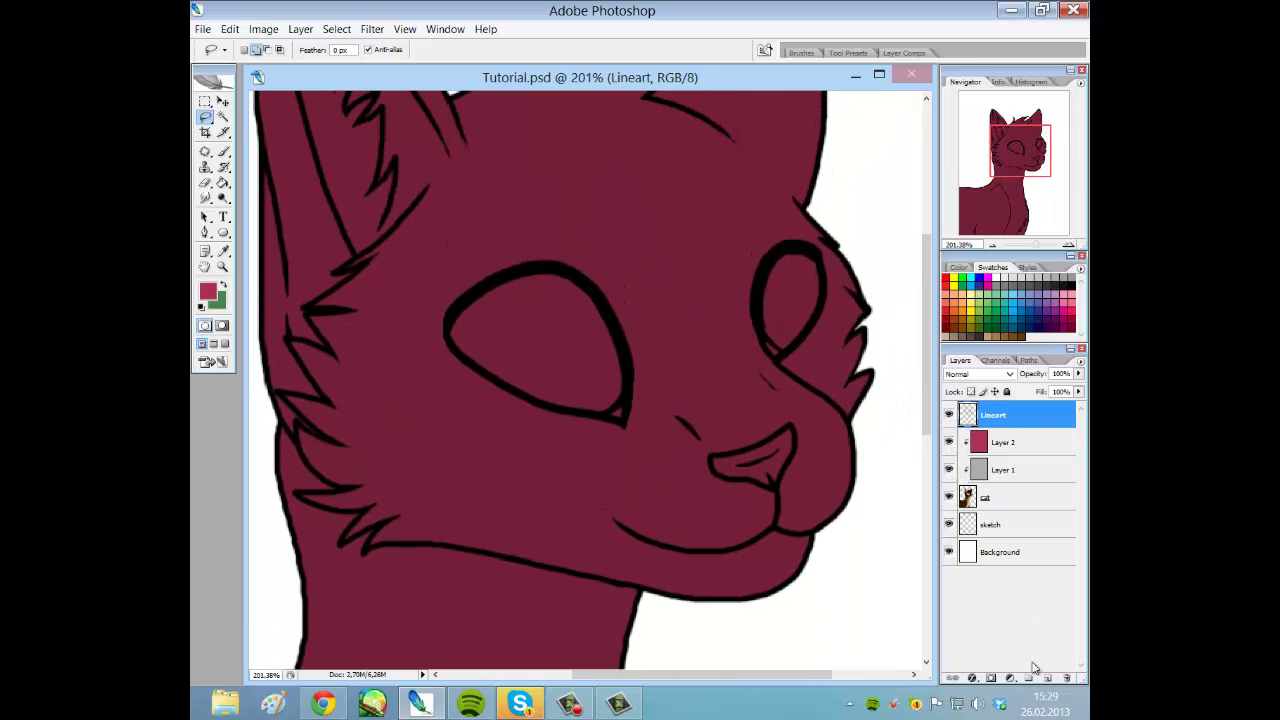
left_click(1047, 678)
left_click(223, 151)
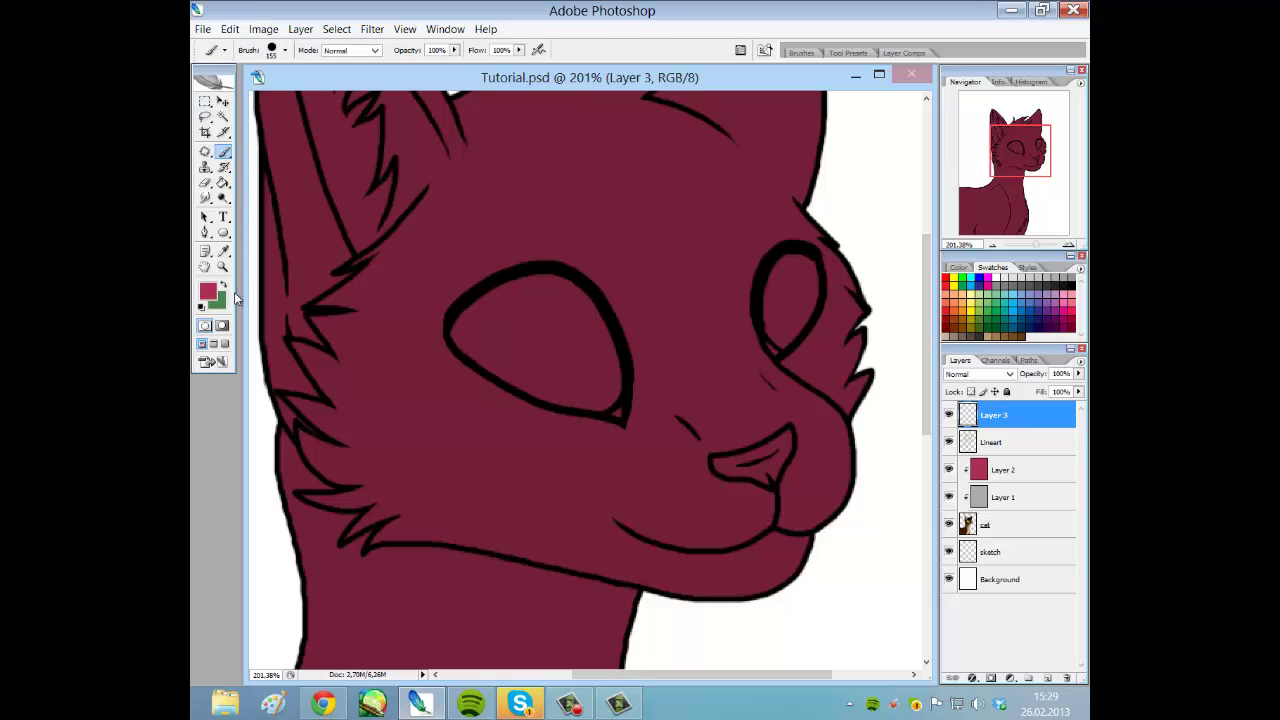
Set the foreground colour to white and choose the hard 3 px brush.
left_click(223, 284)
left_click(209, 291)
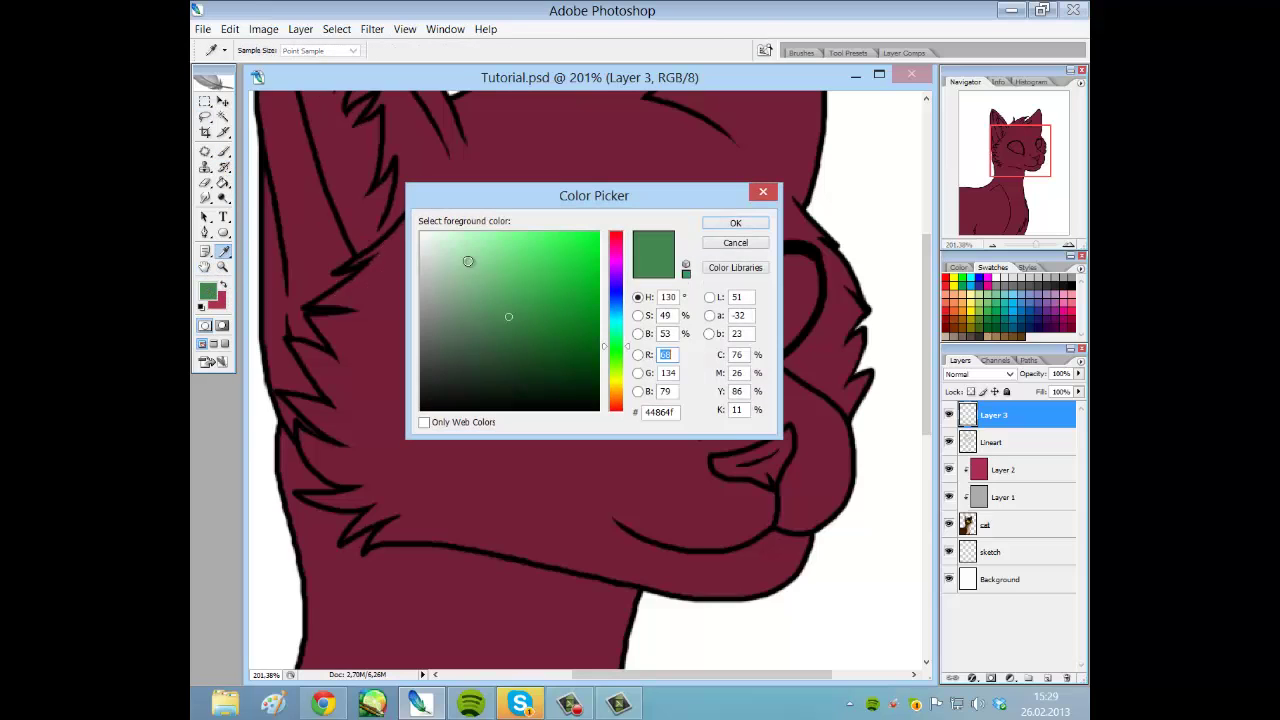
left_click(735, 243)
left_click(285, 50)
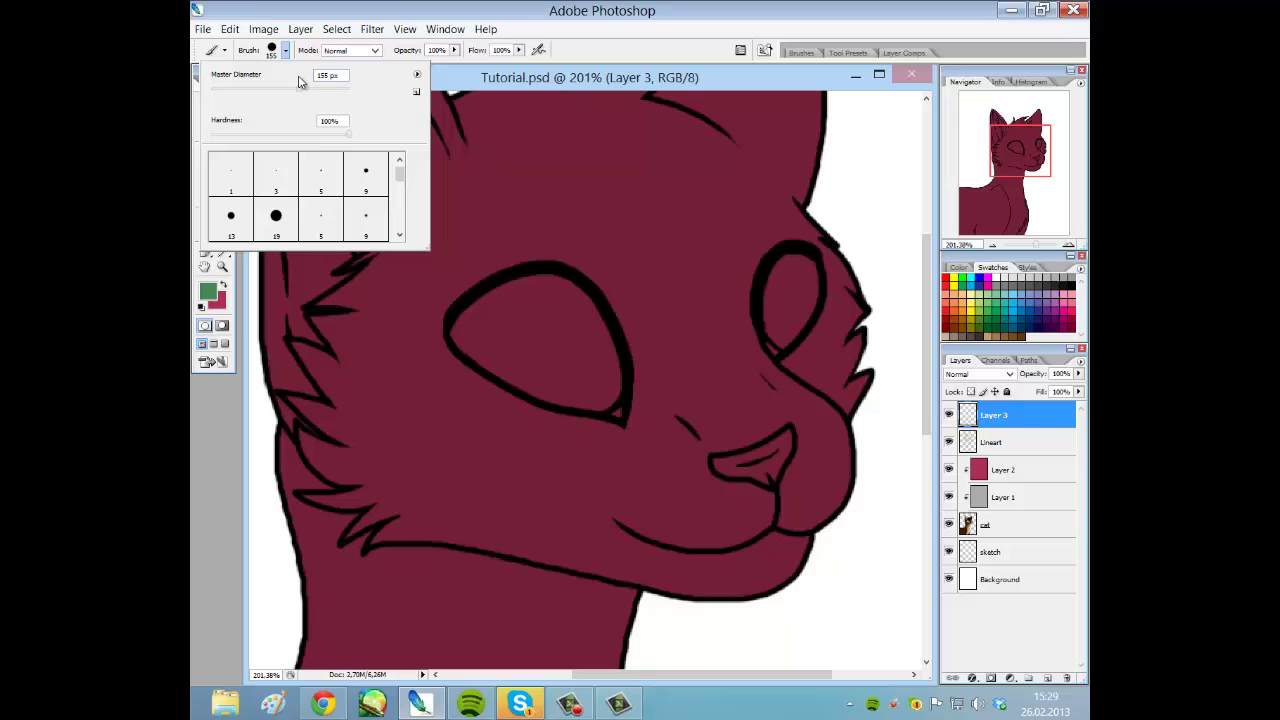
left_click(209, 291)
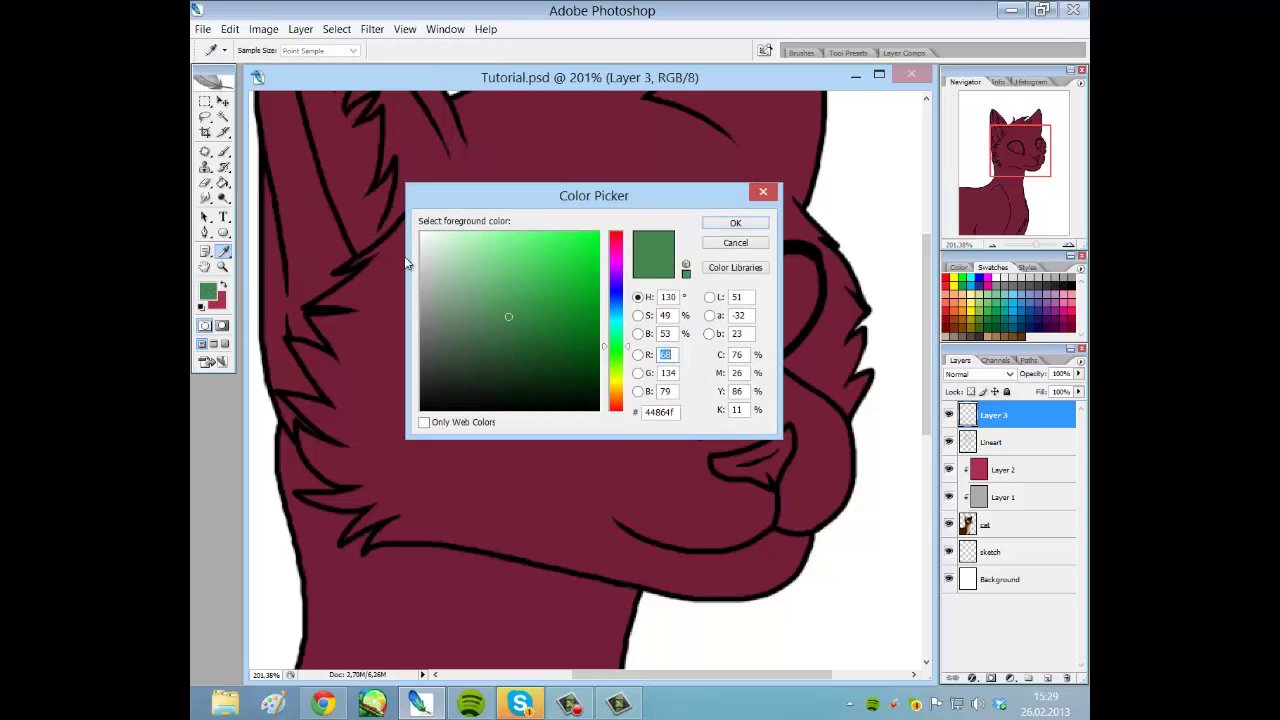
left_click(421, 233)
left_click(735, 223)
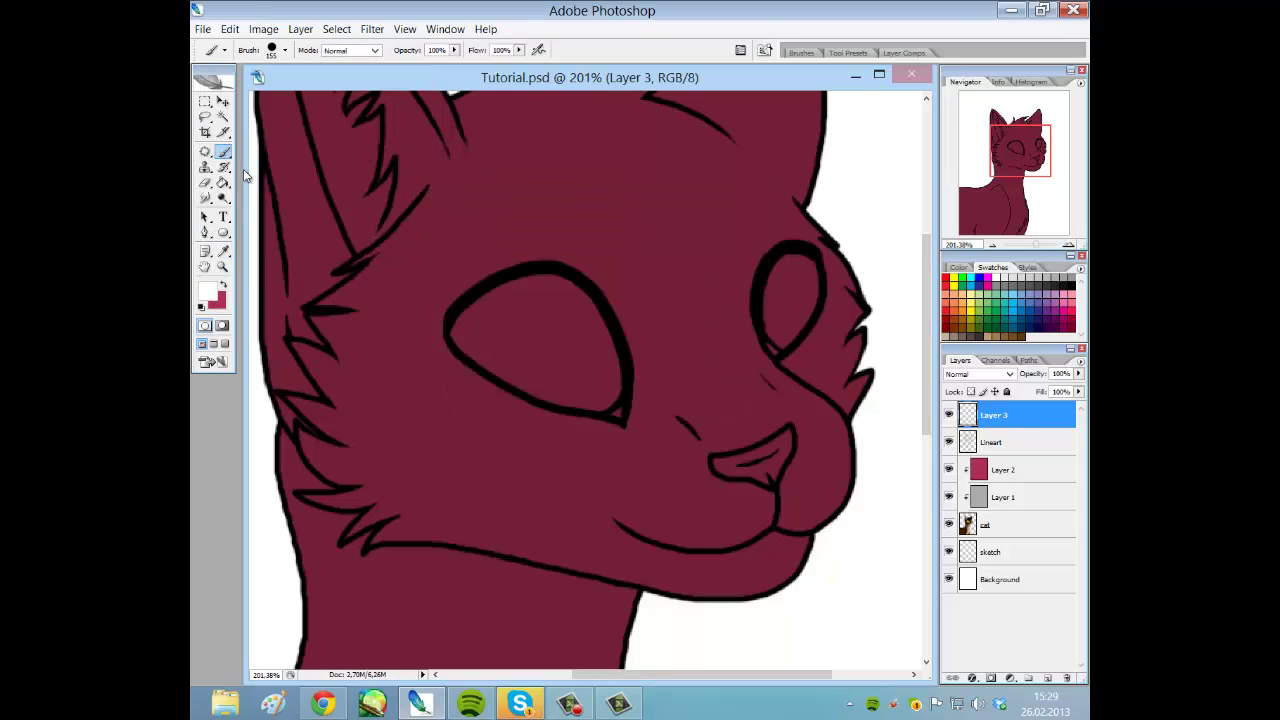
left_click(286, 50)
left_click(276, 175)
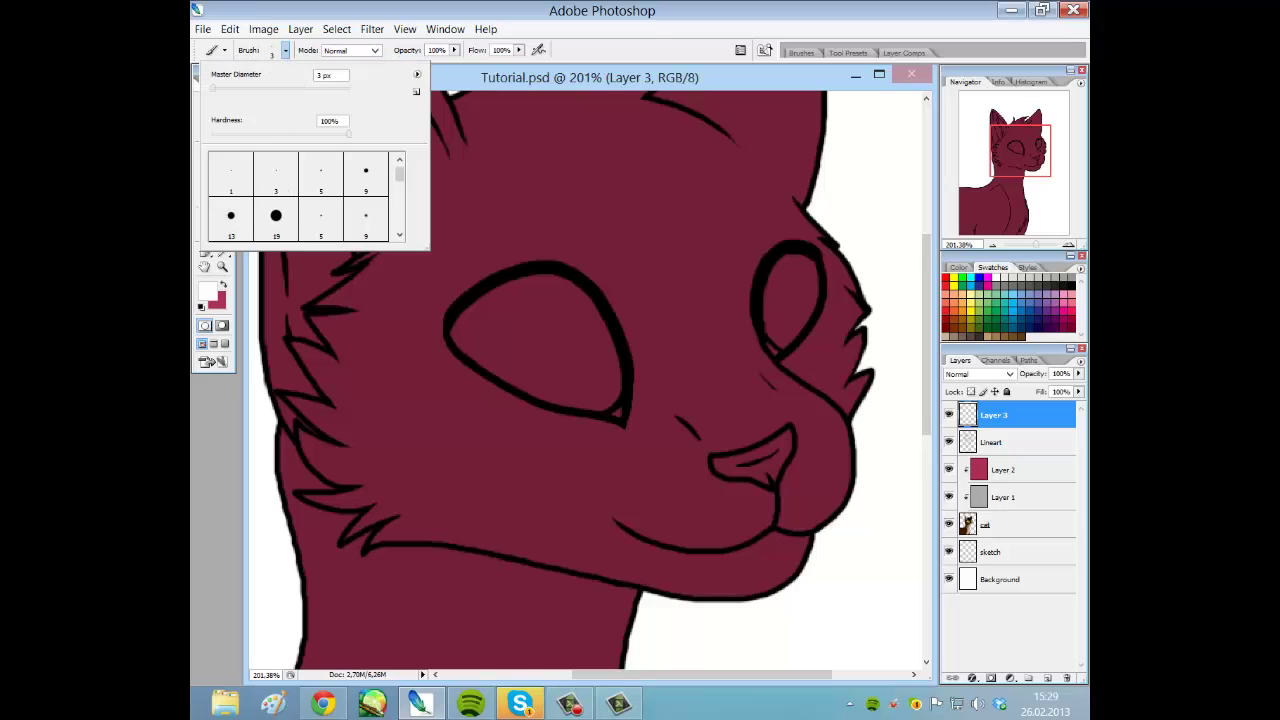
Hide Layer 1 and scribble white strokes over the cat's ear edges, forehead and nose bridge to mark the lit areas.
left_click_drag(1037, 252, 1010, 250)
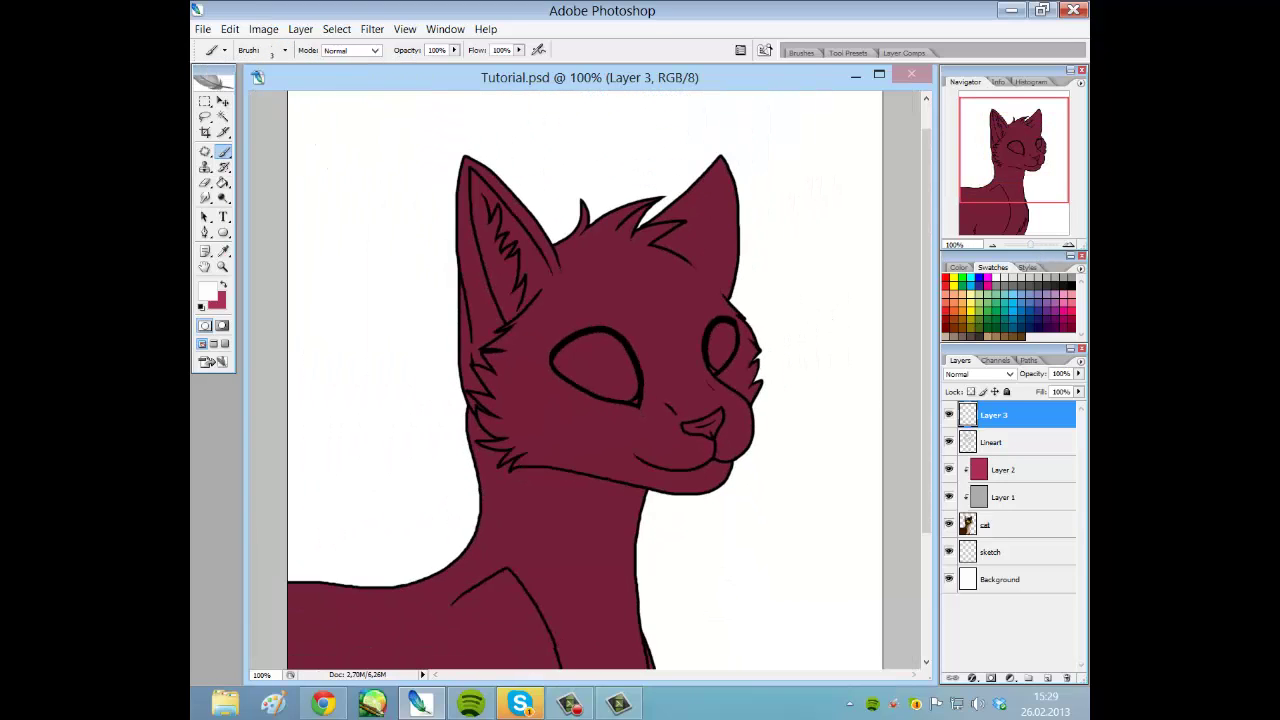
left_click(949, 498)
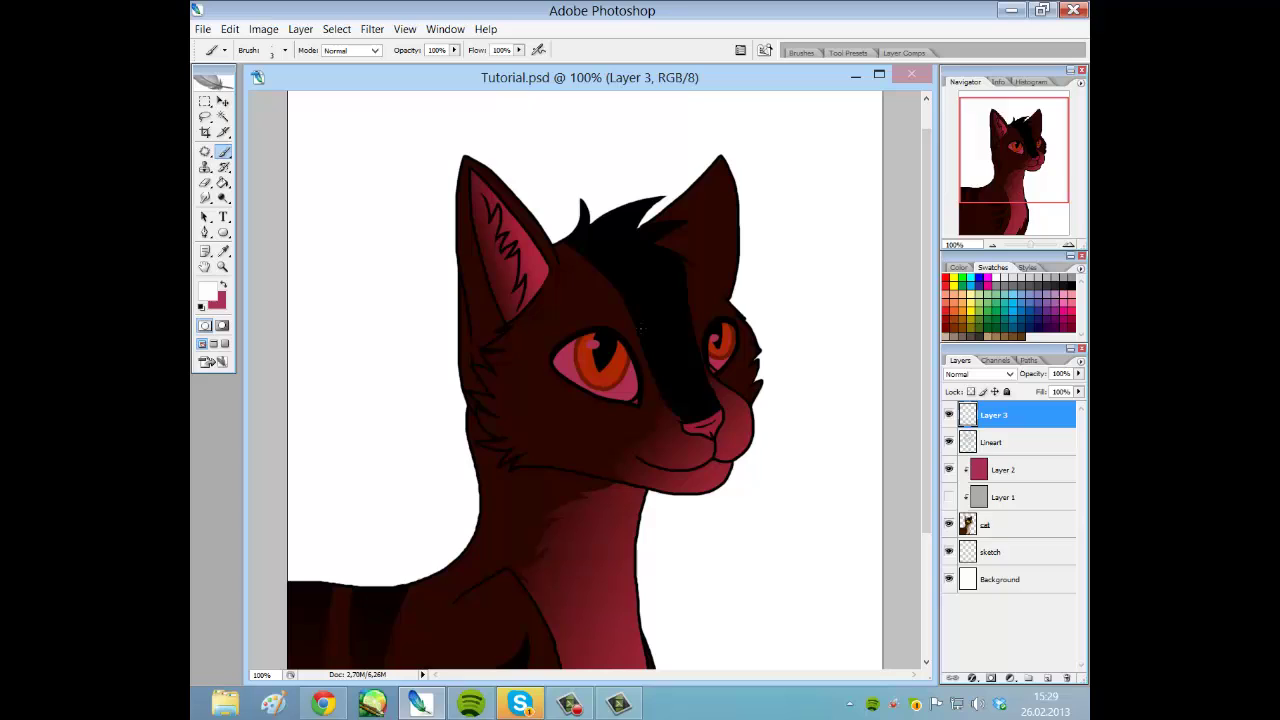
mouse_move(560, 246)
left_mouse_down()
mouse_move(632, 214)
mouse_move(660, 232)
mouse_move(684, 262)
mouse_move(662, 308)
mouse_move(632, 330)
mouse_move(565, 270)
mouse_move(535, 295)
mouse_move(600, 272)
mouse_move(635, 218)
mouse_move(700, 200)
mouse_move(722, 162)
mouse_move(650, 230)
mouse_move(545, 232)
mouse_move(492, 176)
mouse_move(665, 290)
mouse_move(655, 352)
left_mouse_up()
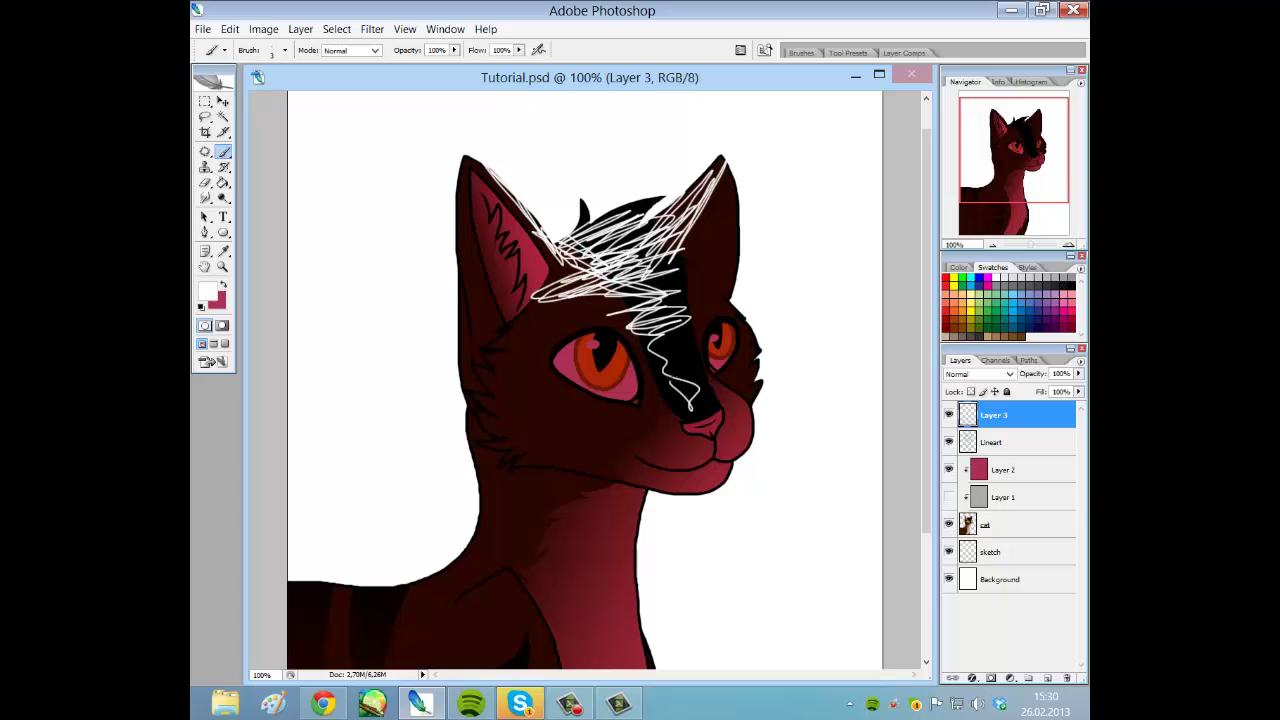
left_click_drag(670, 384, 662, 326)
Undo the white scribble and delete the new layer above Lineart.
key("ctrl+z")
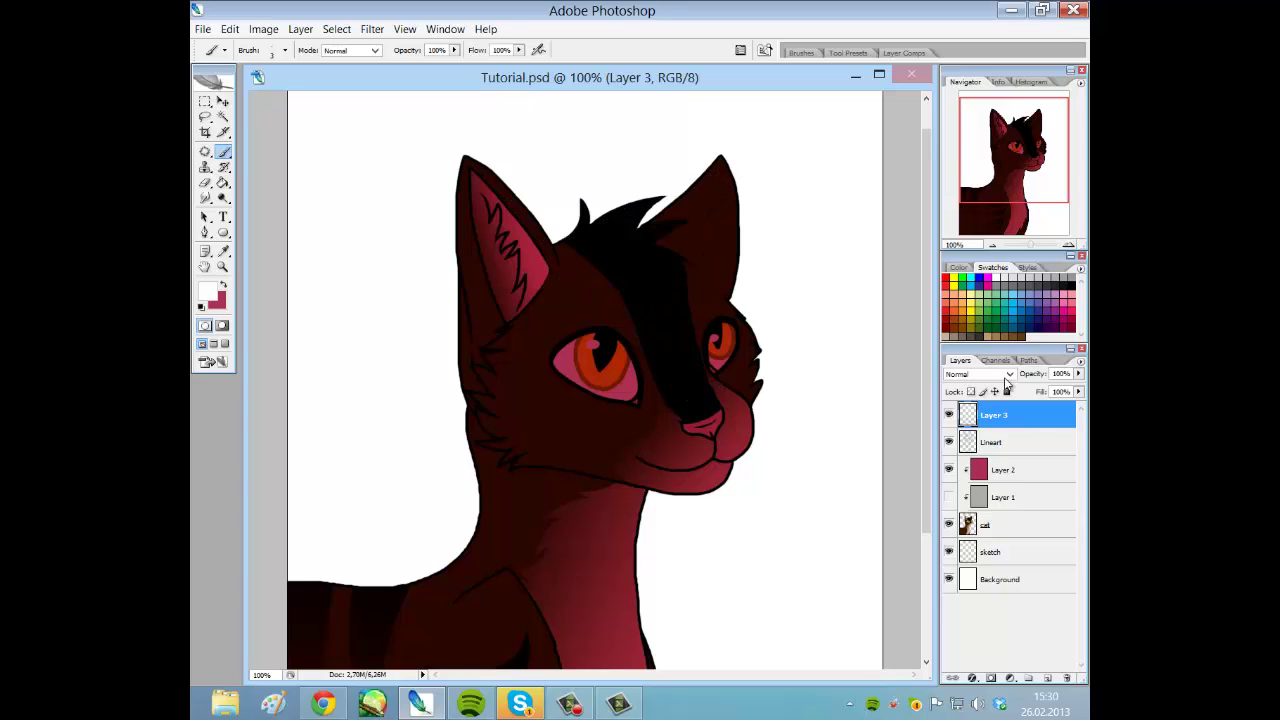
left_click(1066, 678)
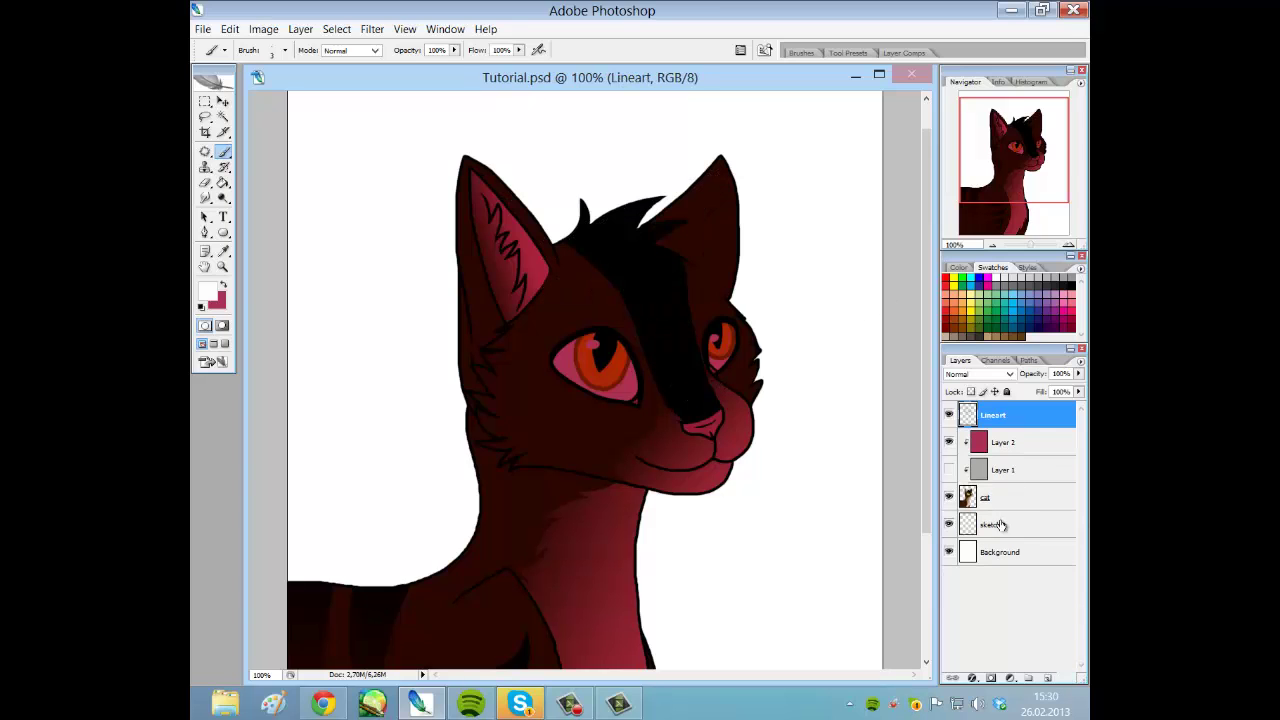
Show Layer 1, then lasso the lit part of the cat's larger eye on Layer 2 and delete the crimson inside it.
left_click(949, 469)
left_click(1034, 441)
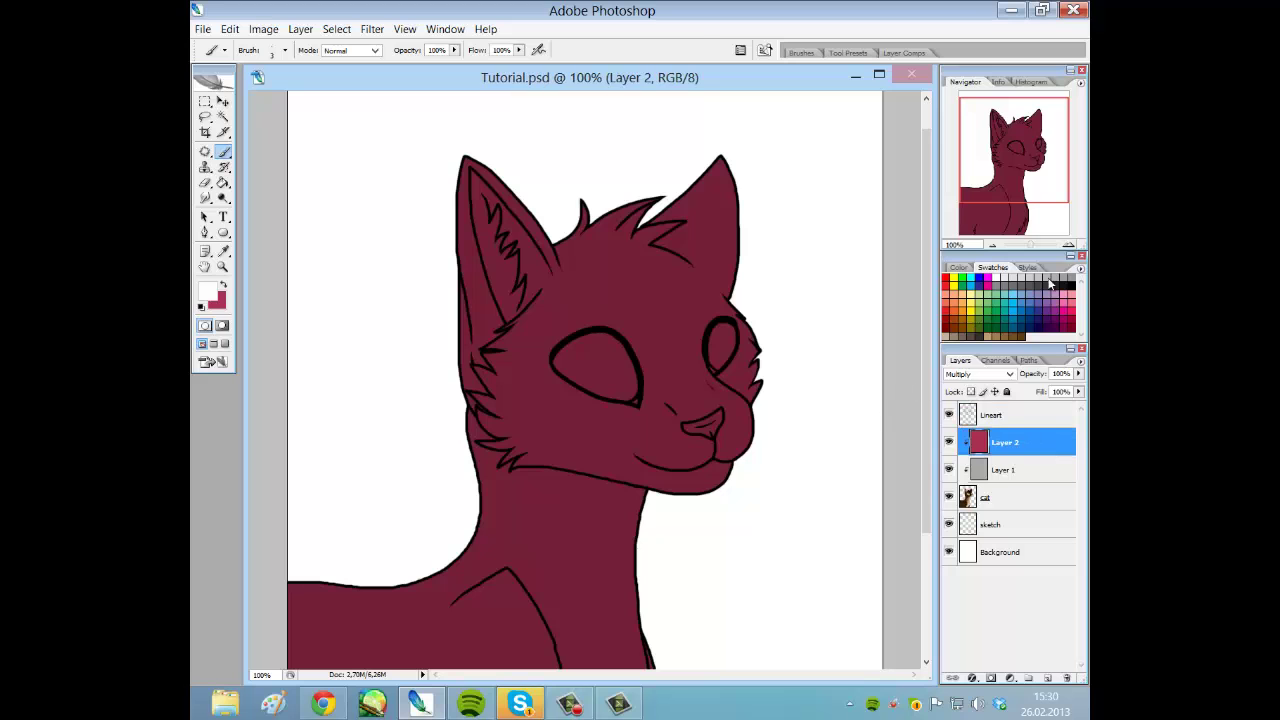
left_click_drag(1032, 252, 1045, 249)
left_click_drag(1009, 162, 1016, 150)
left_click_drag(1047, 247, 1043, 250)
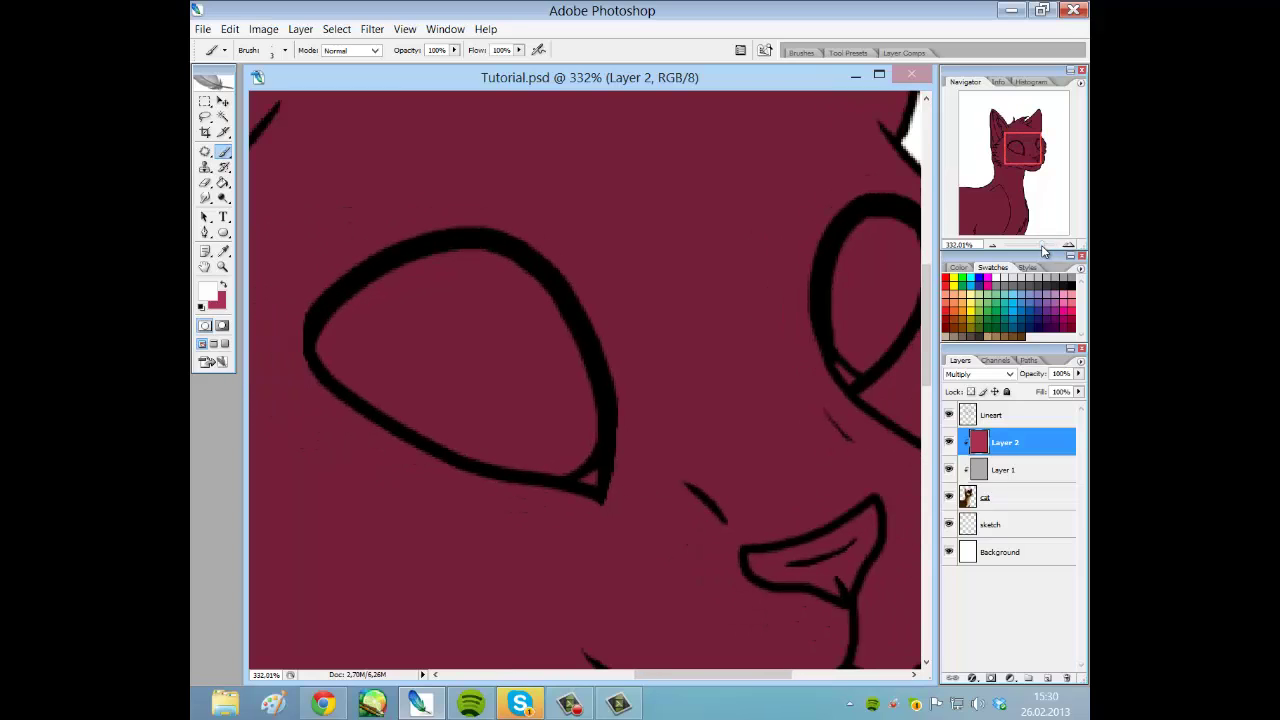
left_click(205, 116)
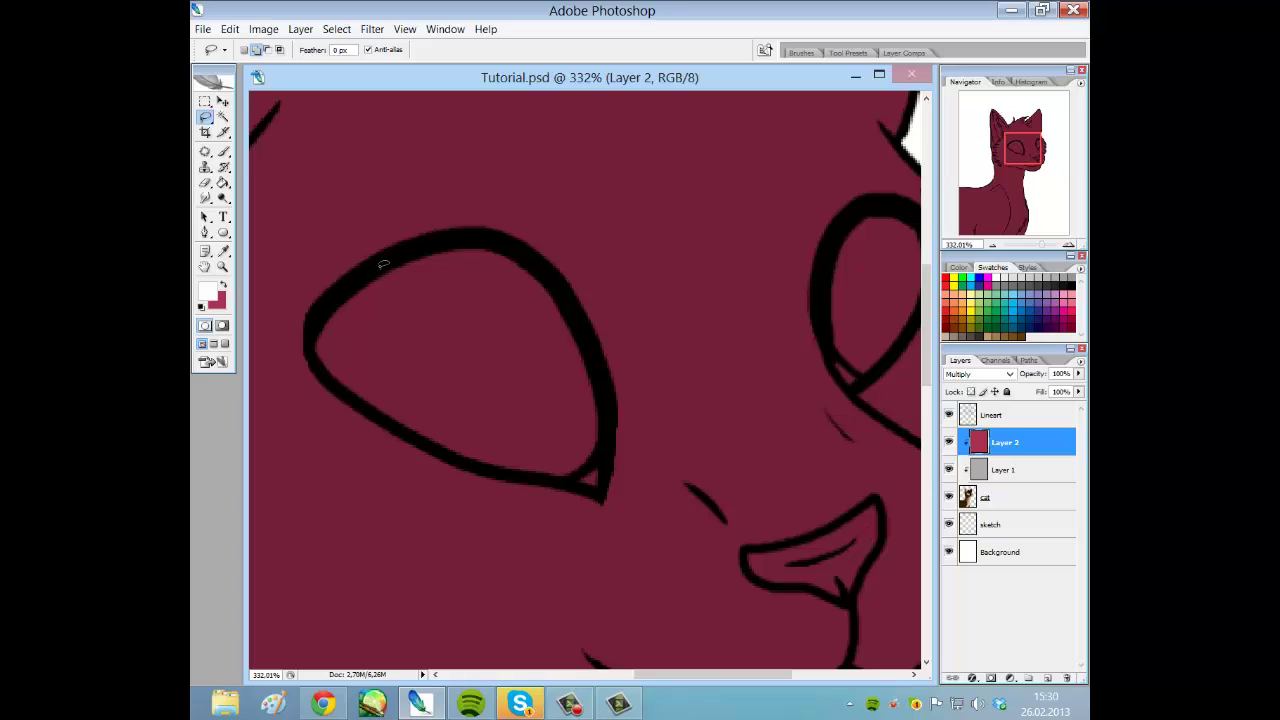
left_click_drag(338, 306, 336, 309)
key("ctrl+d")
mouse_move(566, 470)
left_mouse_down()
mouse_move(578, 397)
mouse_move(536, 314)
mouse_move(472, 276)
mouse_move(417, 284)
mouse_move(387, 307)
mouse_move(371, 375)
mouse_move(398, 418)
mouse_move(442, 446)
mouse_move(560, 470)
left_mouse_up()
key("Delete")
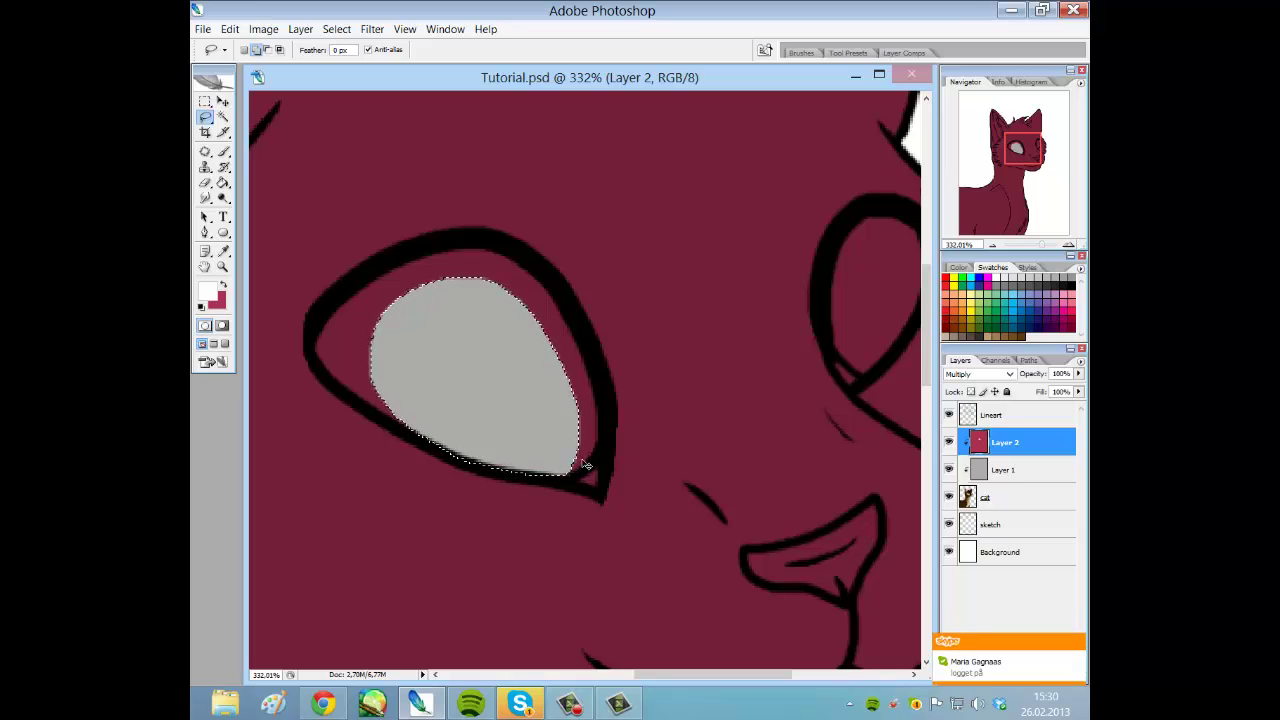
key("ctrl+d")
Hide Layer 1 and remove the remaining crimson from the white highlight in the larger eye on Layer 2.
left_click(950, 470)
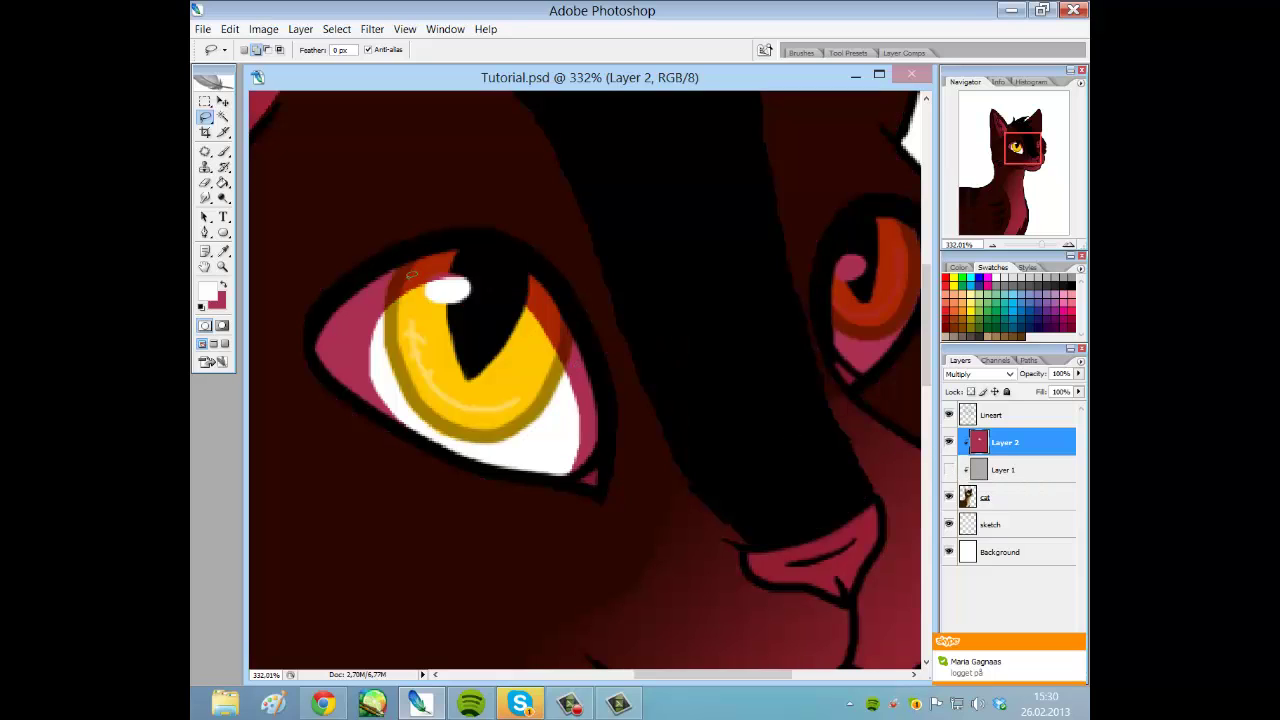
mouse_move(432, 270)
left_mouse_down()
mouse_move(468, 270)
mouse_move(468, 288)
mouse_move(434, 290)
left_mouse_up()
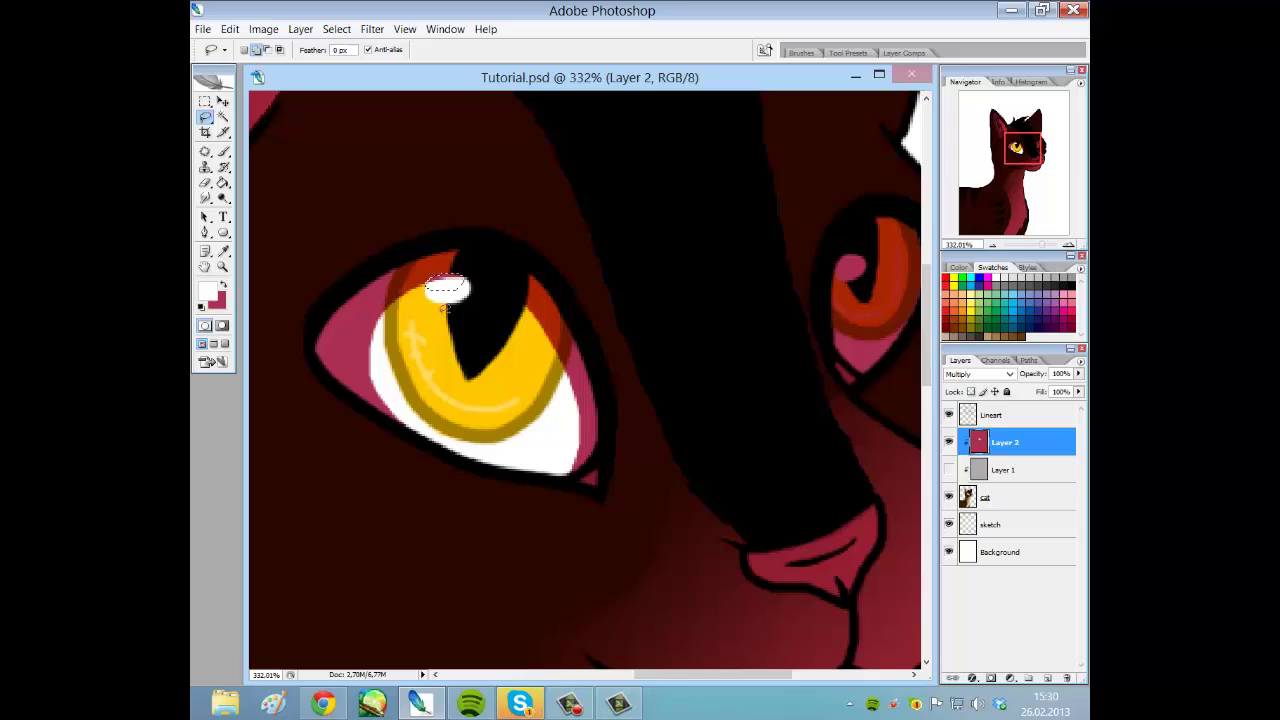
key("alt+BackSpace")
left_click(949, 470)
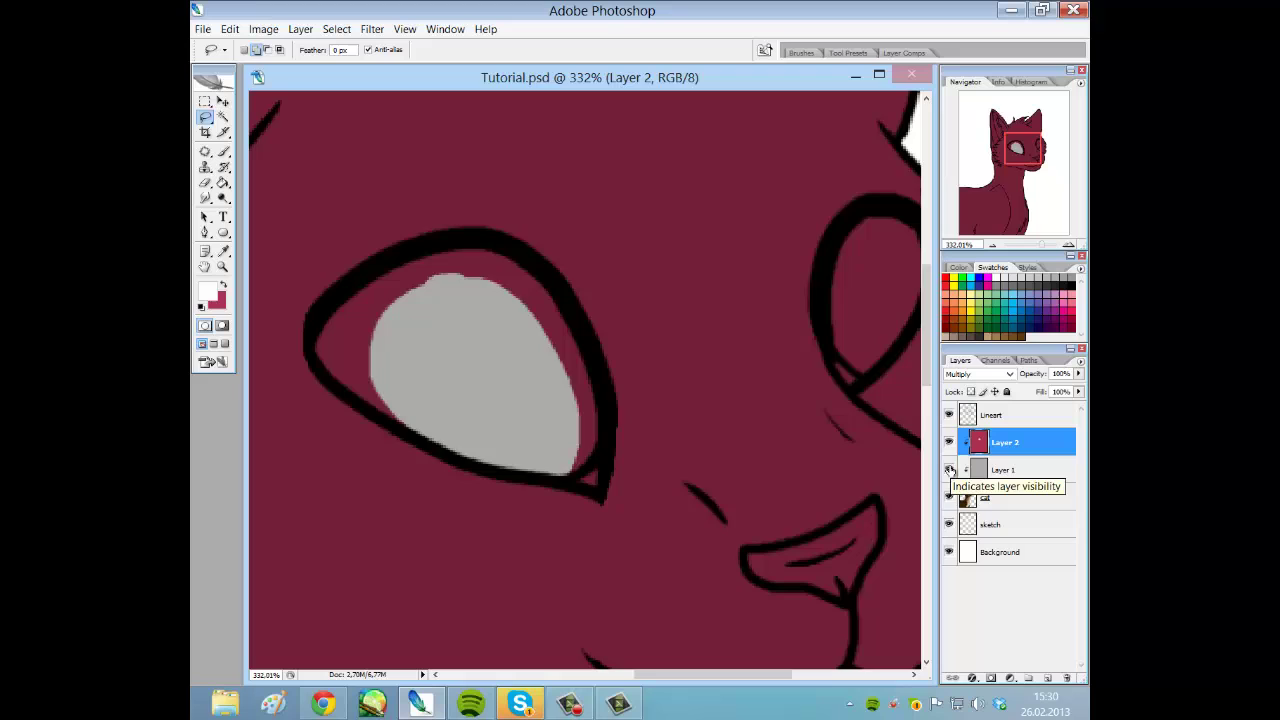
left_click(949, 470)
left_click(949, 470)
left_click(949, 470)
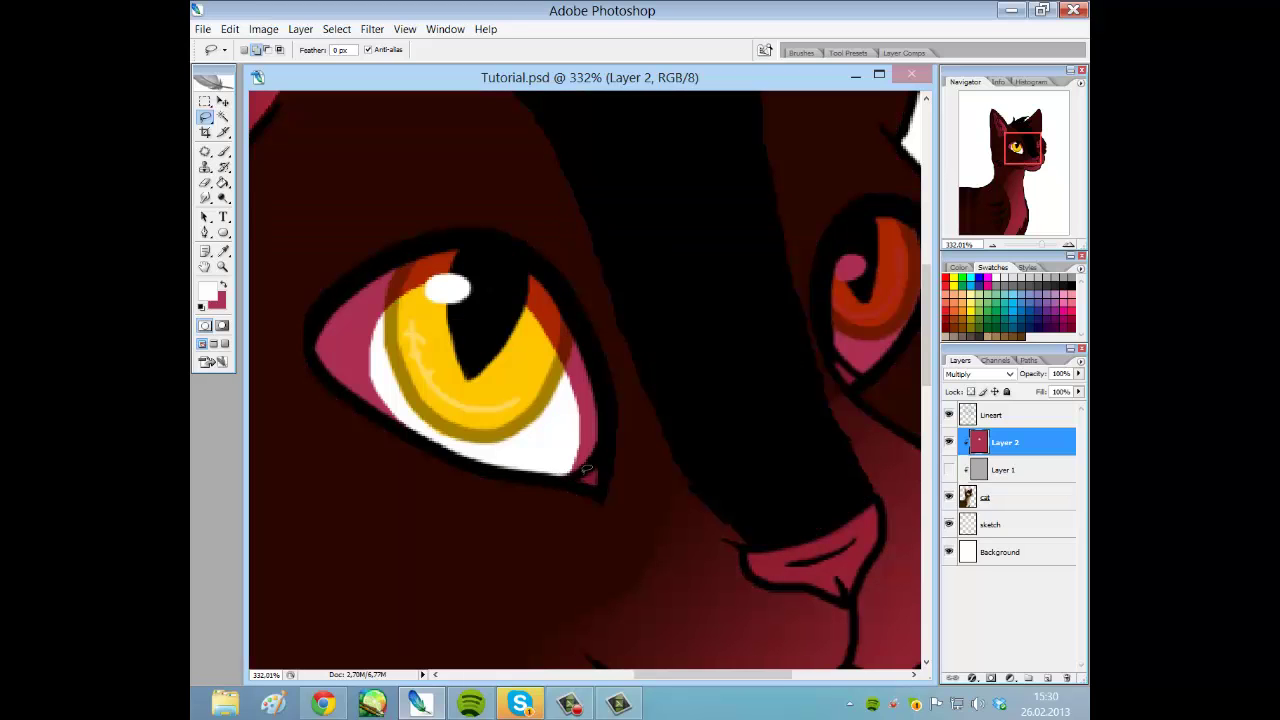
Lasso the inner corner of the larger eye on Layer 2 and delete the crimson there.
left_click_drag(567, 475, 597, 469)
key("Delete")
key("ctrl+d")
mouse_move(680, 168)
left_mouse_down()
mouse_move(644, 319)
mouse_move(683, 170)
mouse_move(654, 280)
mouse_move(679, 176)
mouse_move(586, 182)
mouse_move(563, 212)
mouse_move(565, 248)
mouse_move(590, 285)
mouse_move(650, 300)
left_mouse_up()
key("ctrl+d")
mouse_move(679, 301)
left_mouse_down()
mouse_move(697, 218)
mouse_move(686, 290)
mouse_move(685, 170)
mouse_move(686, 296)
left_mouse_up()
key("ctrl+d")
Delete more crimson from the outer white of the larger eye on Layer 2 and check the cutout against Layer 1.
mouse_move(355, 333)
left_mouse_down()
mouse_move(407, 284)
mouse_move(466, 277)
mouse_move(471, 321)
mouse_move(424, 437)
left_mouse_up()
key("Delete")
key("ctrl+d")
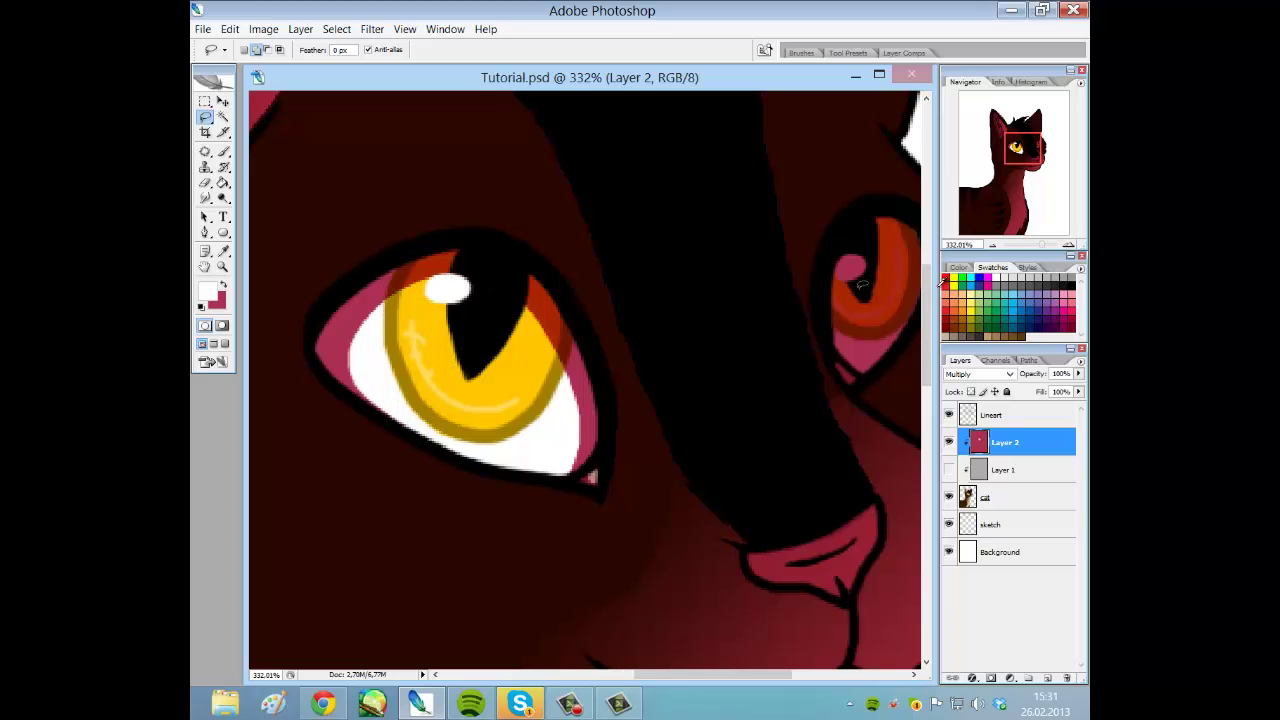
left_click_drag(1040, 244, 1036, 248)
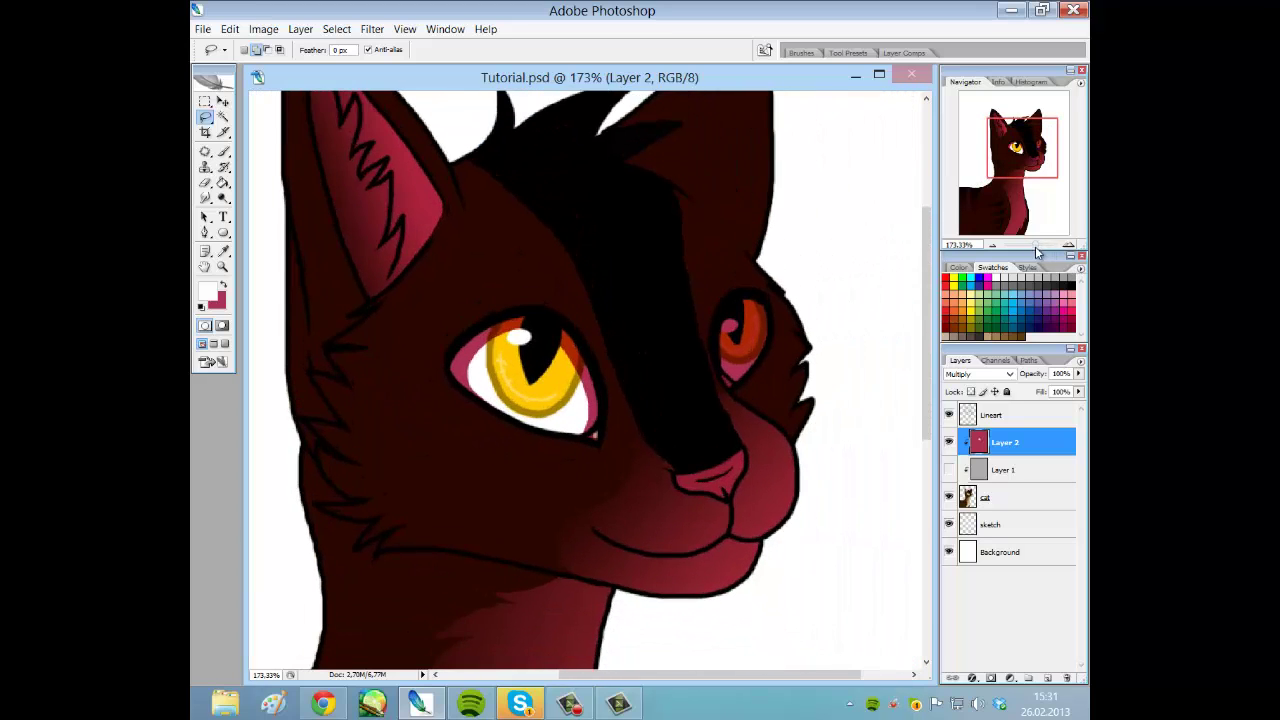
left_click(950, 469)
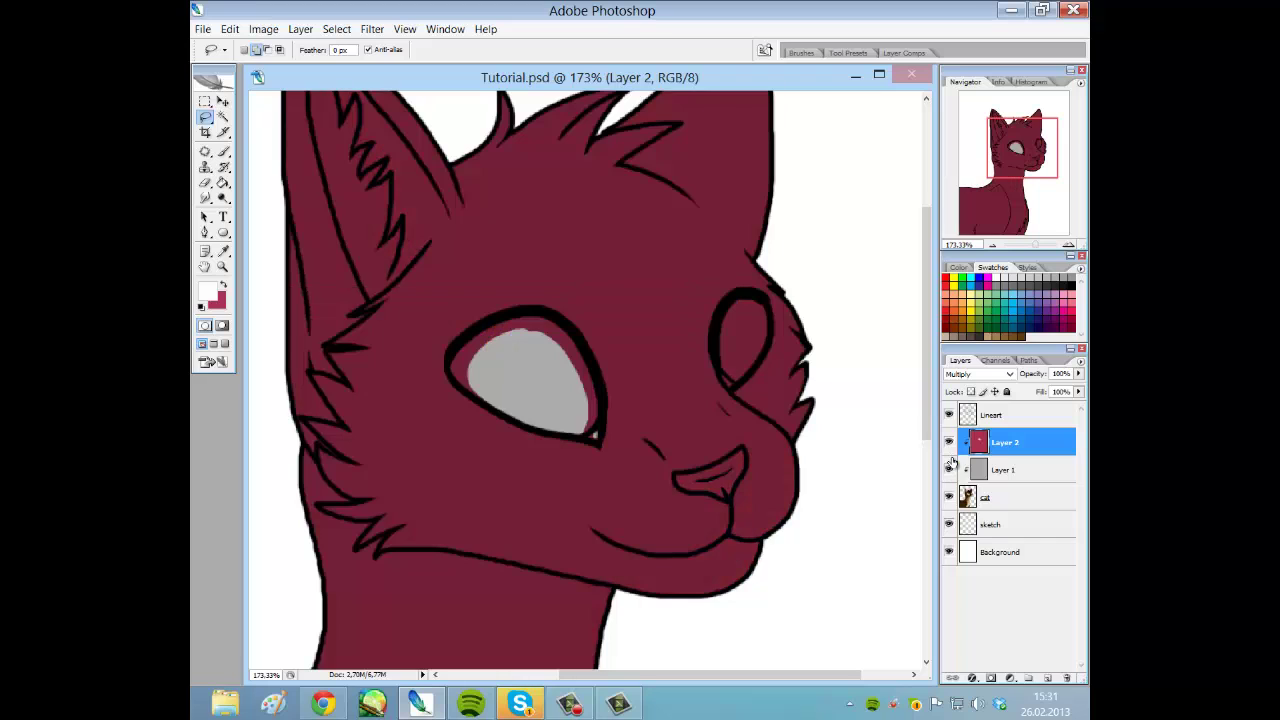
left_click(949, 469)
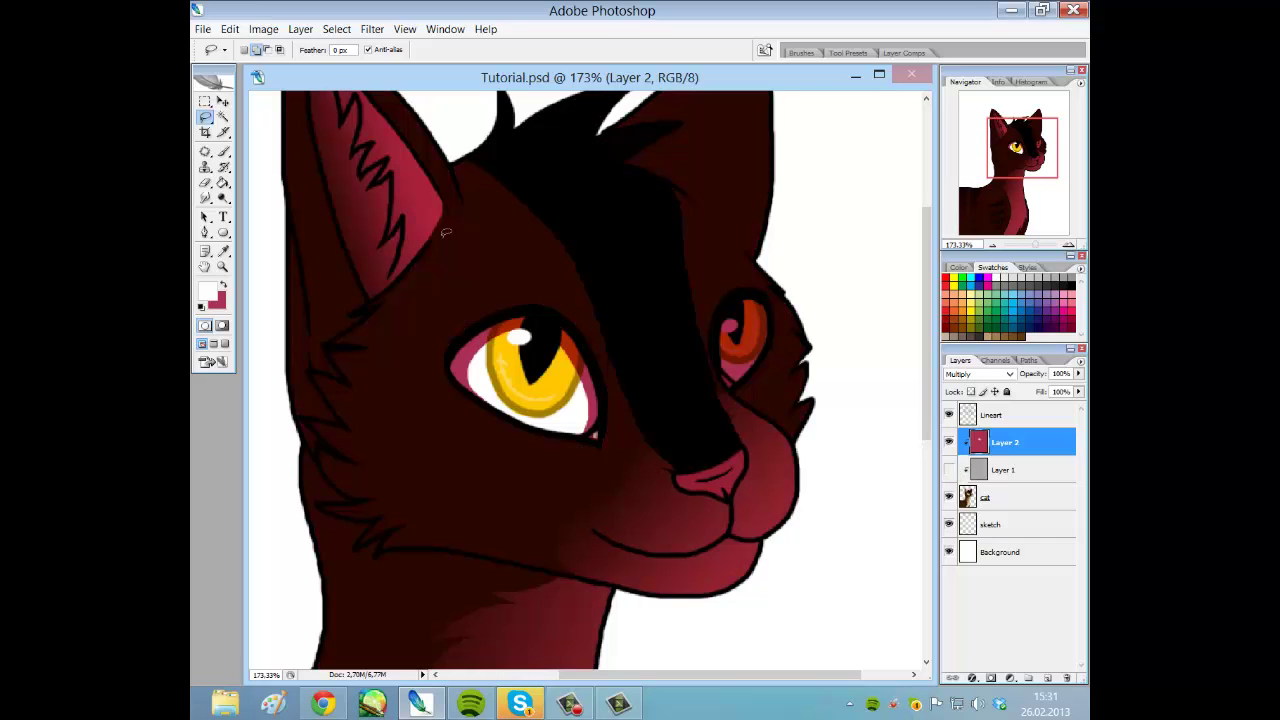
Lasso a curved band across the cat's neck below the jaw on Layer 2 and delete the crimson inside it.
scroll(502, 170, "up", 3)
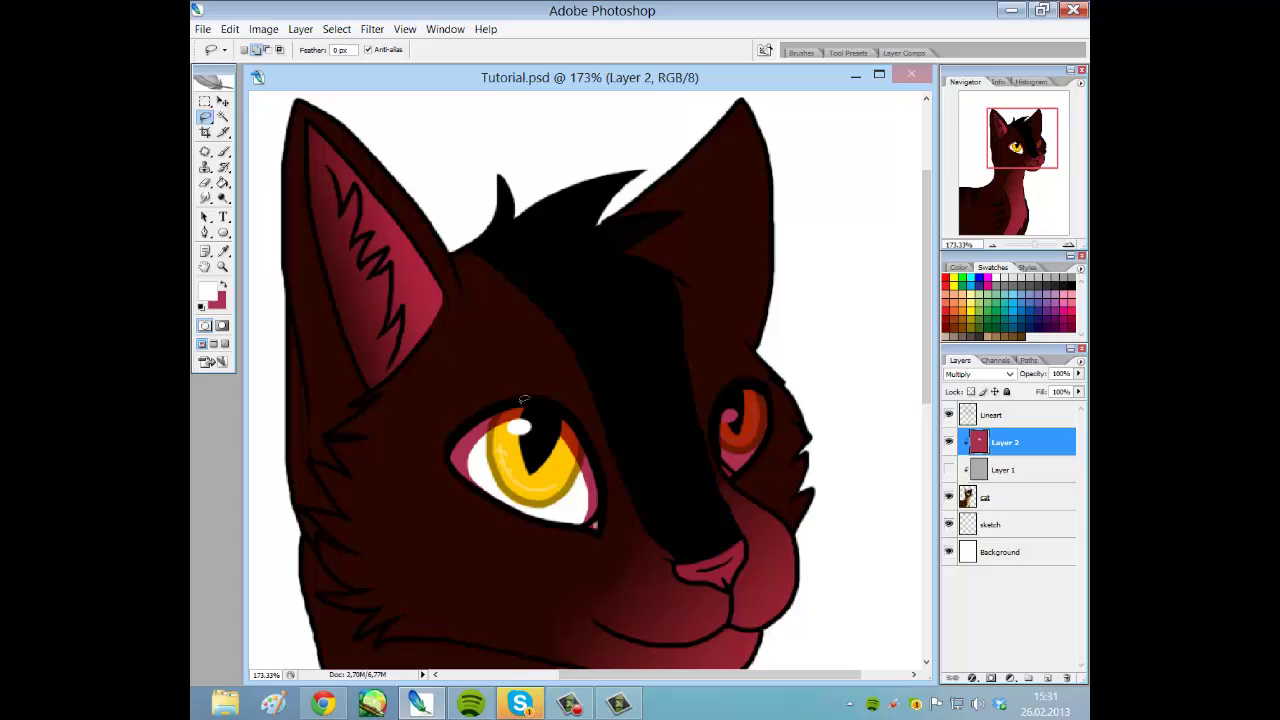
scroll(523, 400, "down", 2)
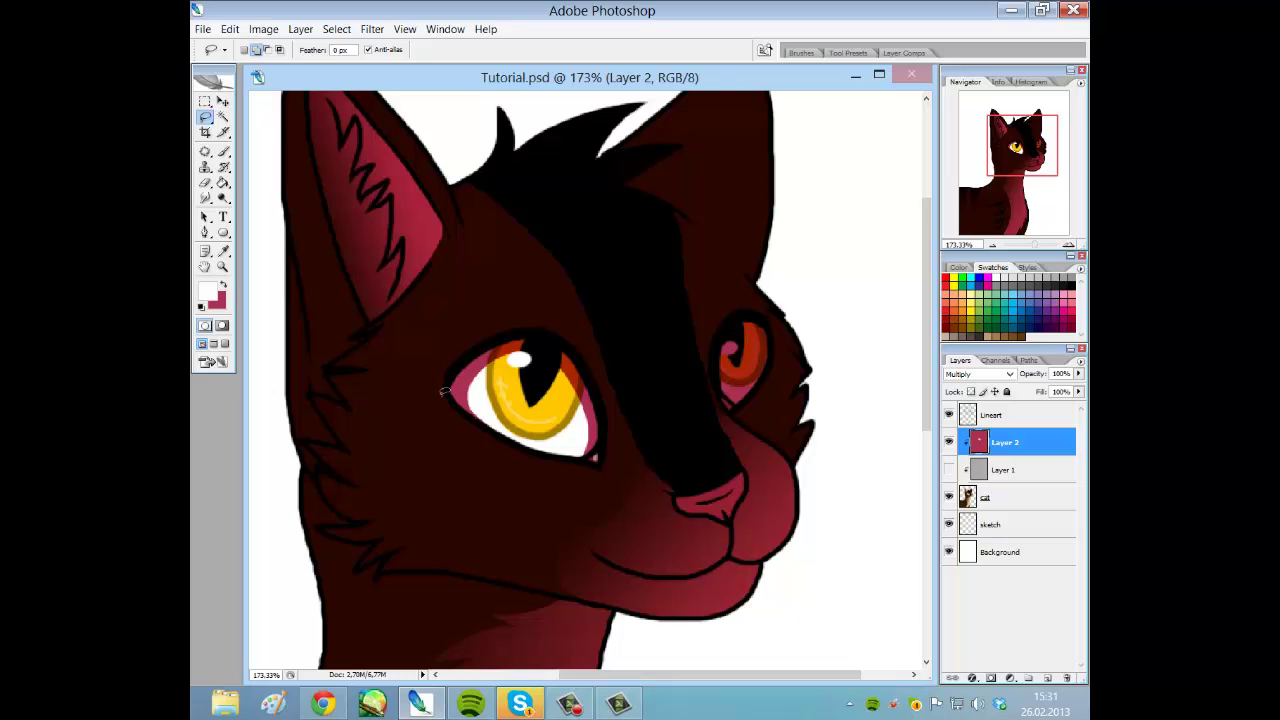
scroll(441, 388, "up", 1)
scroll(441, 388, "down", 6)
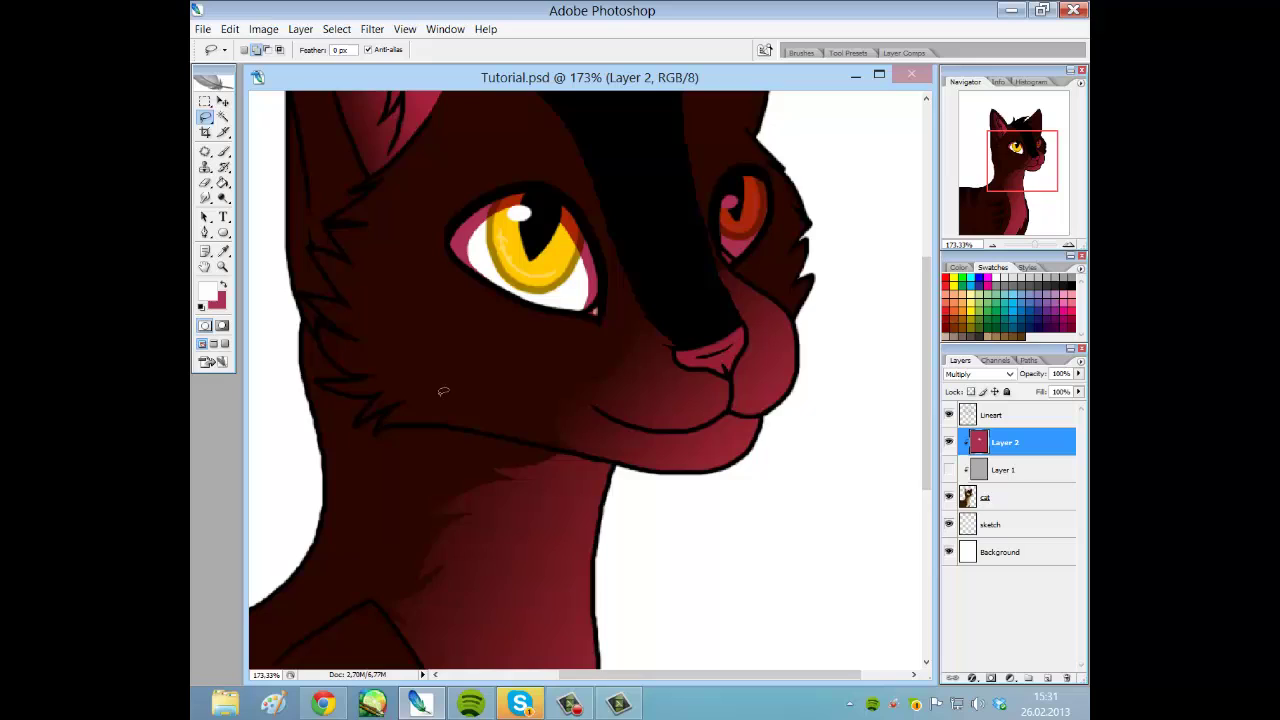
scroll(441, 393, "down", 1)
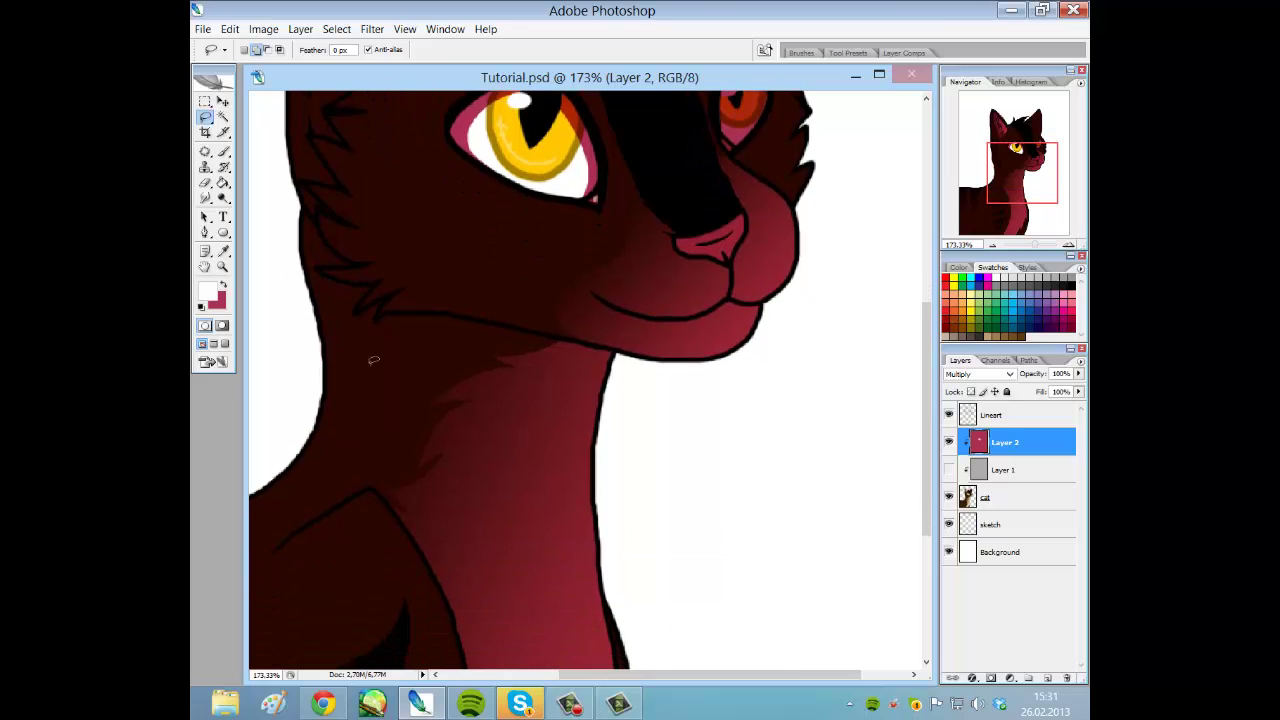
mouse_move(305, 325)
left_mouse_down()
mouse_move(614, 391)
mouse_move(310, 415)
mouse_move(285, 362)
left_mouse_up()
key("Delete")
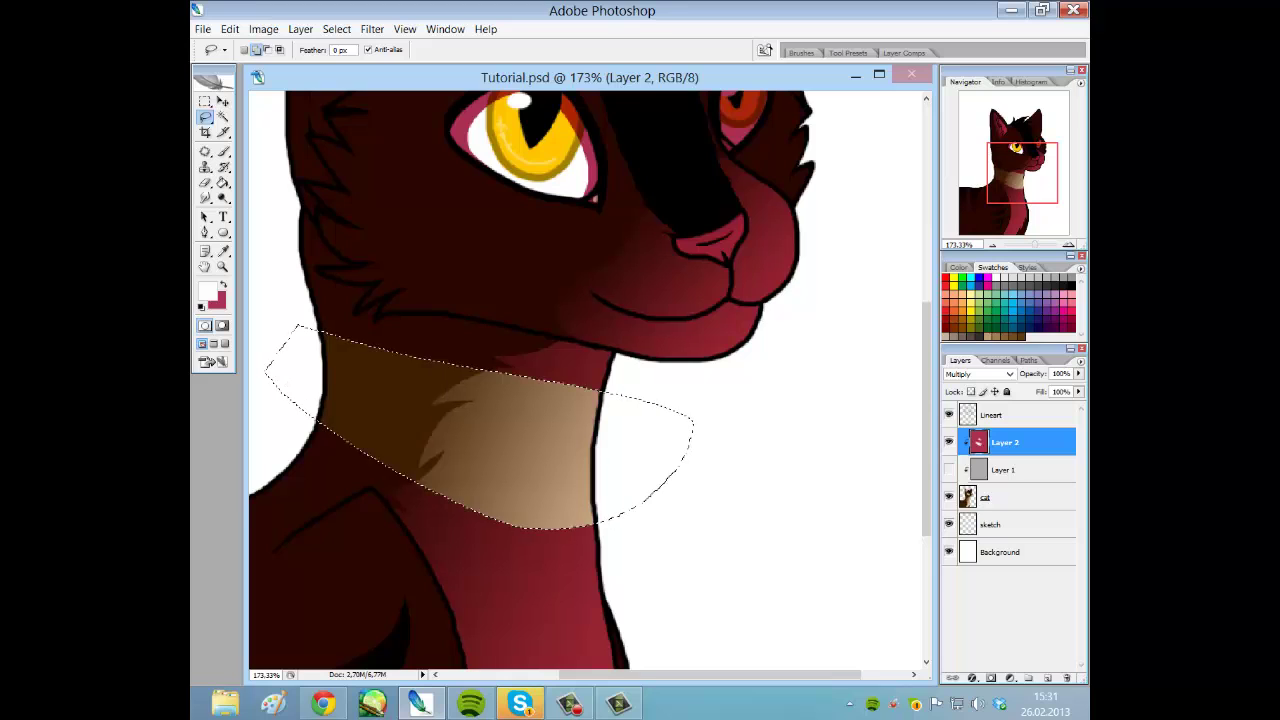
Undo the crimson deletion across the cat's neck on Layer 2 and clear the selection.
key("ctrl+d")
key("ctrl+alt+z")
key("ctrl+alt+z")
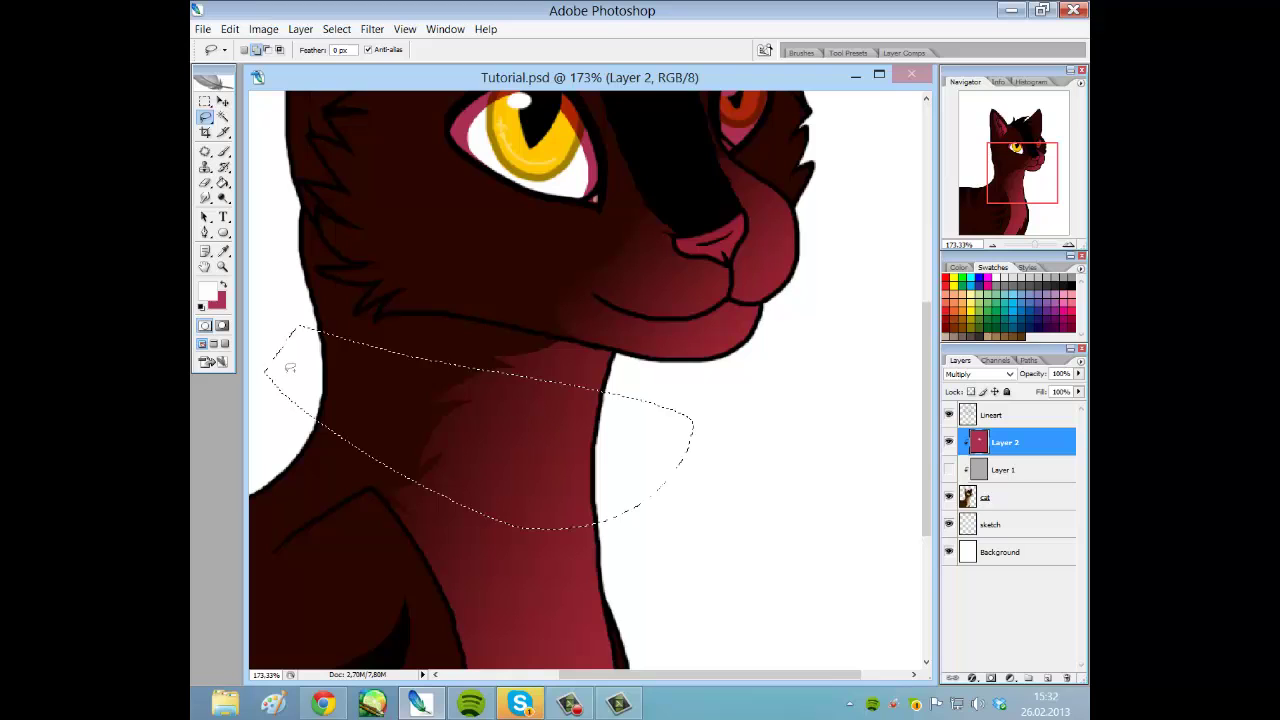
key("ctrl+d")
Try to lasso a crescent along the upper and inner rim of the smaller eye on Layer 2 and delete its crimson.
scroll(468, 367, "up", 2)
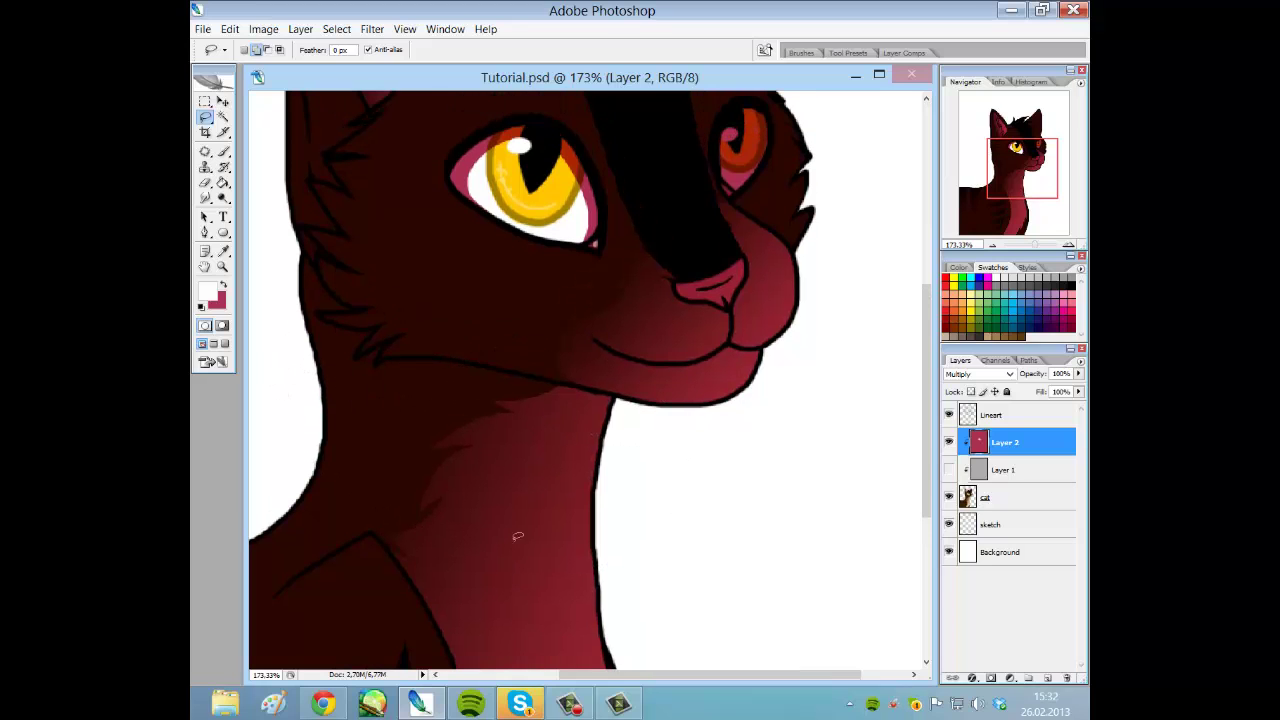
scroll(517, 537, "up", 8)
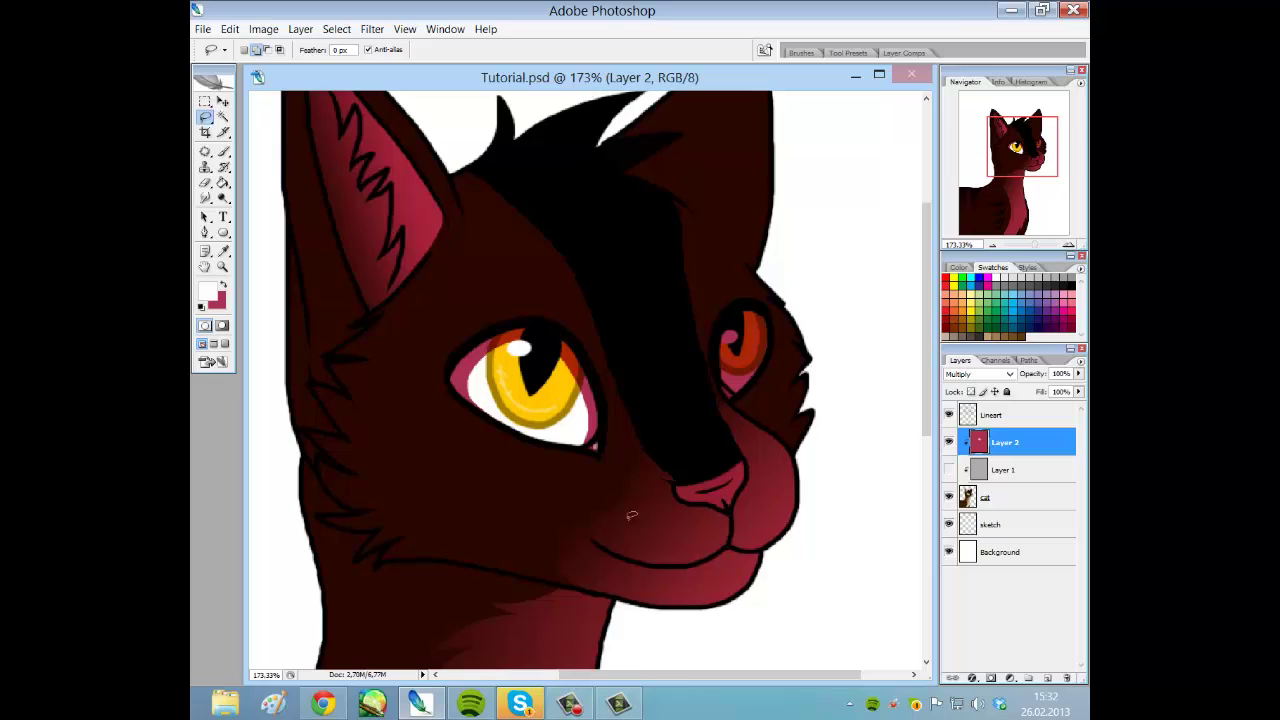
scroll(635, 500, "up", 2)
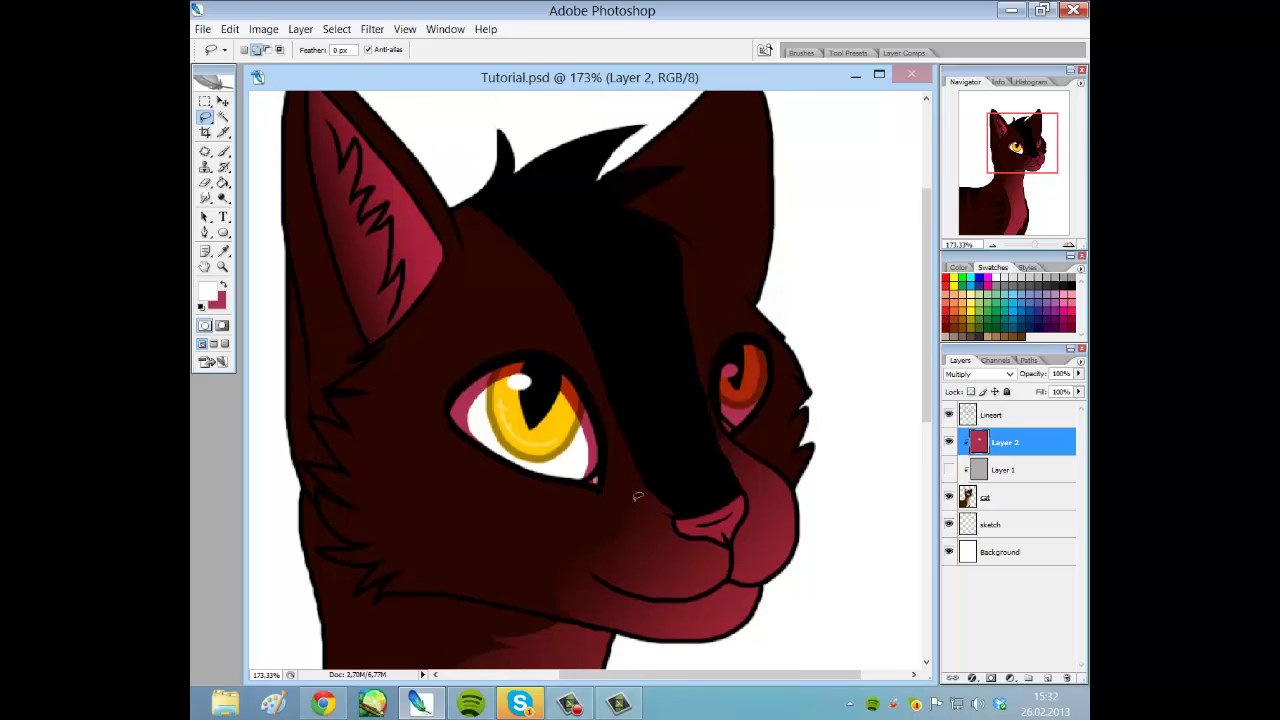
scroll(637, 500, "down", 3)
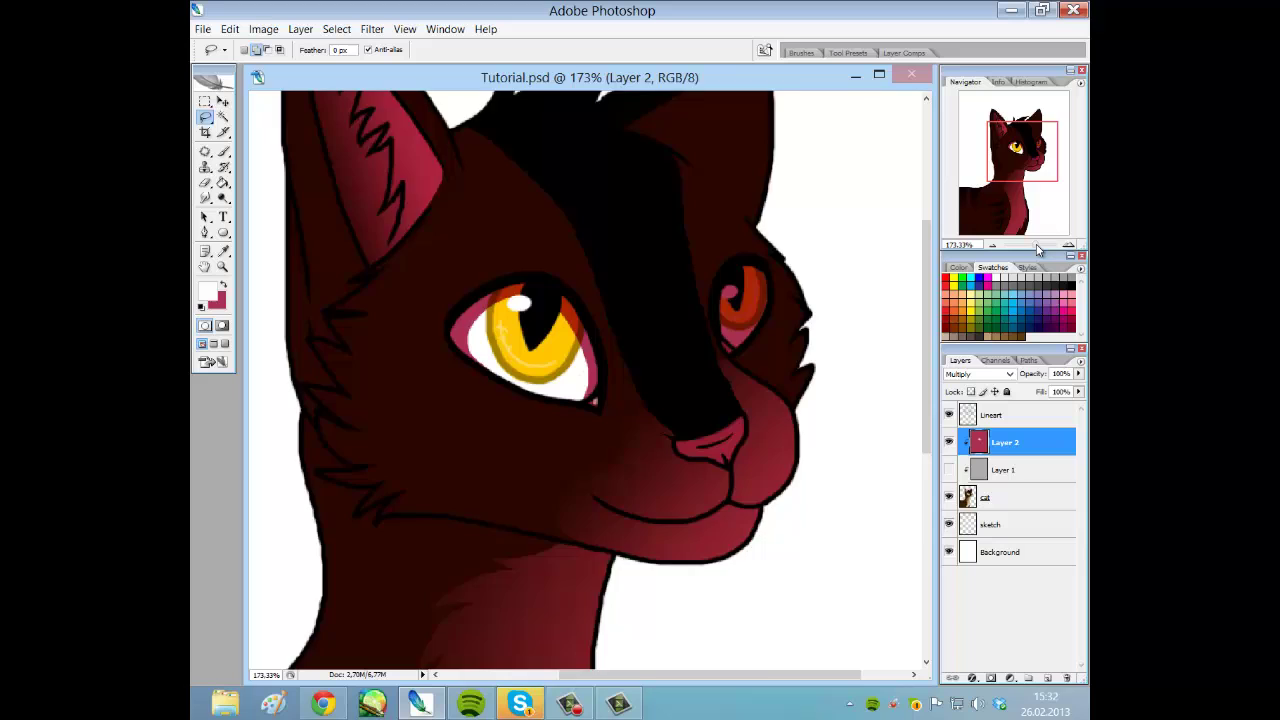
left_click(1038, 246)
left_click_drag(1011, 159, 1035, 149)
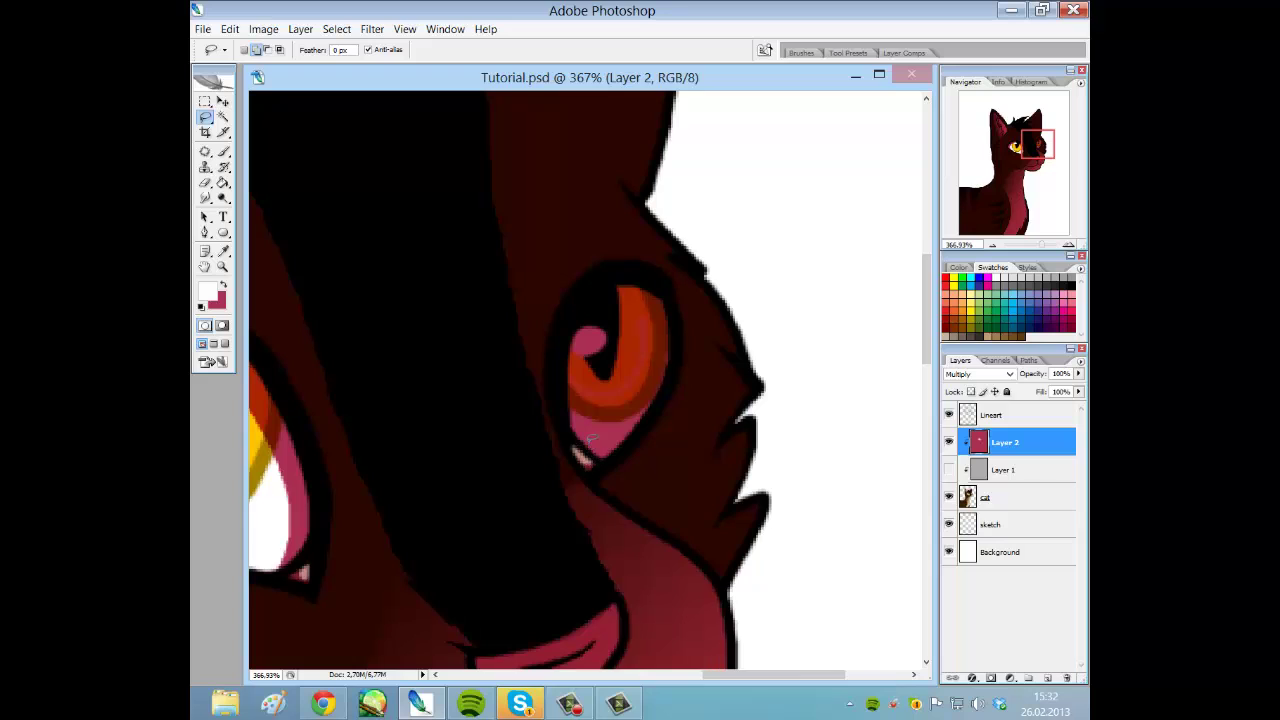
left_click_drag(595, 456, 569, 408)
key("ctrl+d")
left_click_drag(602, 458, 577, 378)
mouse_move(584, 325)
left_mouse_down()
mouse_move(626, 300)
mouse_move(656, 314)
mouse_move(670, 383)
mouse_move(676, 293)
mouse_move(659, 272)
mouse_move(595, 275)
mouse_move(564, 299)
mouse_move(552, 375)
mouse_move(566, 425)
mouse_move(622, 460)
left_mouse_up()
key("Delete")
key("ctrl+d")
key("ctrl+z")
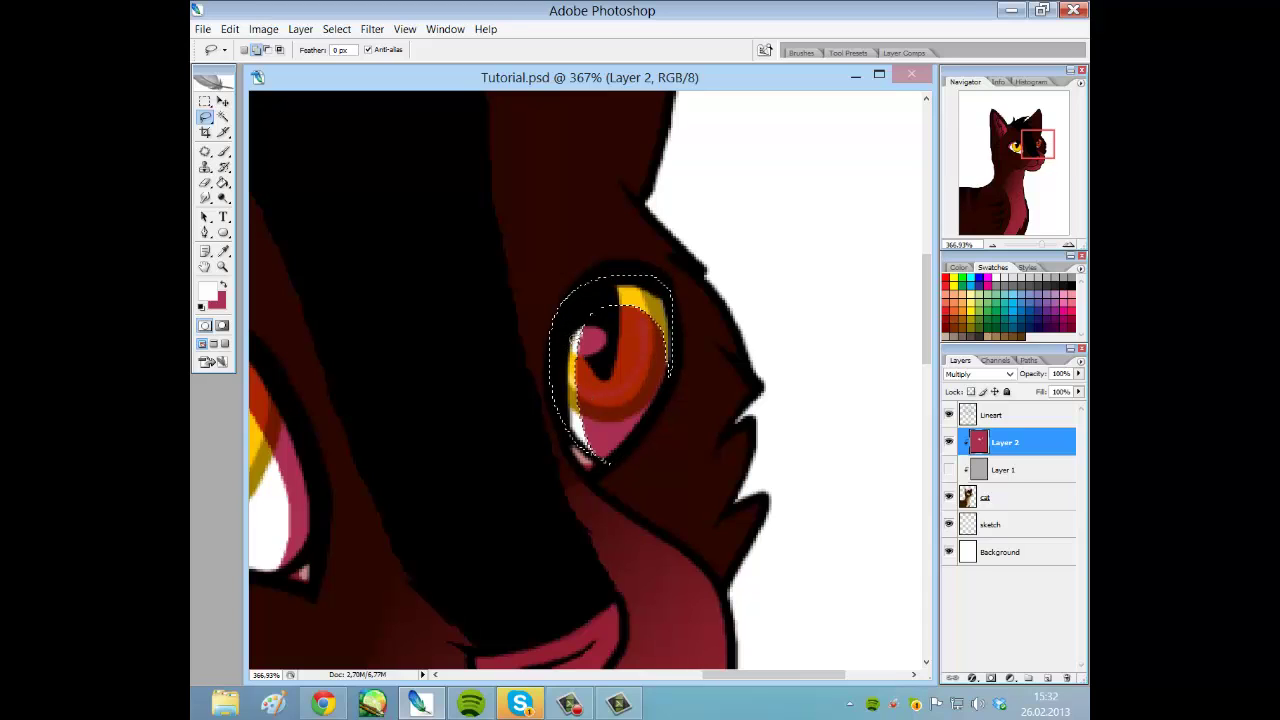
key("ctrl+alt+z")
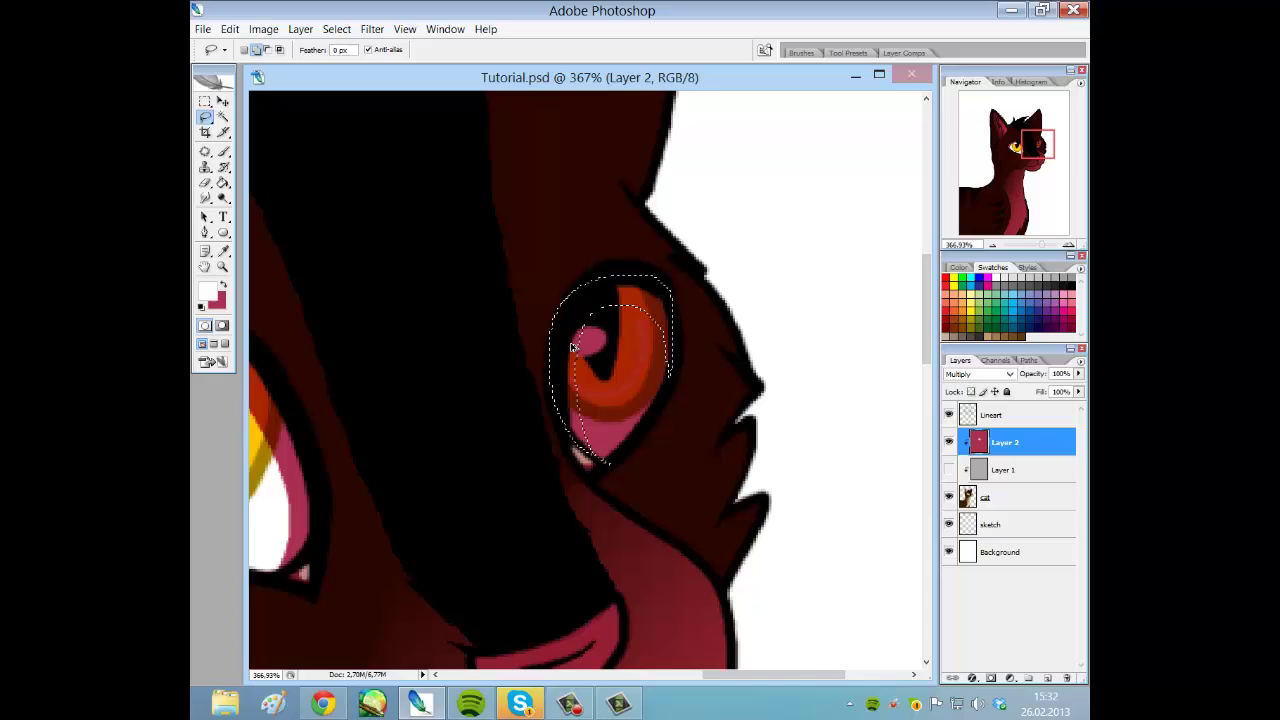
key("ctrl+d")
Lasso the lower iris and the white of the smaller eye on Layer 2 and delete the crimson inside.
left_click_drag(577, 408, 585, 358)
mouse_move(670, 323)
left_mouse_down()
mouse_move(682, 372)
mouse_move(638, 442)
mouse_move(606, 462)
left_mouse_up()
key("Delete")
key("ctrl+d")
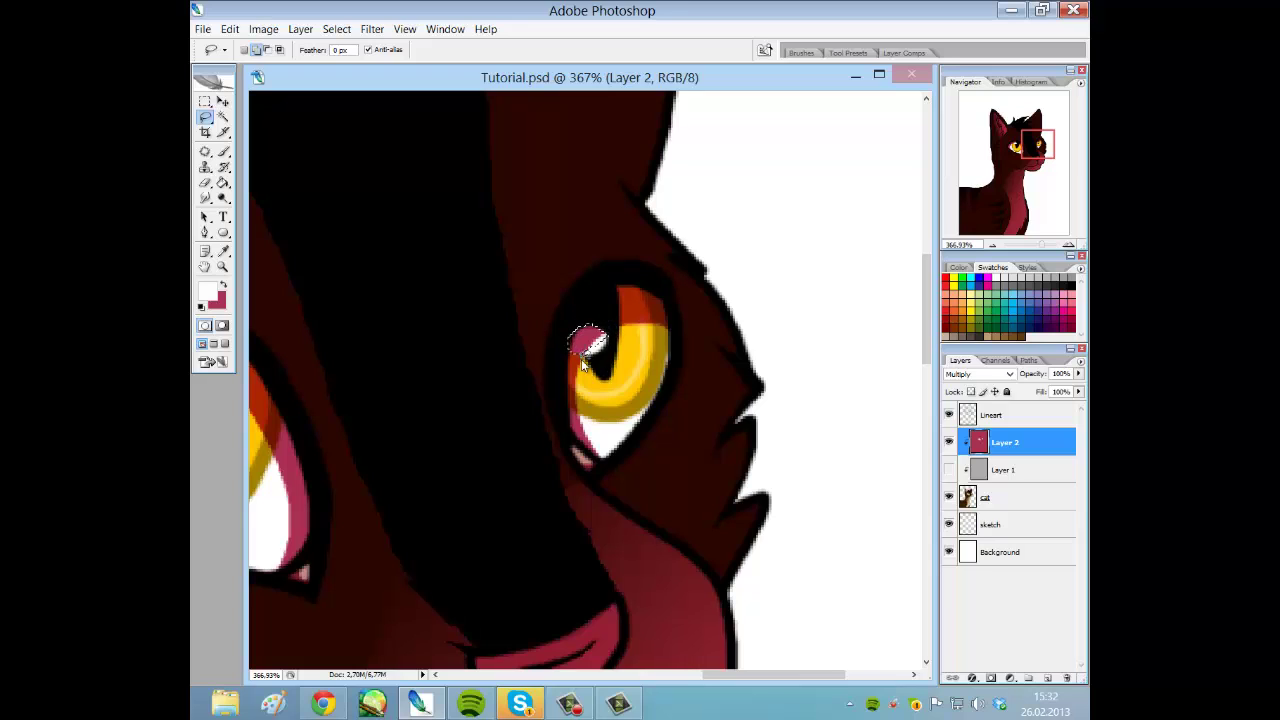
Delete the crimson from the smaller eye's white highlight and the bit of iris just below it on Layer 2.
key("Delete")
key("ctrl+d")
left_click_drag(586, 346, 582, 374)
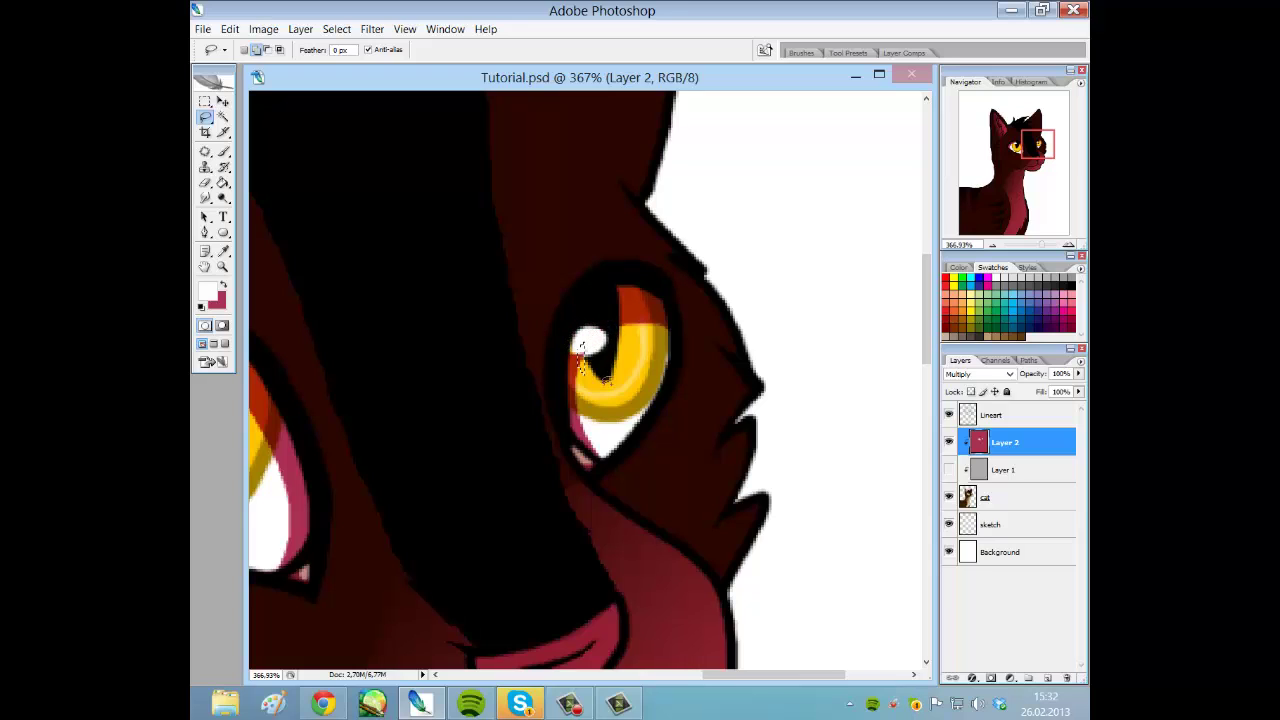
key("Delete")
key("Delete")
key("ctrl+d")
Swap crimson to the foreground colour and brush along the inner edge of the smaller eye beside its highlight.
key("b")
left_click(225, 287)
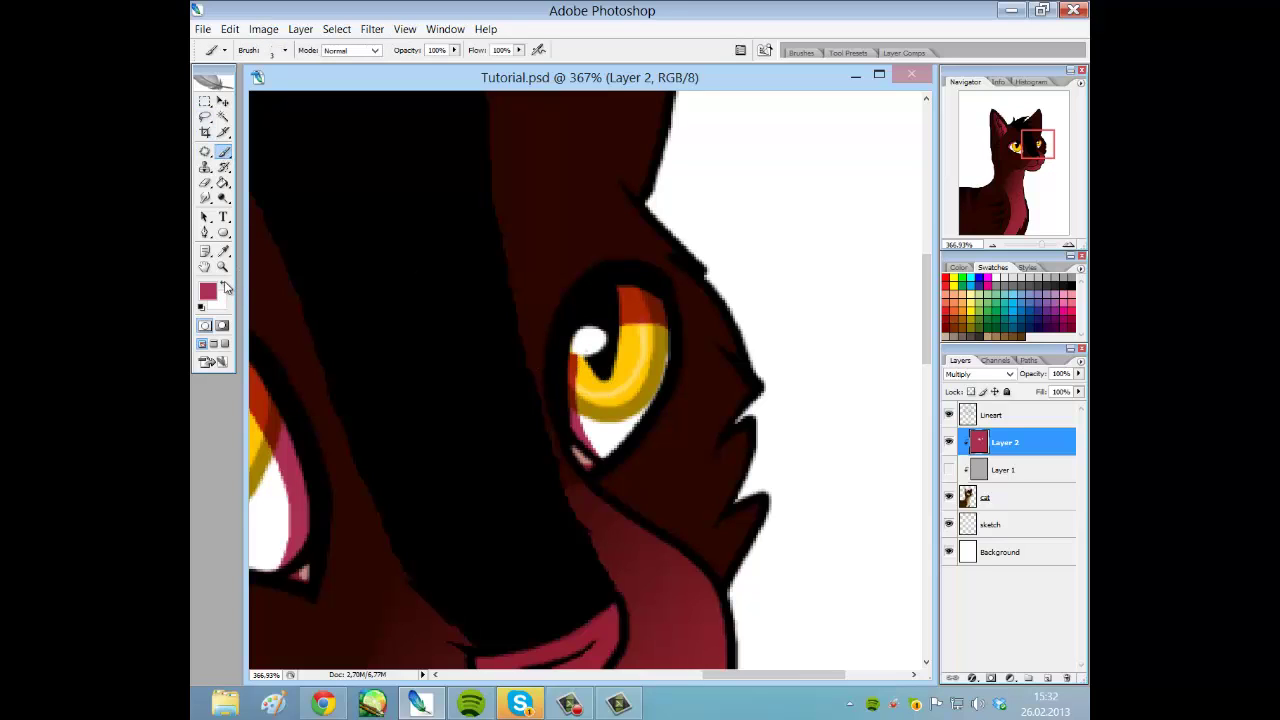
left_click_drag(568, 357, 569, 335)
Lasso a further strip of the smaller eye's upper iris on Layer 2 and delete its crimson.
left_click(205, 116)
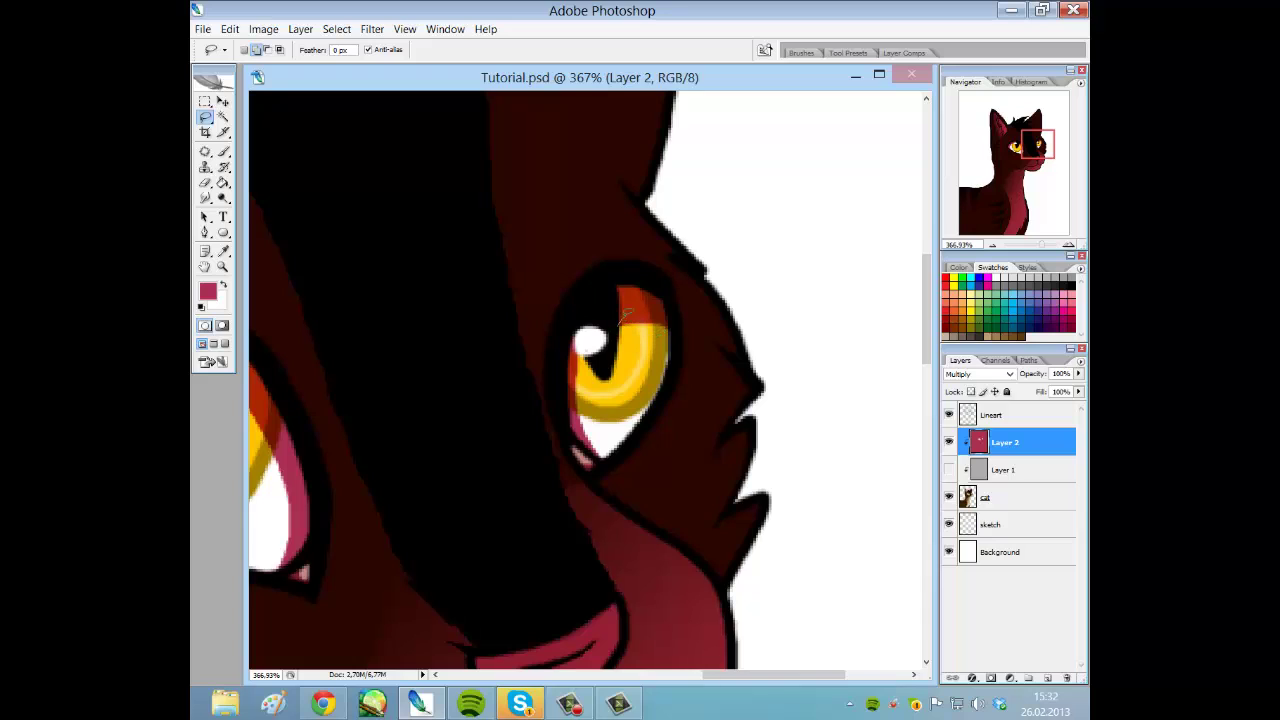
mouse_move(672, 330)
left_mouse_down()
mouse_move(619, 323)
mouse_move(634, 302)
left_mouse_up()
key("Delete")
key("ctrl+d")
left_click(223, 151)
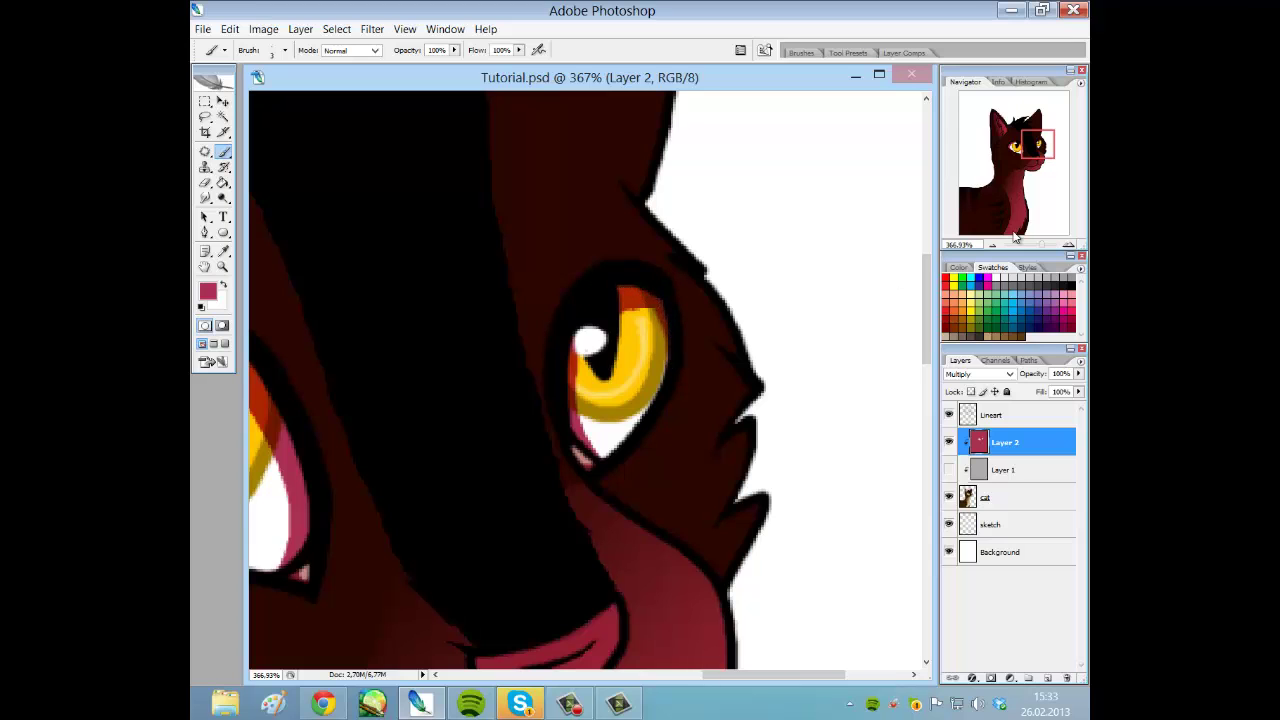
Lasso an oval on the near side of the muzzle between nose and mouth line on Layer 2 and delete its crimson.
left_click_drag(1046, 245, 1041, 248)
left_click_drag(1019, 147, 1033, 164)
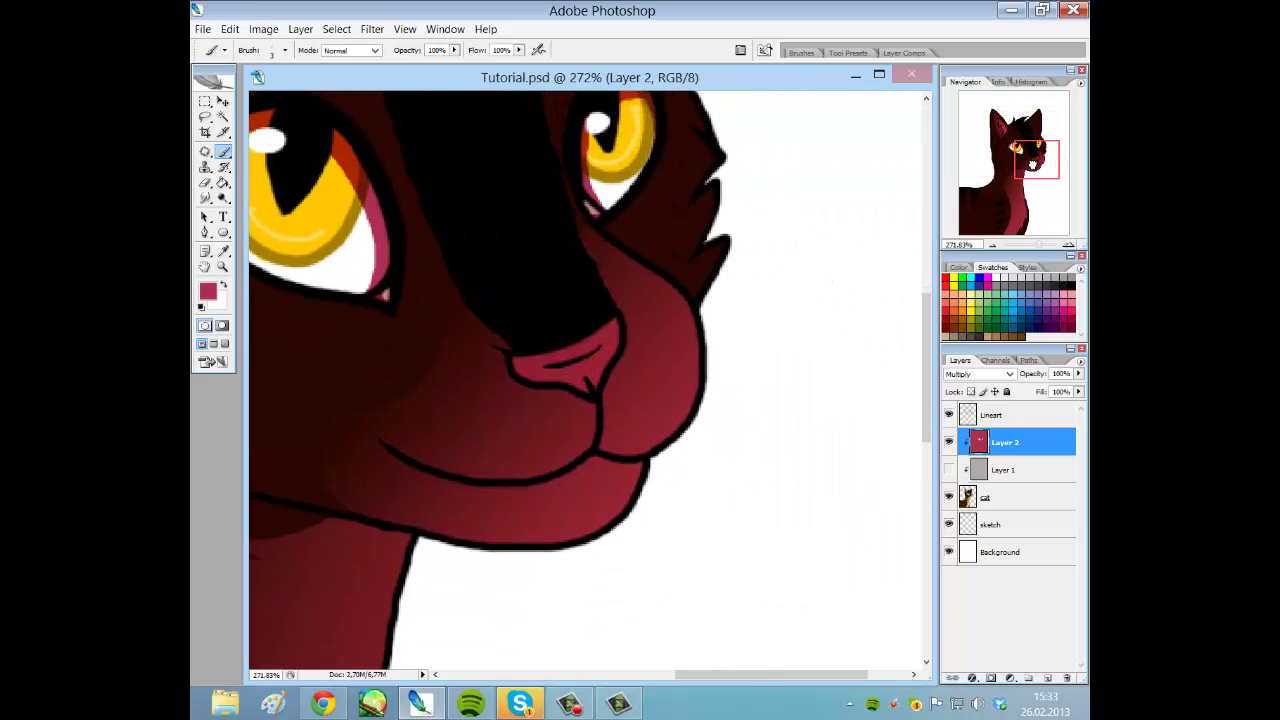
left_click(205, 116)
scroll(463, 391, "up", 1)
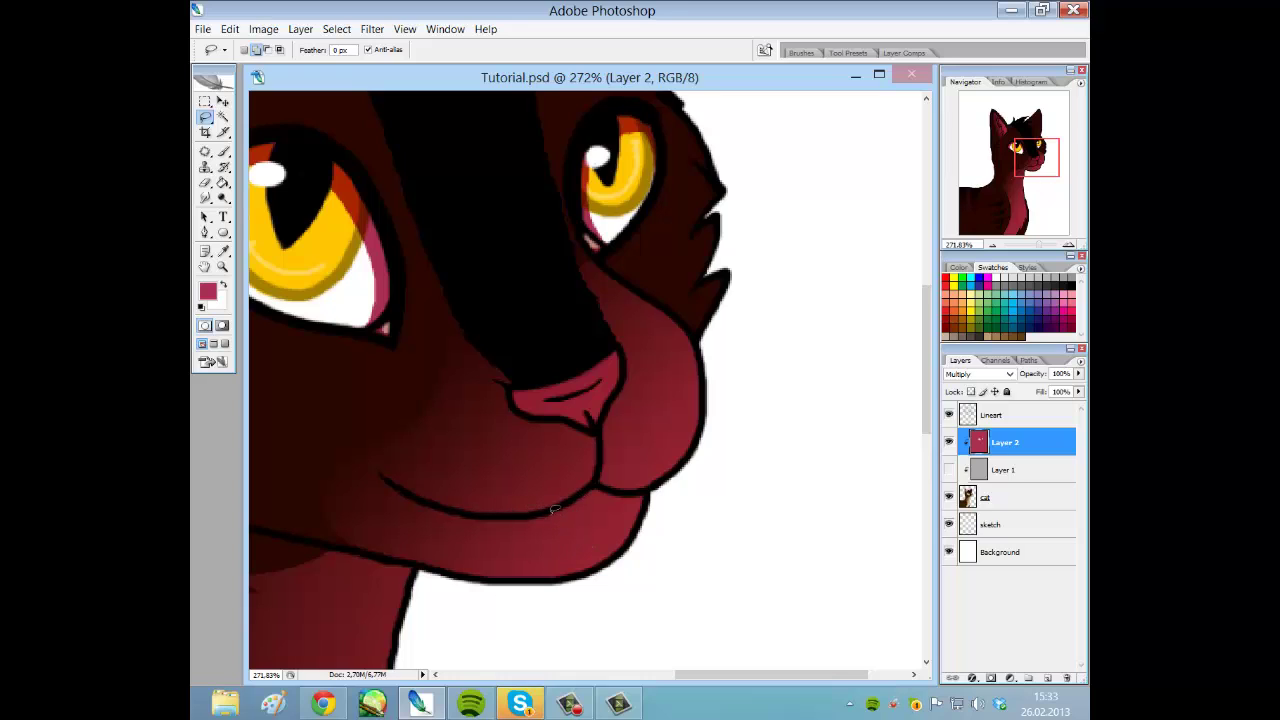
scroll(554, 510, "up", 3)
scroll(539, 545, "down", 2)
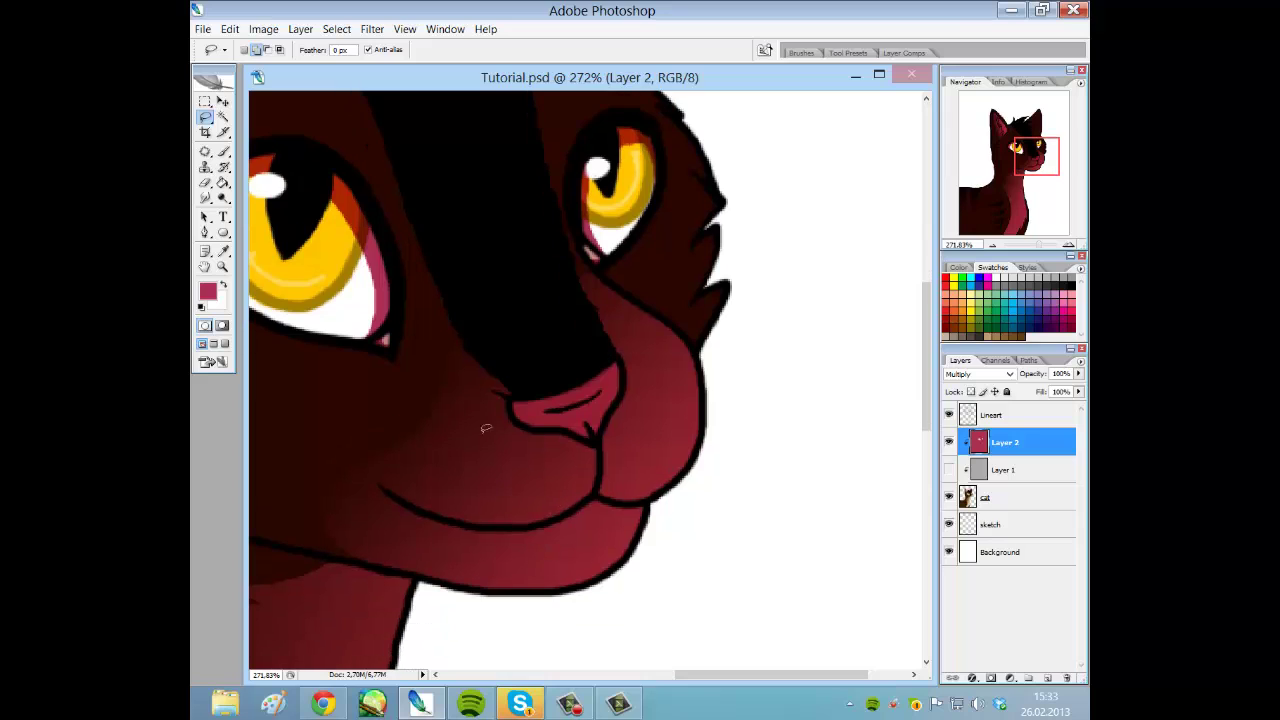
mouse_move(512, 413)
left_mouse_down()
mouse_move(478, 402)
mouse_move(418, 462)
mouse_move(440, 497)
mouse_move(530, 520)
mouse_move(577, 490)
mouse_move(583, 458)
mouse_move(563, 433)
mouse_move(511, 413)
left_mouse_up()
key("Delete")
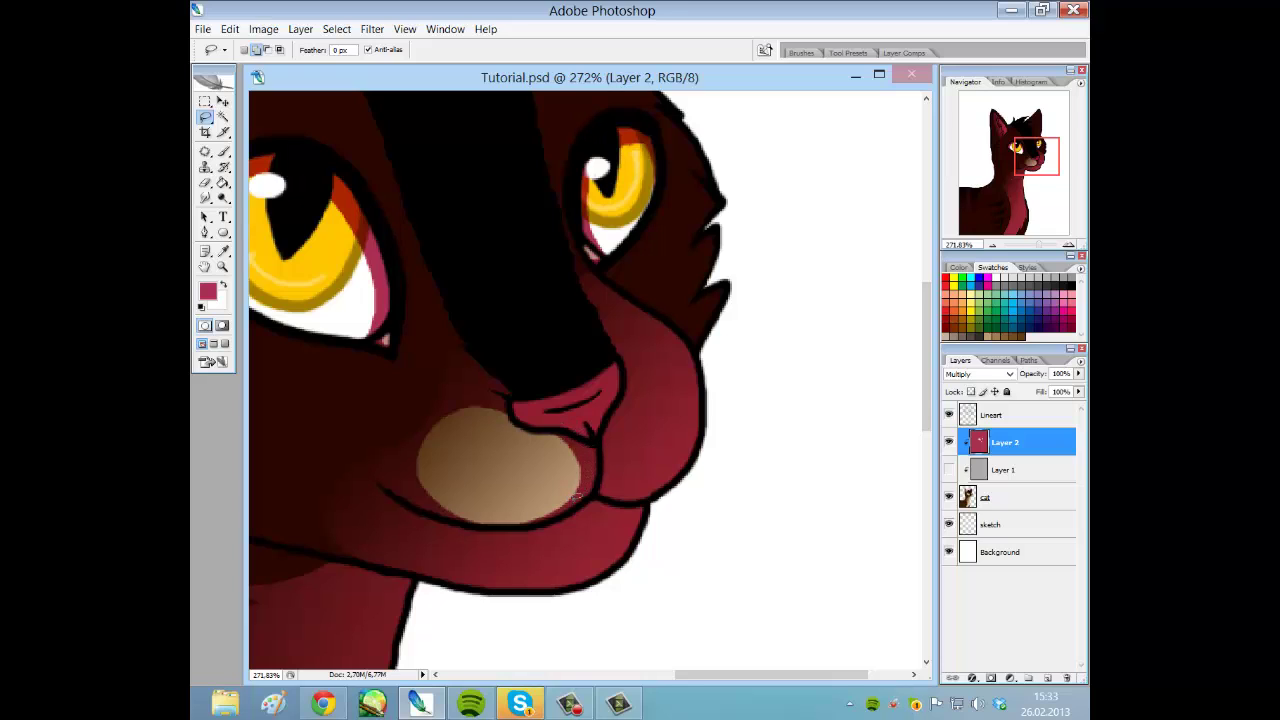
Extend the near muzzle cutout on Layer 2 towards the centre line below the nose.
mouse_move(551, 433)
left_mouse_down()
mouse_move(570, 439)
mouse_move(587, 479)
mouse_move(540, 514)
mouse_move(514, 512)
mouse_move(552, 436)
left_mouse_up()
key("Delete")
key("ctrl+d")
mouse_move(565, 494)
left_mouse_down()
mouse_move(548, 515)
mouse_move(515, 518)
mouse_move(491, 502)
mouse_move(516, 525)
mouse_move(540, 508)
left_mouse_up()
key("ctrl+d")
scroll(540, 386, "up", 1)
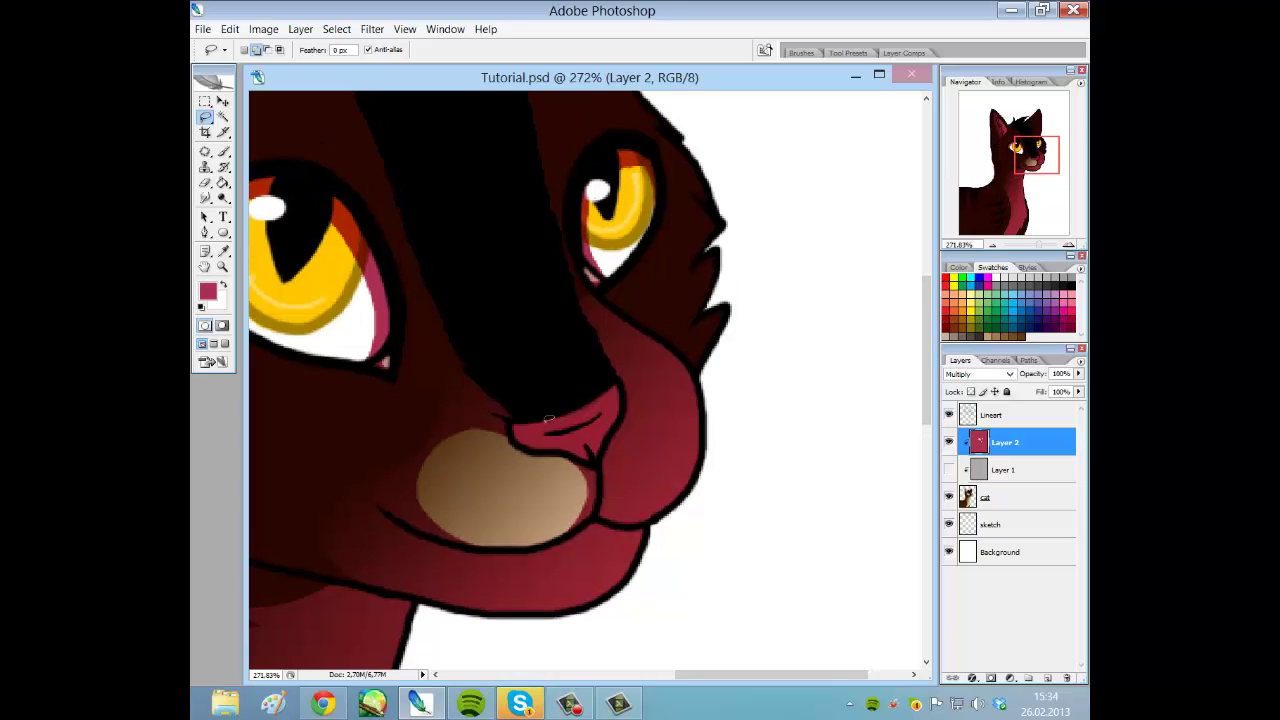
Lasso the upper strip of the nose and the area around its crease on Layer 2 and delete the crimson there.
left_click_drag(516, 427, 557, 425)
left_click_drag(619, 375, 508, 425)
key("Delete")
key("ctrl+d")
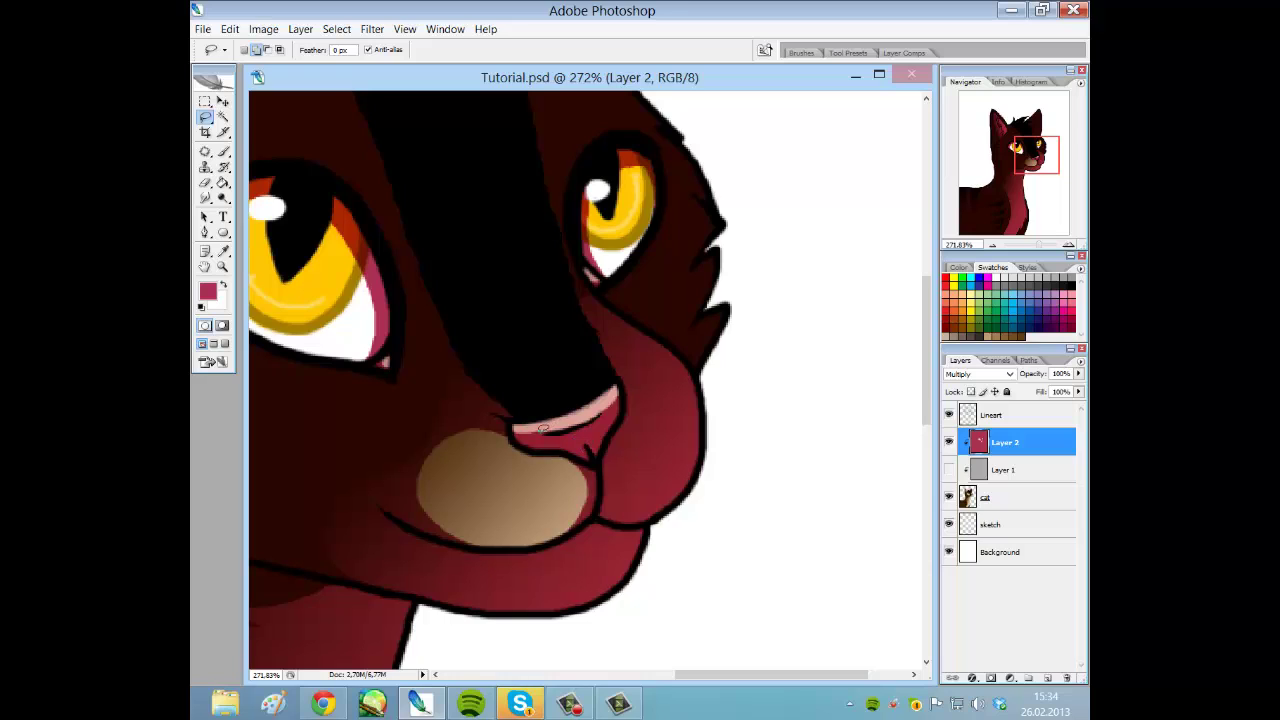
mouse_move(541, 428)
left_mouse_down()
mouse_move(606, 404)
mouse_move(545, 434)
left_mouse_up()
key("Delete")
key("ctrl+d")
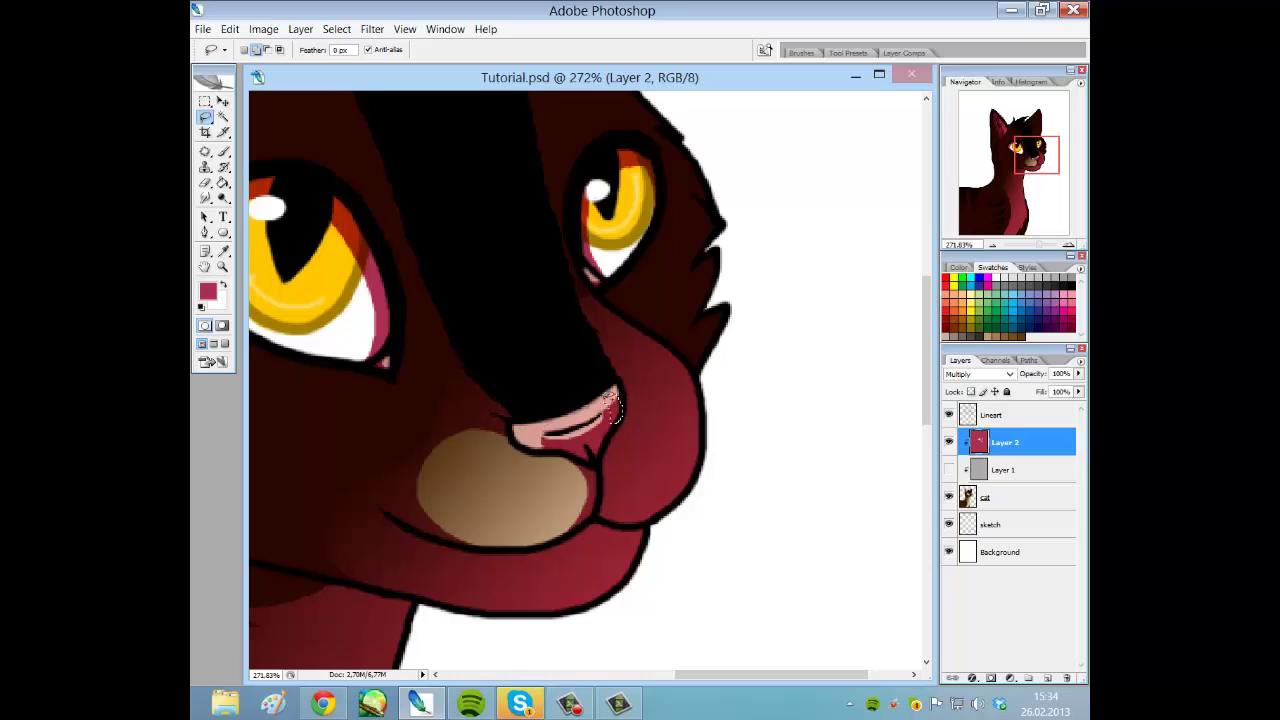
Refine the edges of the nose highlight on Layer 2 with small Brush and Eraser strokes.
scroll(610, 400, "down", 1)
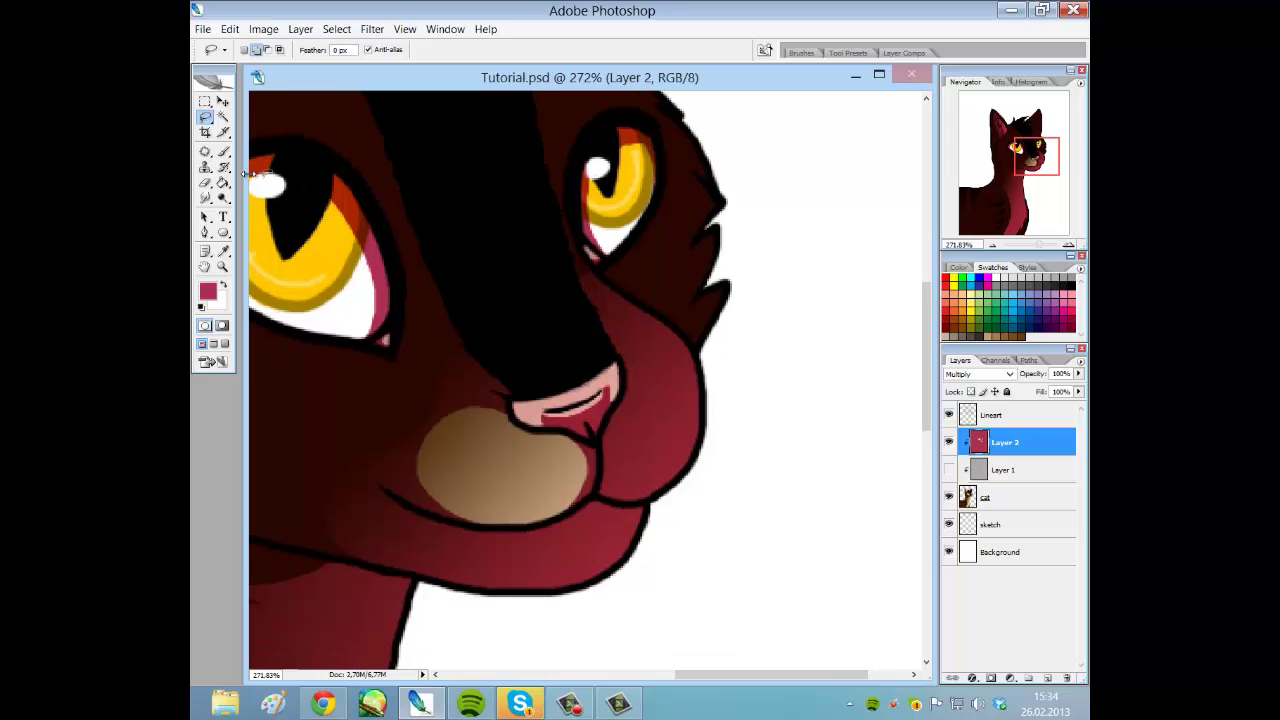
left_click(223, 151)
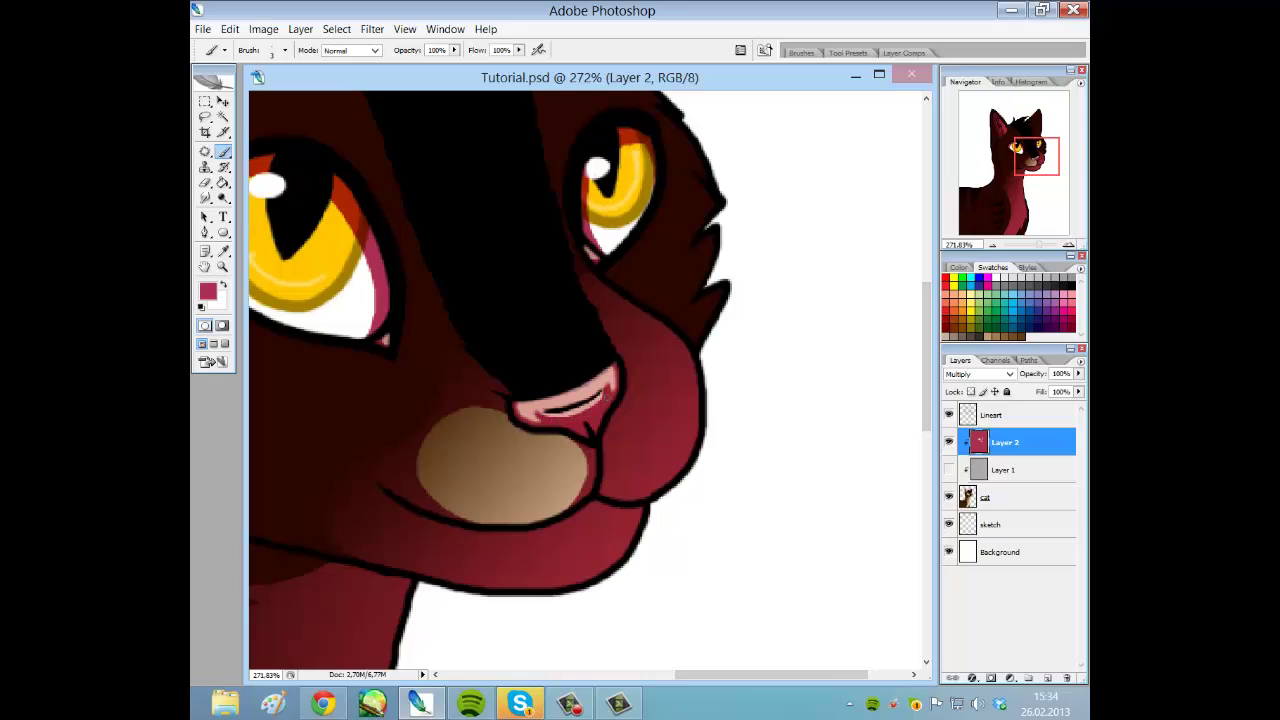
key("e")
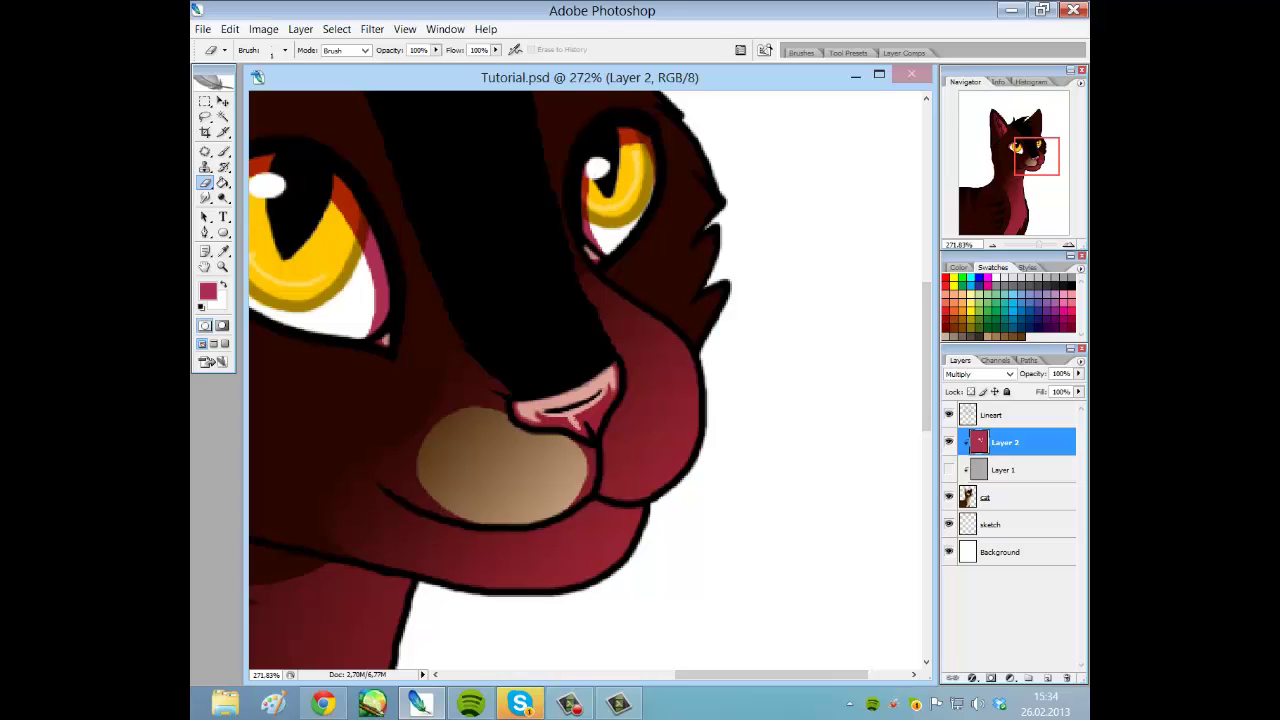
Lasso a rounded area on the far side of the muzzle beside the nose on Layer 2 and delete its crimson.
left_click(205, 116)
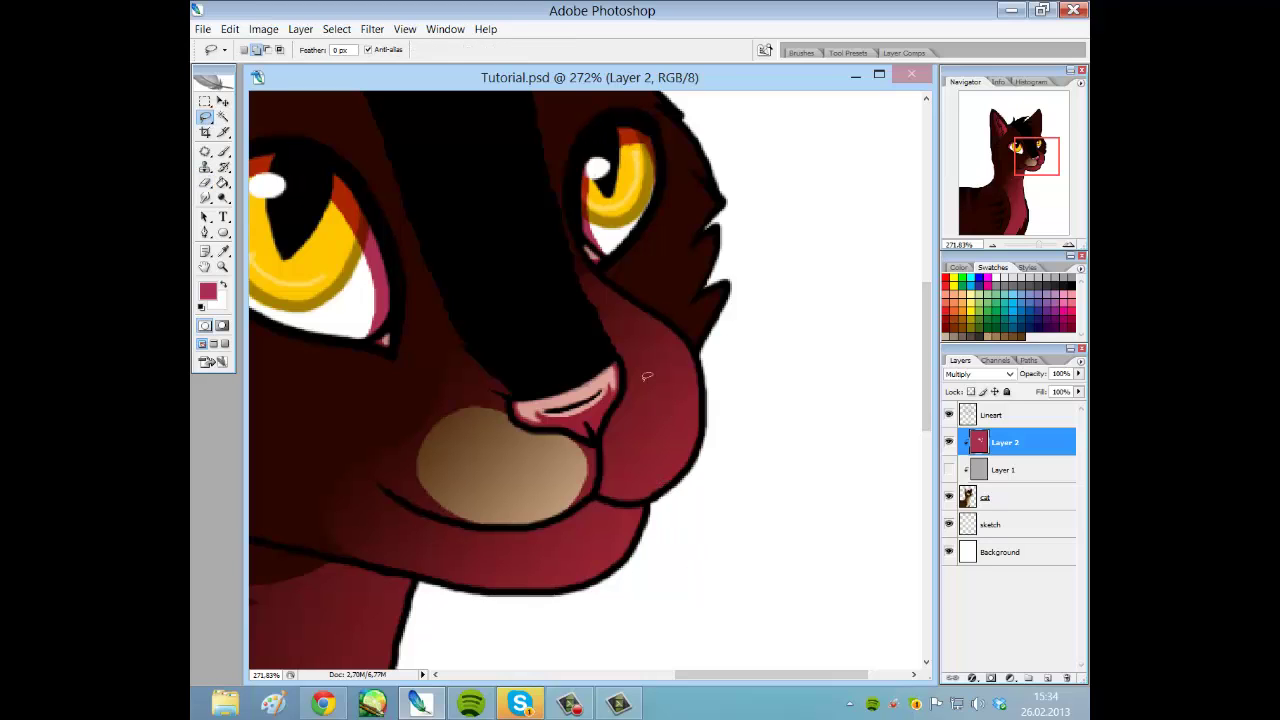
scroll(653, 390, "up", 1)
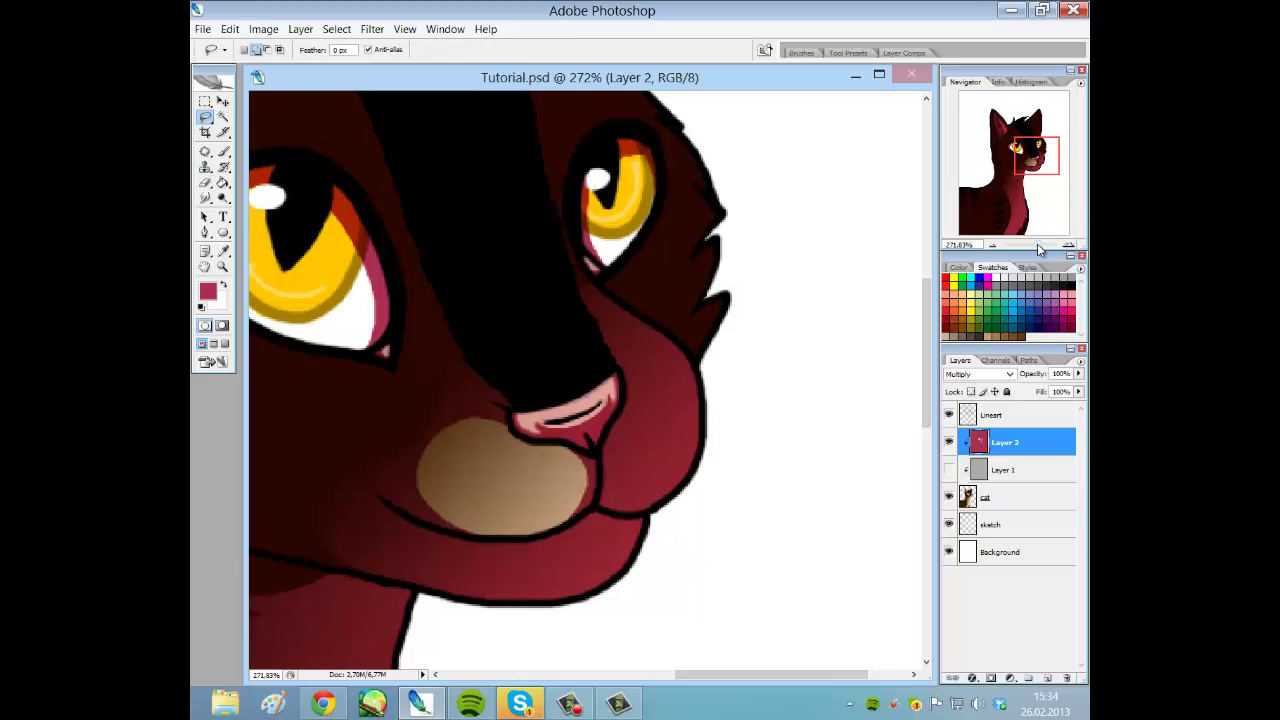
mouse_move(1043, 247)
left_mouse_down()
mouse_move(1028, 247)
mouse_move(1046, 247)
left_mouse_up()
left_click_drag(1012, 165, 1024, 170)
mouse_move(584, 389)
left_mouse_down()
mouse_move(598, 430)
mouse_move(643, 439)
mouse_move(691, 353)
mouse_move(680, 280)
mouse_move(617, 245)
mouse_move(581, 249)
mouse_move(573, 266)
mouse_move(600, 324)
mouse_move(589, 386)
left_mouse_up()
key("Delete")
key("ctrl+d")
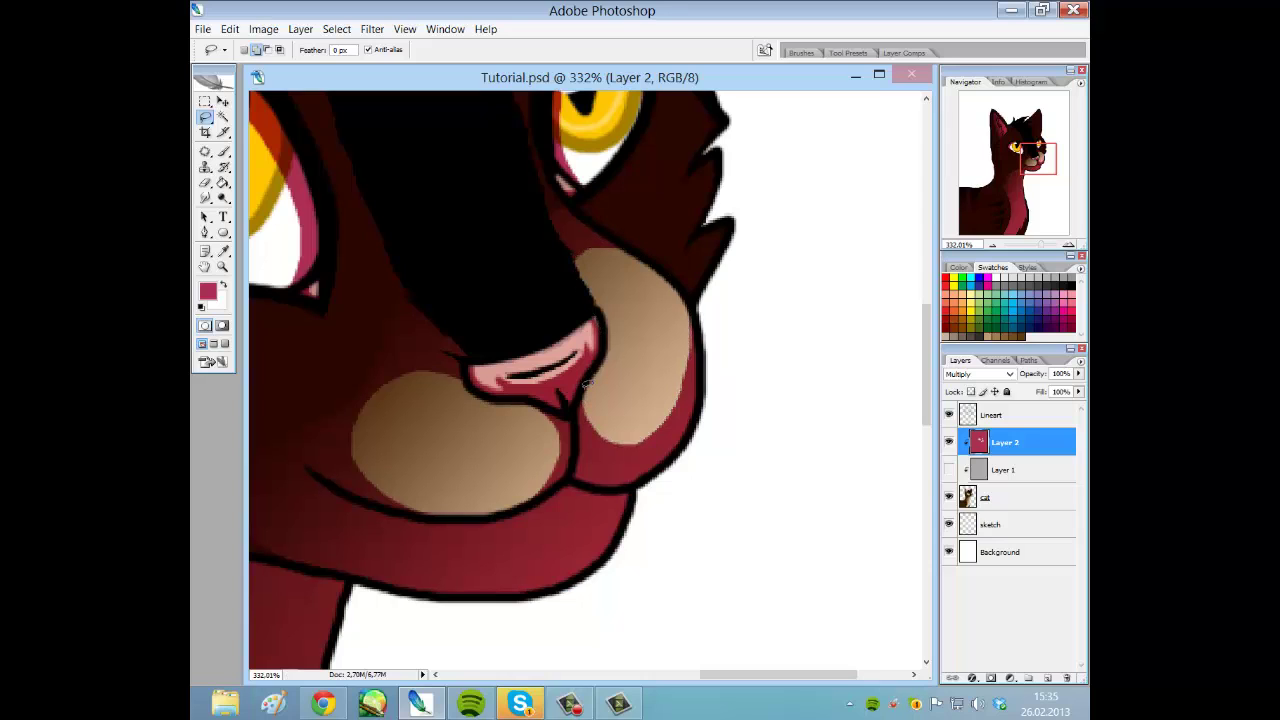
Extend the far muzzle cutout on Layer 2 to the outer outline and further down towards the mouth.
mouse_move(620, 403)
left_mouse_down()
mouse_move(666, 436)
mouse_move(701, 345)
mouse_move(635, 345)
mouse_move(622, 405)
left_mouse_up()
key("Delete")
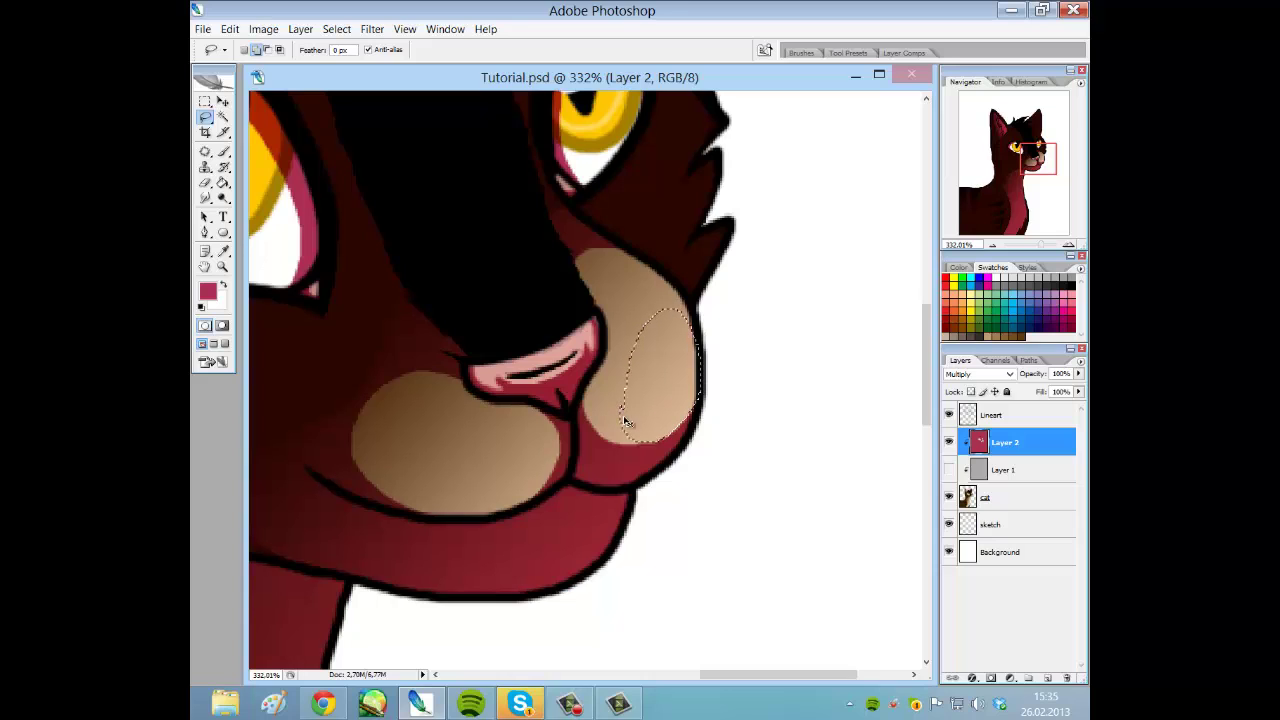
key("ctrl+d")
scroll(485, 340, "up", 3)
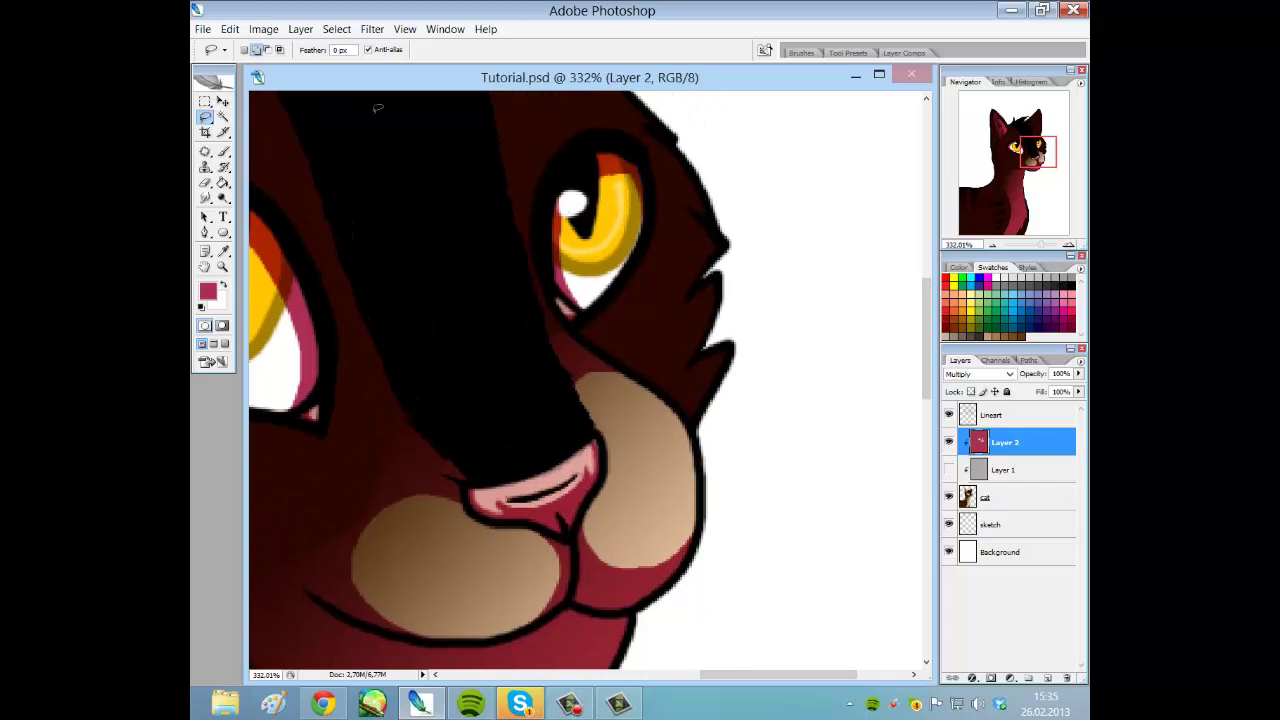
scroll(507, 444, "down", 3)
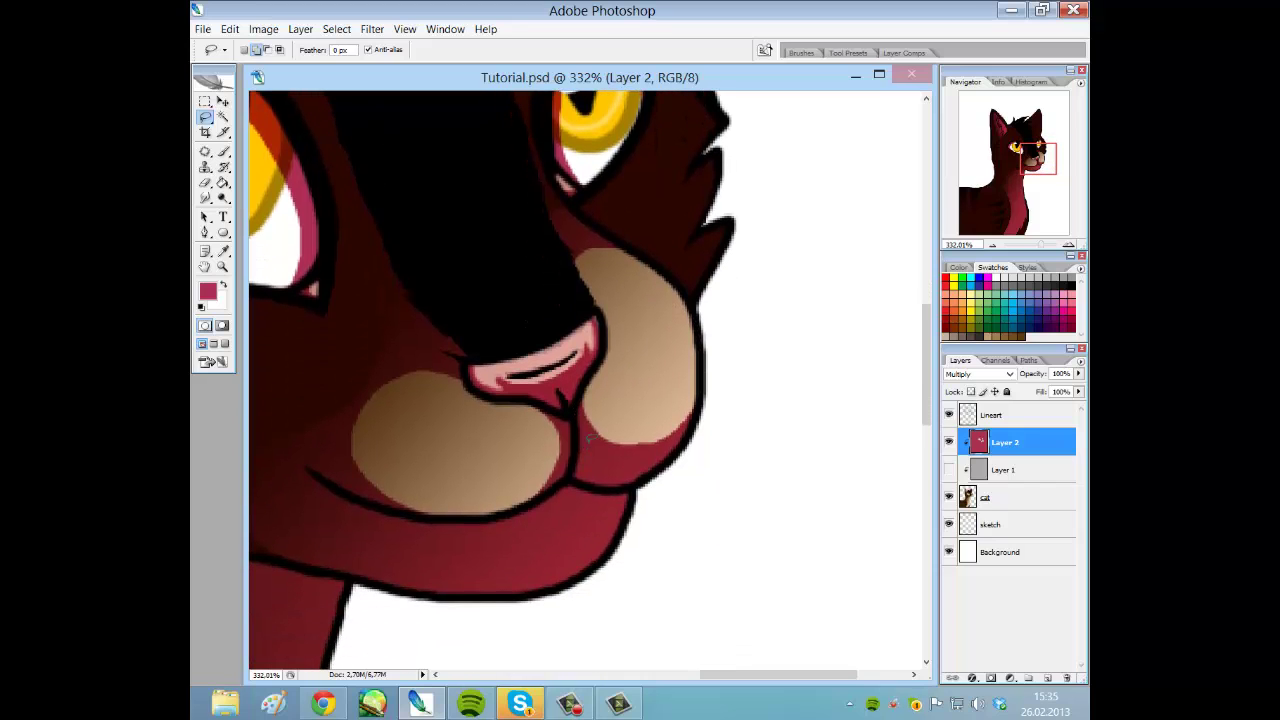
mouse_move(636, 459)
left_mouse_down()
mouse_move(666, 436)
mouse_move(677, 391)
mouse_move(656, 368)
mouse_move(592, 398)
left_mouse_up()
key("ctrl+d")
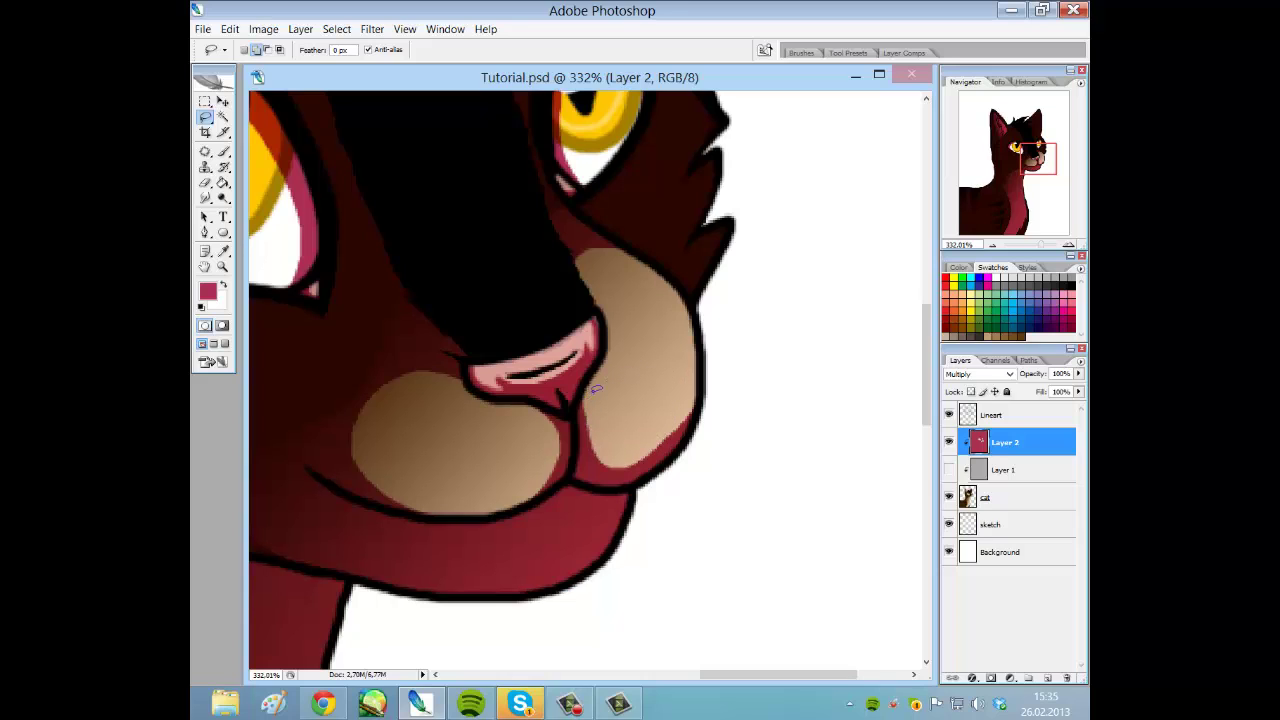
left_click_drag(686, 408, 598, 446)
key("ctrl+d")
Try to lasso an oval on the black forehead stripe between the eyes on Layer 2 and delete its crimson.
scroll(509, 357, "up", 3)
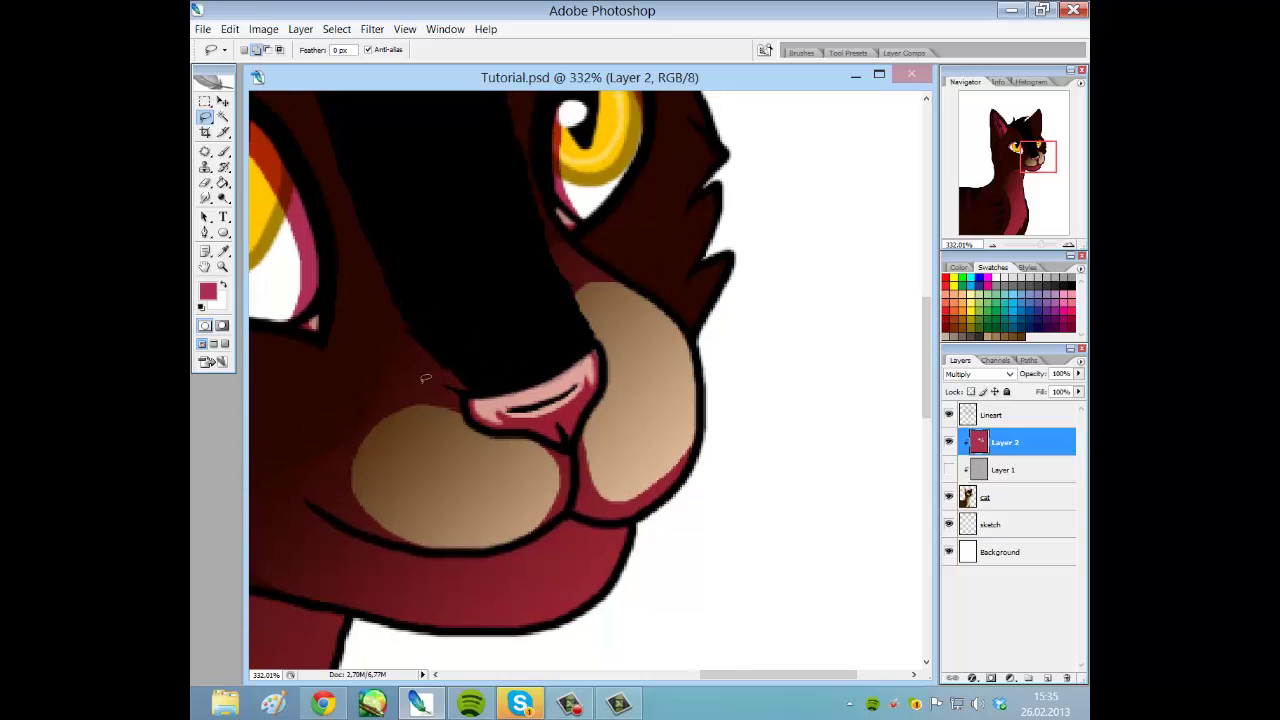
left_click_drag(1024, 166, 1016, 132)
mouse_move(541, 315)
left_mouse_down()
mouse_move(651, 523)
mouse_move(574, 314)
mouse_move(520, 323)
left_mouse_up()
key("Delete")
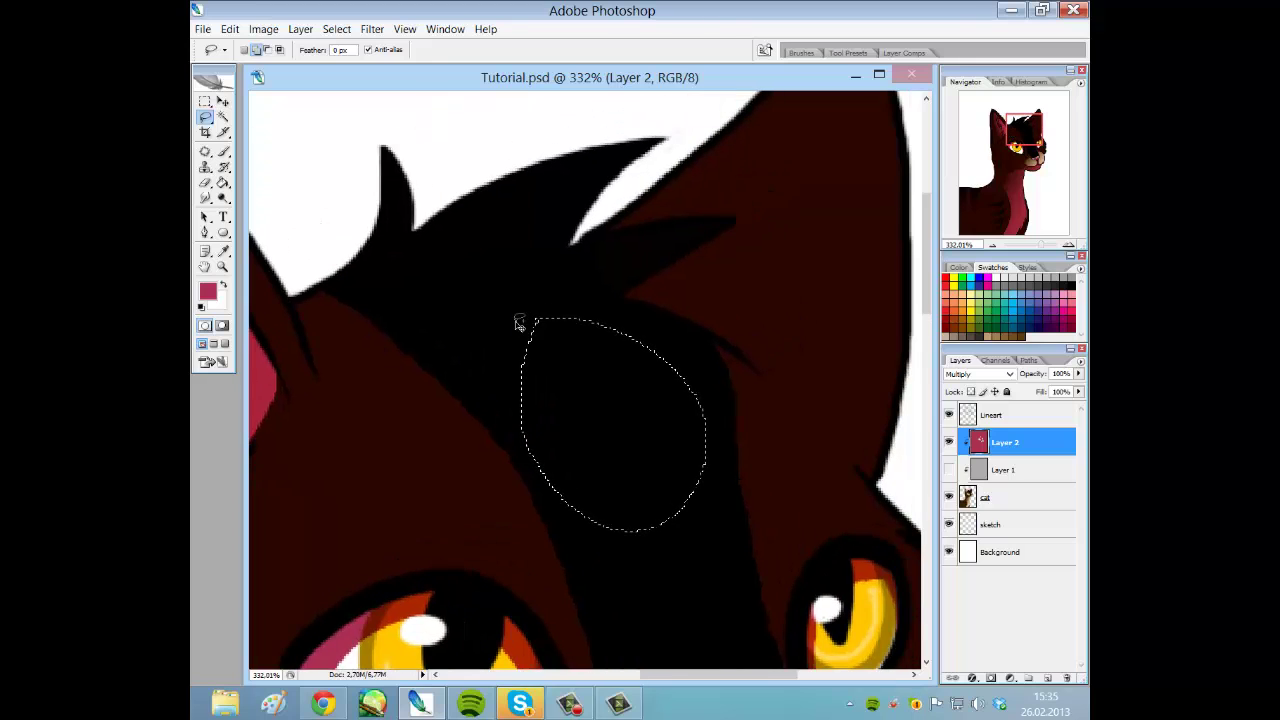
key("ctrl+d")
scroll(576, 373, "down", 1)
scroll(575, 373, "down", 1)
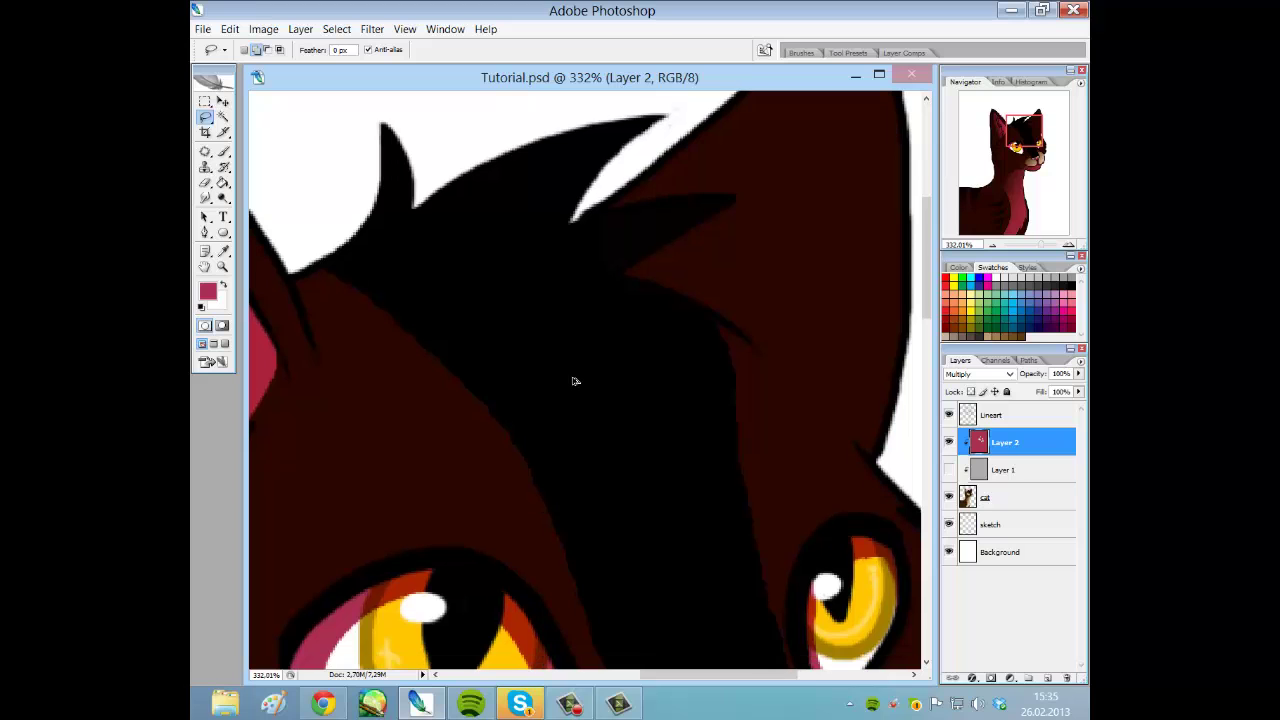
key("ctrl+alt+z")
key("ctrl+alt+z")
key("ctrl+alt+z")
left_click_drag(1028, 140, 1036, 166)
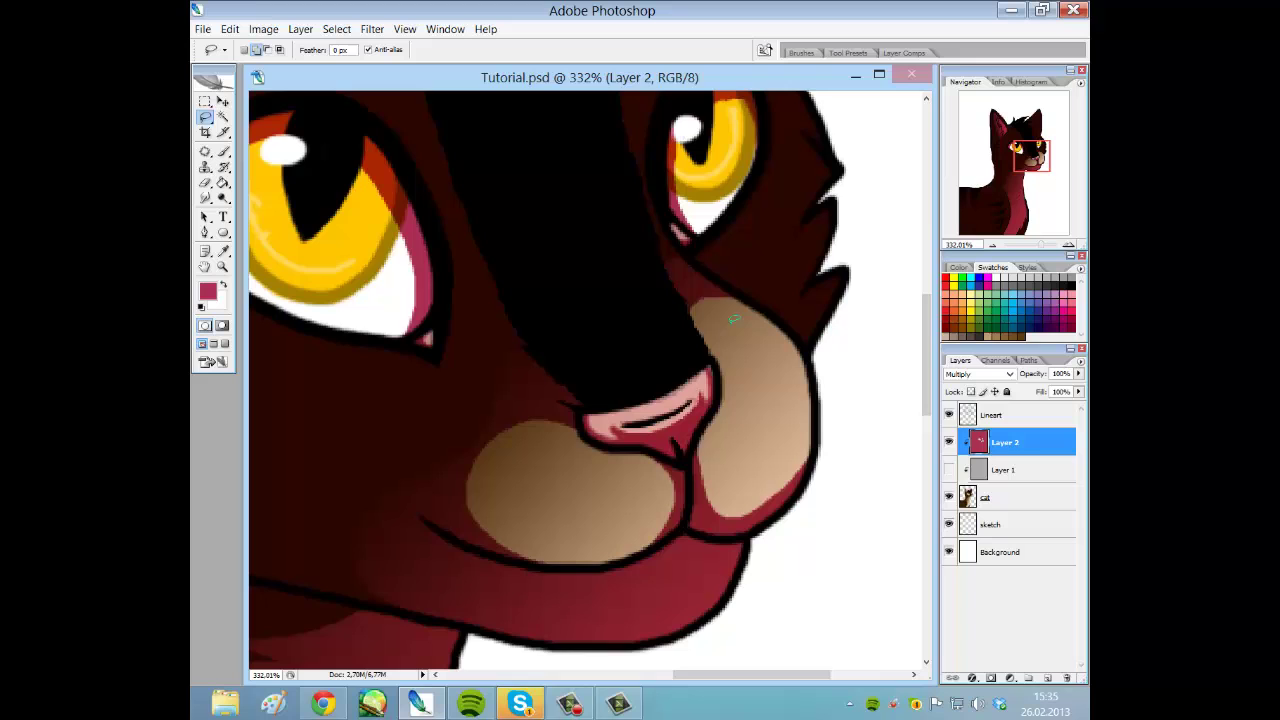
scroll(667, 320, "up", 1)
scroll(666, 319, "down", 5)
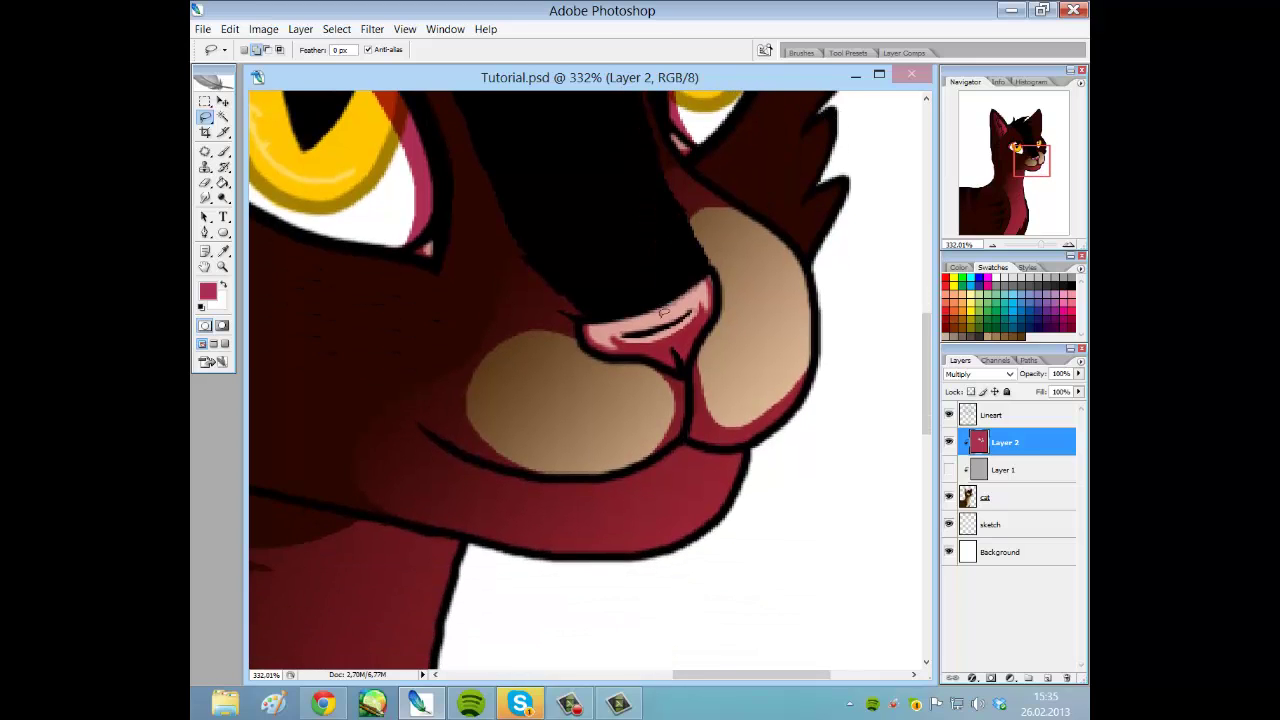
Lasso a small area on the near side of the nose bridge on Layer 2 and delete its crimson.
scroll(662, 313, "up", 3)
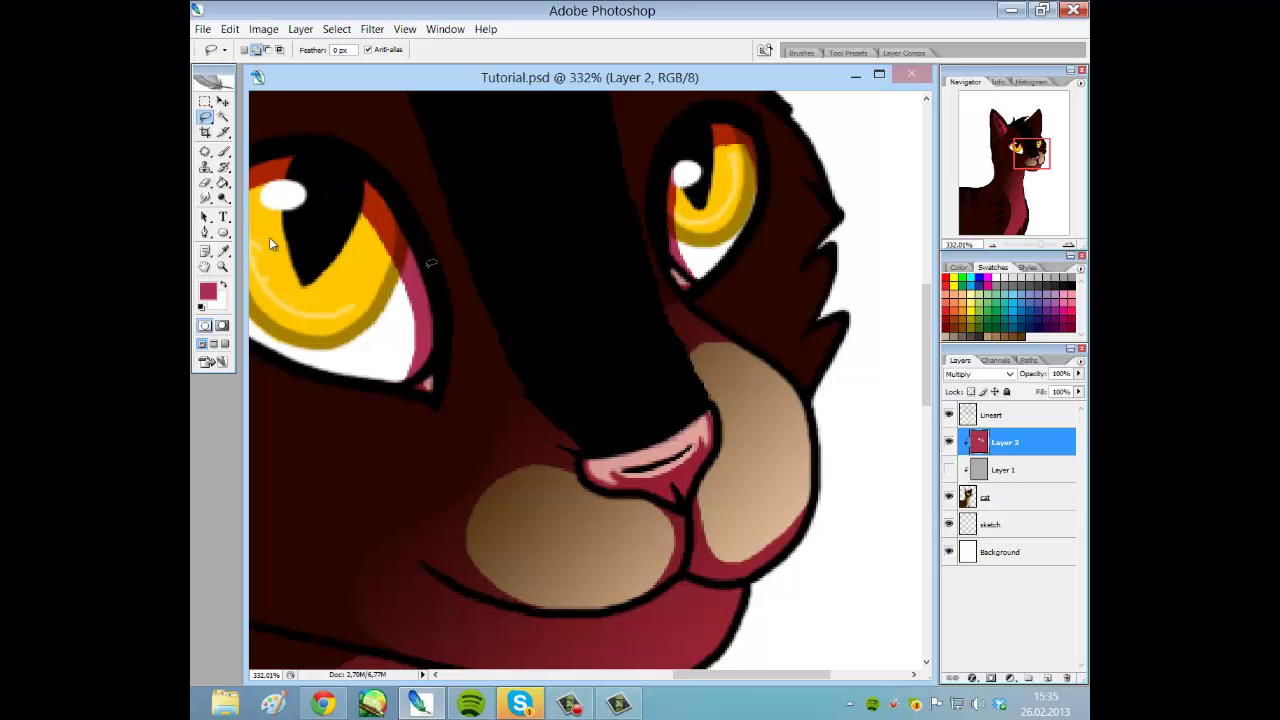
left_click(223, 151)
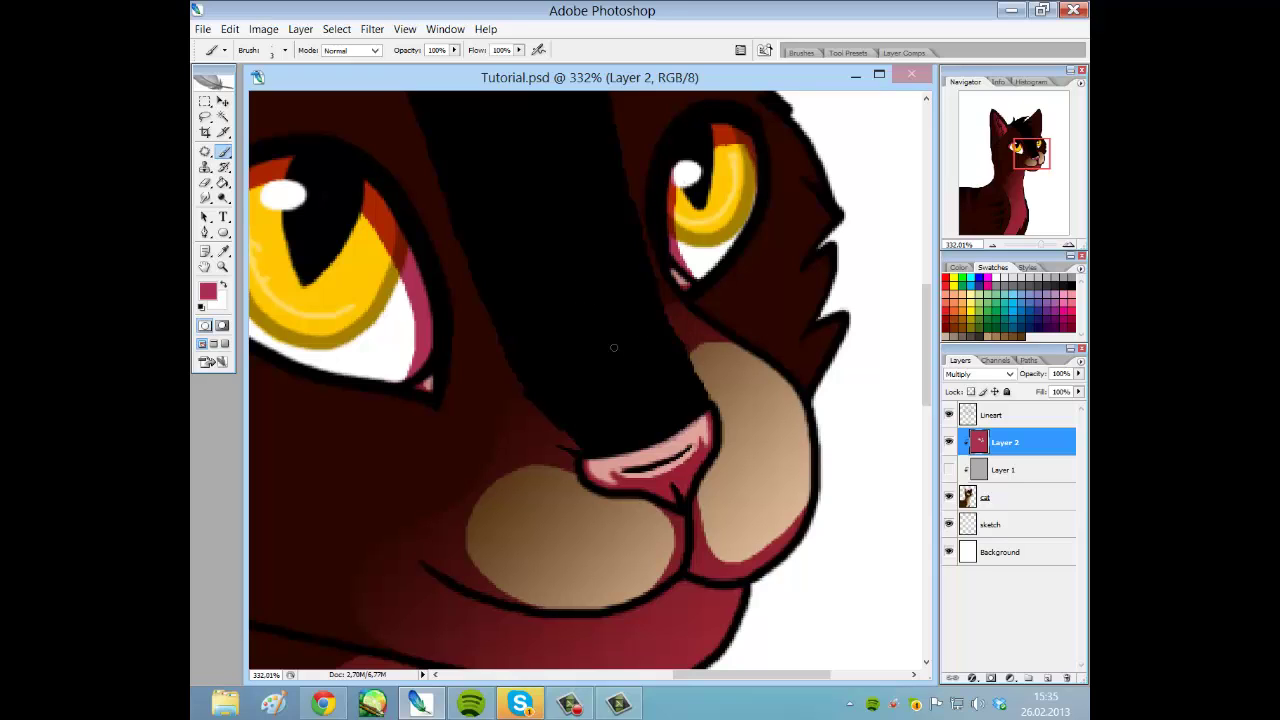
left_click(205, 117)
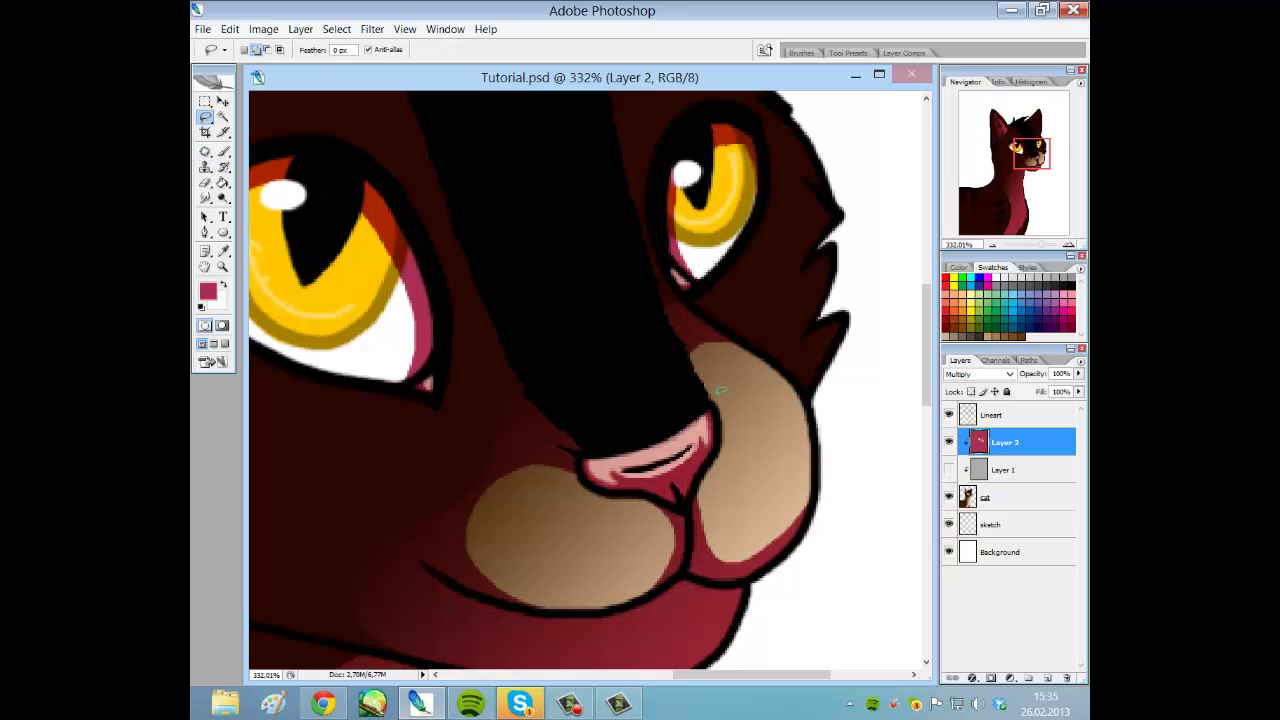
mouse_move(708, 392)
left_mouse_down()
mouse_move(662, 318)
mouse_move(596, 287)
mouse_move(559, 292)
mouse_move(530, 365)
mouse_move(548, 435)
mouse_move(601, 451)
mouse_move(714, 401)
left_mouse_up()
key("Delete")
key("ctrl+d")
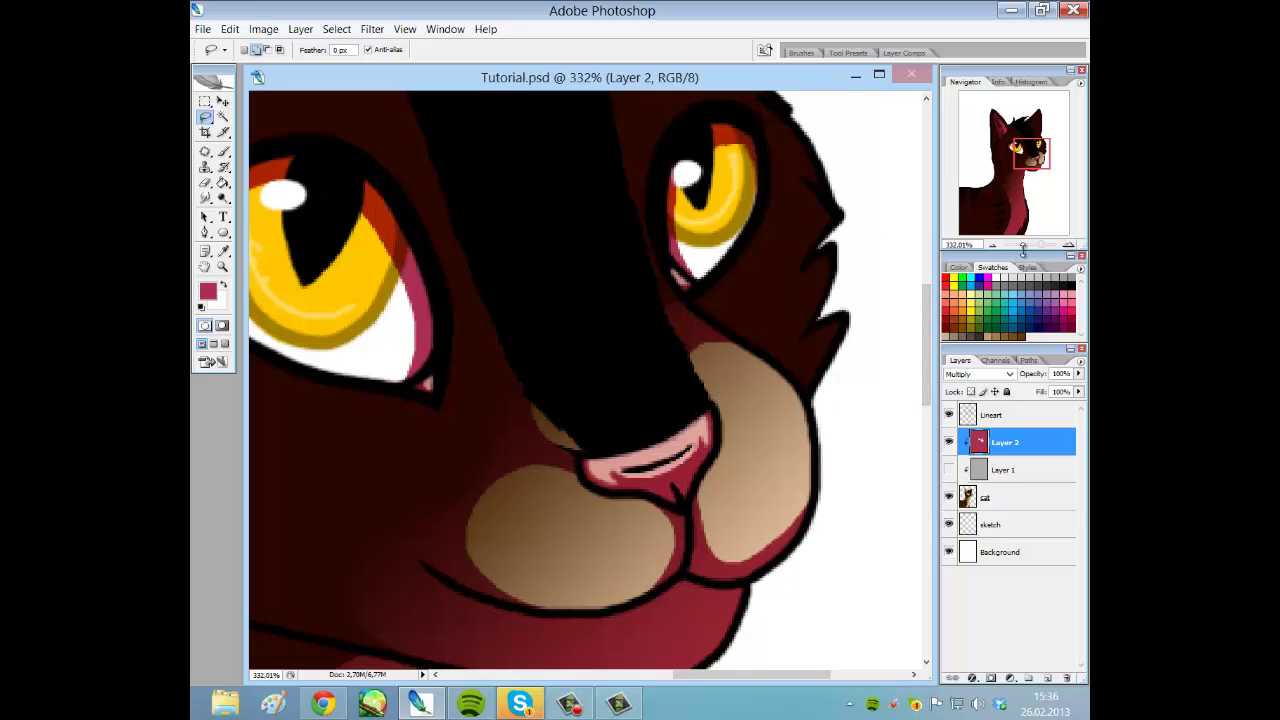
left_click_drag(1046, 248, 1036, 248)
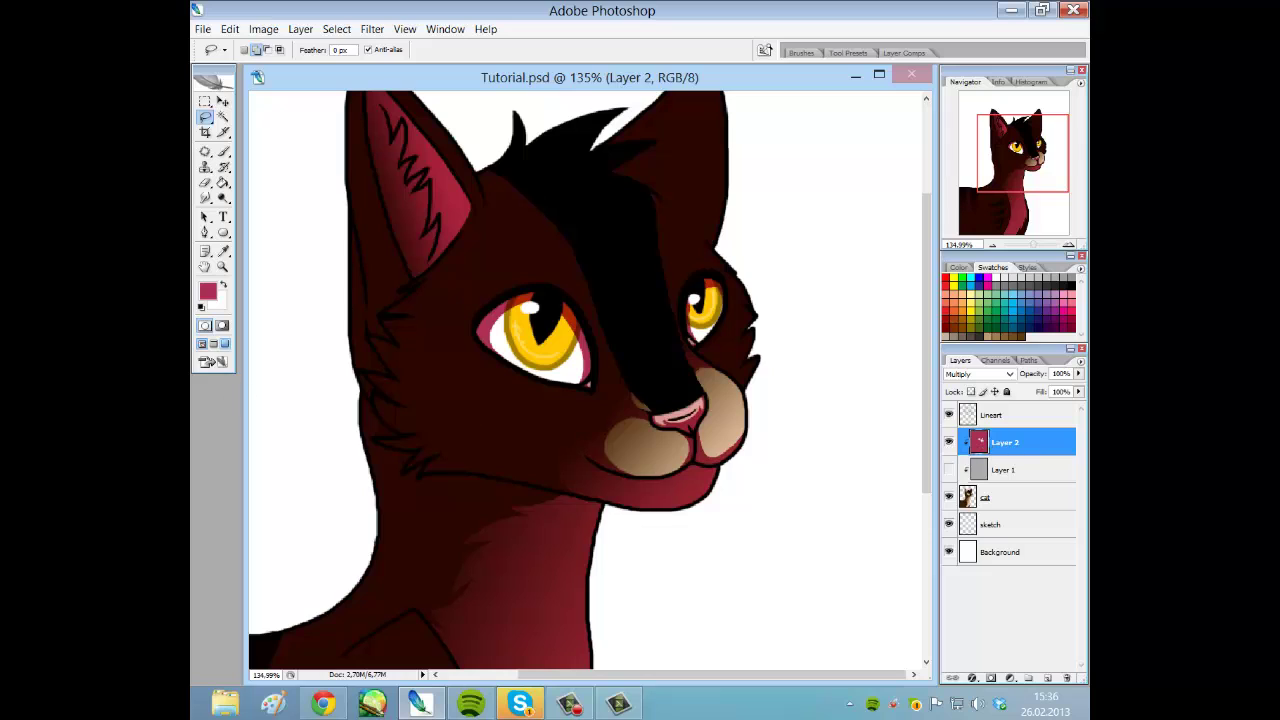
scroll(605, 340, "up", 2)
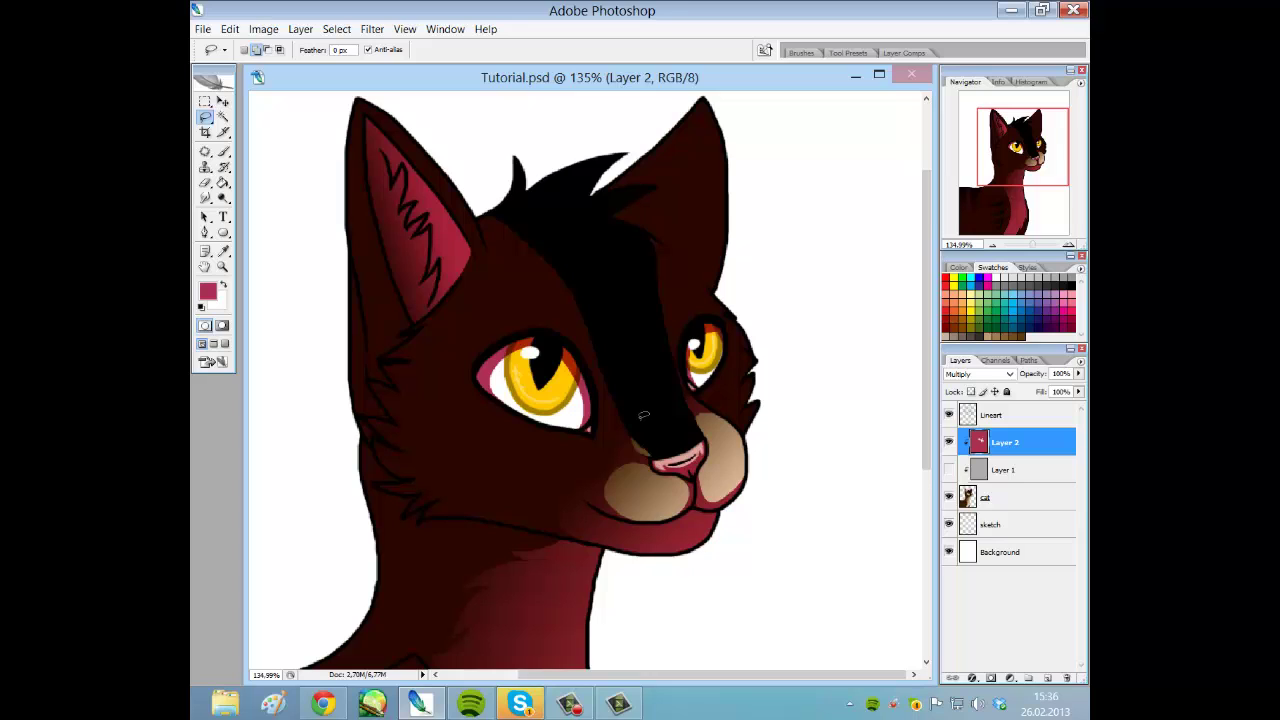
scroll(644, 416, "down", 2)
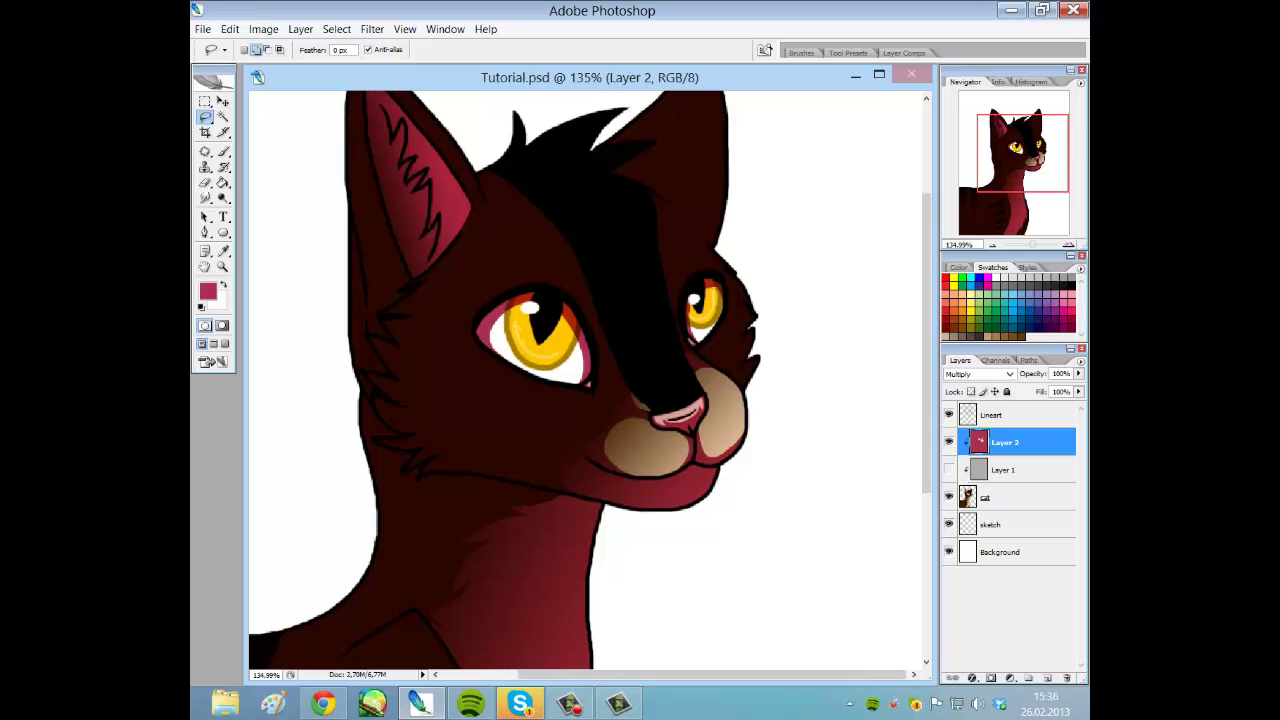
left_click_drag(1036, 246, 1038, 246)
left_click_drag(1017, 167, 1019, 158)
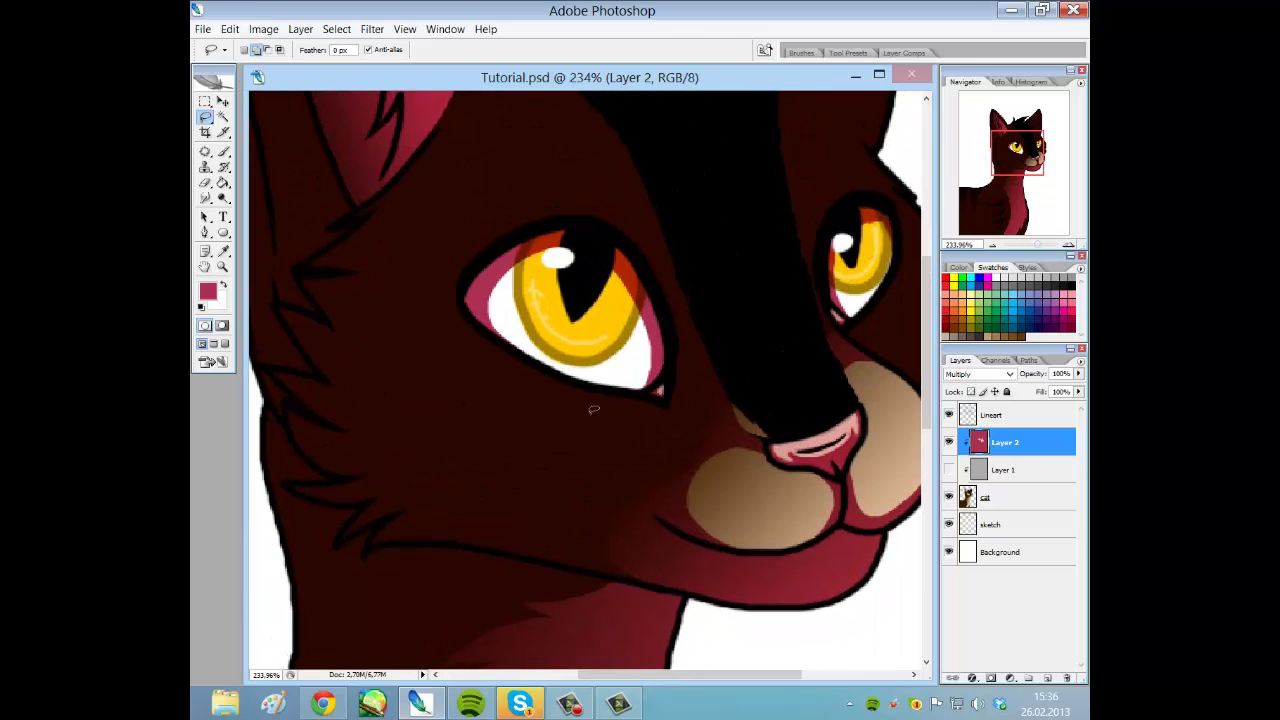
mouse_move(394, 237)
left_mouse_down()
mouse_move(393, 418)
mouse_move(509, 506)
left_mouse_up()
mouse_move(620, 427)
left_mouse_down()
mouse_move(488, 351)
mouse_move(442, 293)
mouse_move(408, 200)
mouse_move(393, 240)
left_mouse_up()
key("ctrl+d")
mouse_move(462, 335)
left_mouse_down()
mouse_move(598, 391)
mouse_move(619, 407)
mouse_move(619, 438)
mouse_move(586, 466)
mouse_move(521, 458)
mouse_move(469, 413)
mouse_move(462, 332)
left_mouse_up()
mouse_move(351, 345)
left_mouse_down()
mouse_move(380, 428)
mouse_move(494, 517)
mouse_move(394, 444)
mouse_move(360, 285)
mouse_move(400, 192)
mouse_move(460, 482)
mouse_move(541, 558)
left_mouse_up()
key("ctrl+z")
key("ctrl+d")
Lasso a curved area directly beneath the near eye on Layer 2 and delete its crimson.
mouse_move(462, 321)
left_mouse_down()
mouse_move(446, 373)
mouse_move(478, 409)
mouse_move(588, 437)
mouse_move(631, 423)
mouse_move(634, 397)
mouse_move(616, 383)
mouse_move(539, 361)
mouse_move(479, 317)
left_mouse_up()
key("alt+BackSpace")
key("ctrl+d")
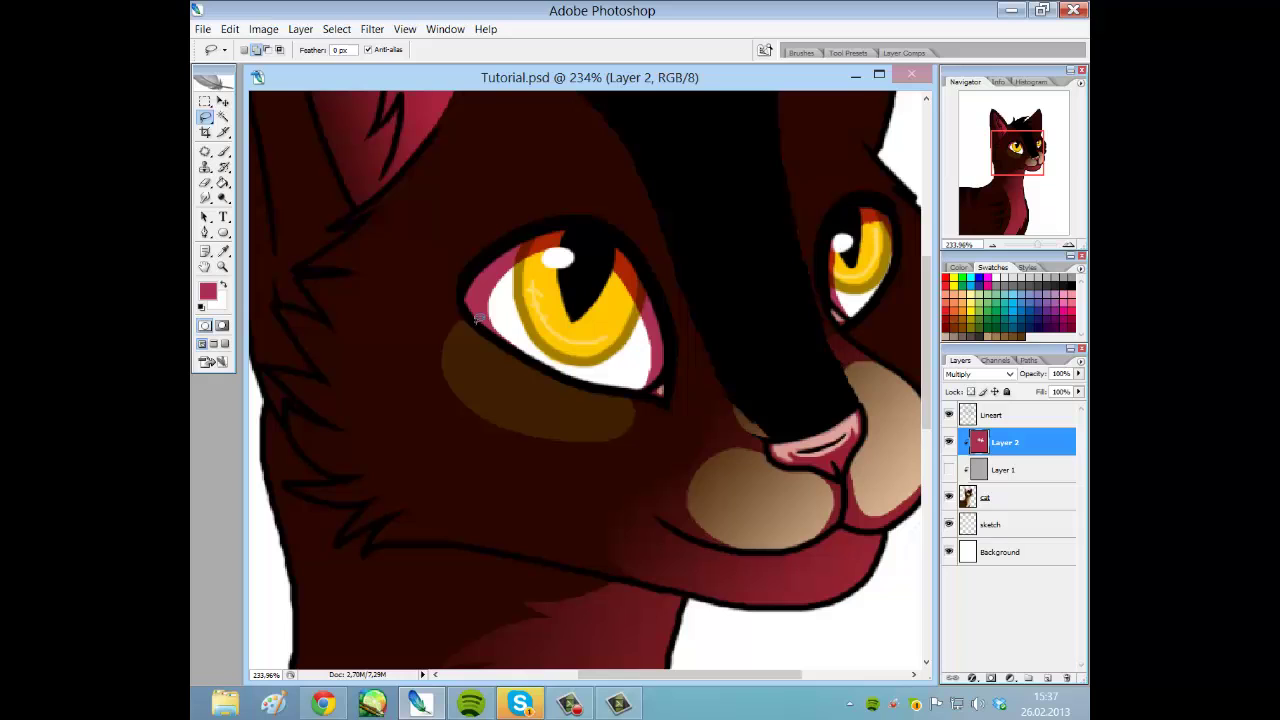
scroll(498, 376, "up", 2)
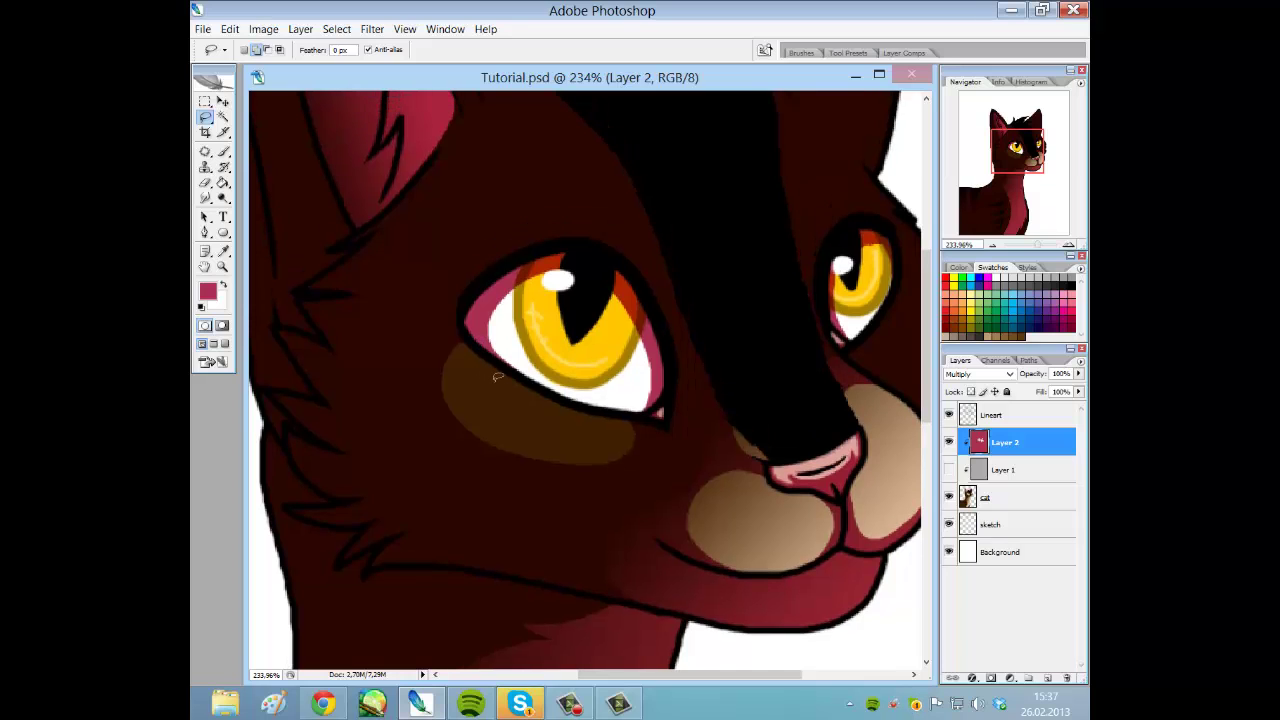
mouse_move(466, 313)
left_mouse_down()
mouse_move(486, 288)
mouse_move(466, 314)
left_mouse_up()
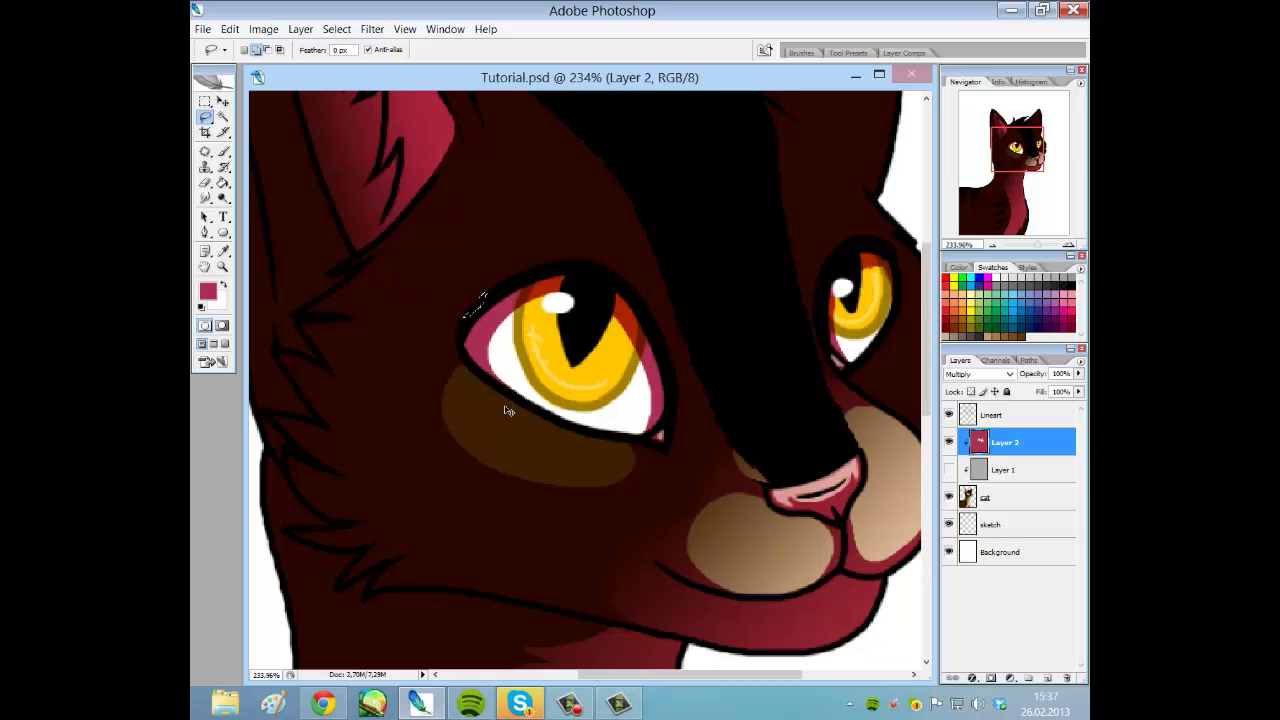
scroll(449, 418, "down", 3)
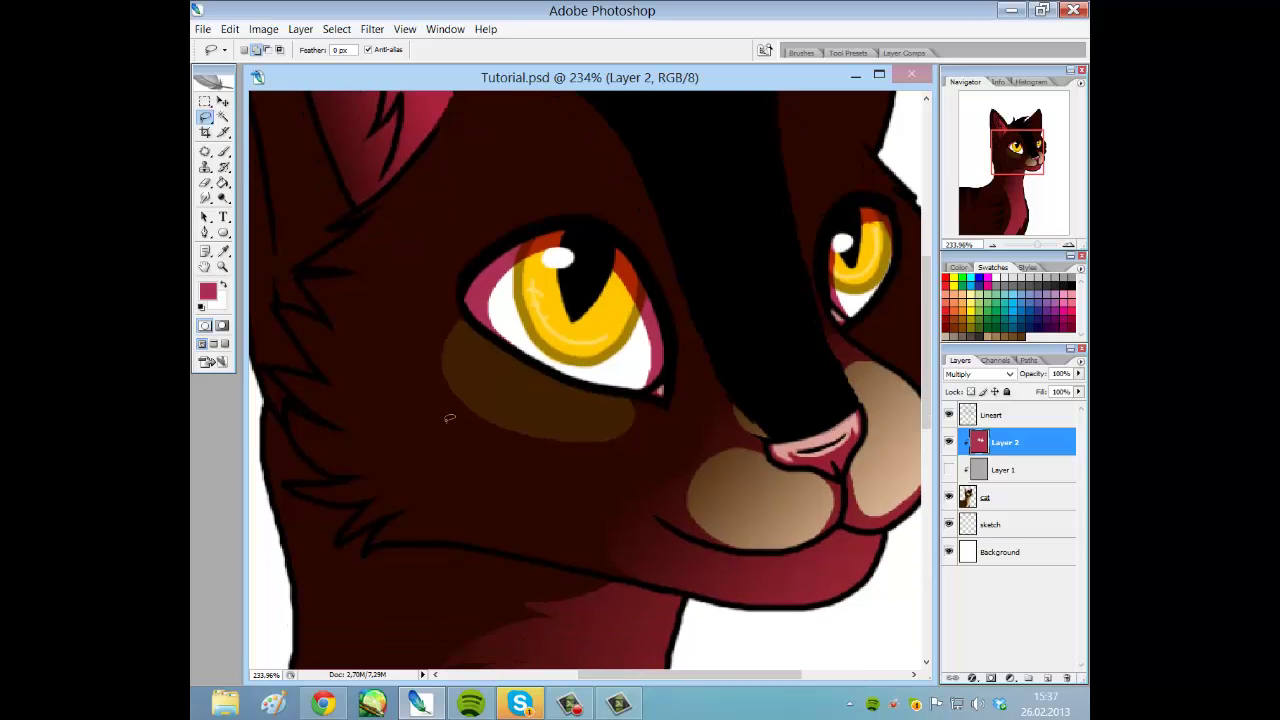
scroll(449, 418, "down", 1)
scroll(465, 396, "up", 4)
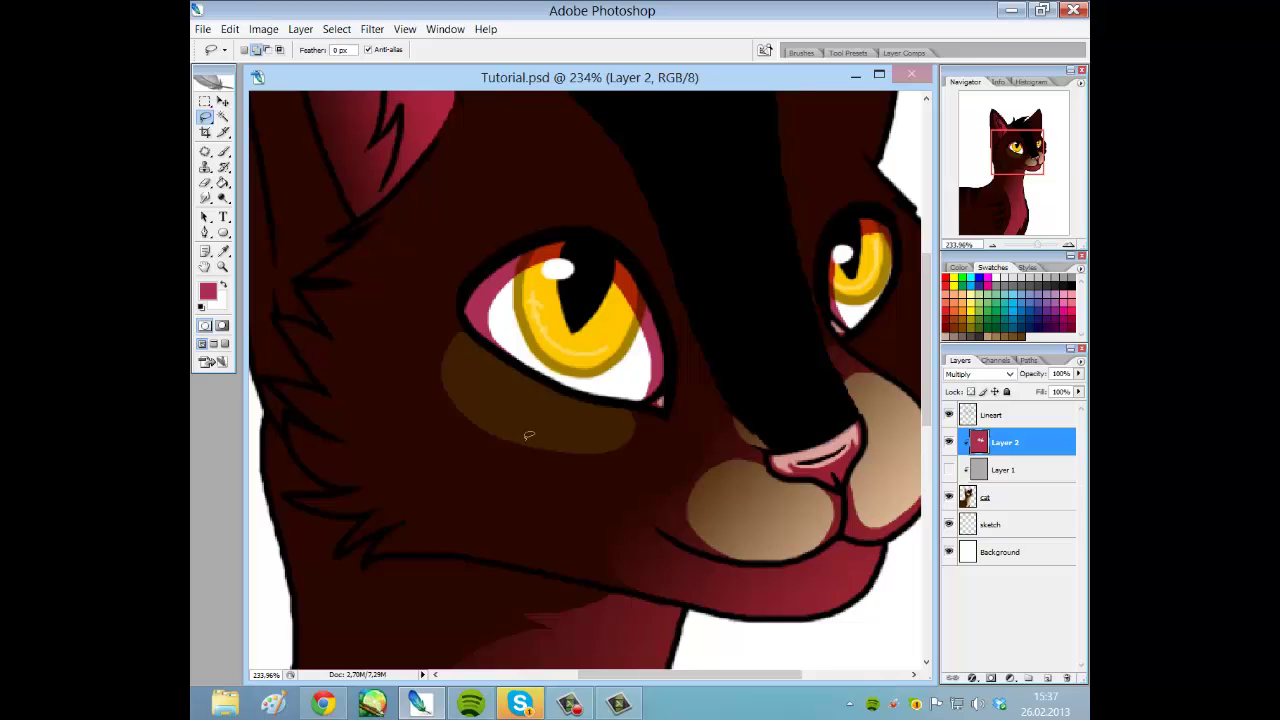
scroll(490, 320, "up", 1)
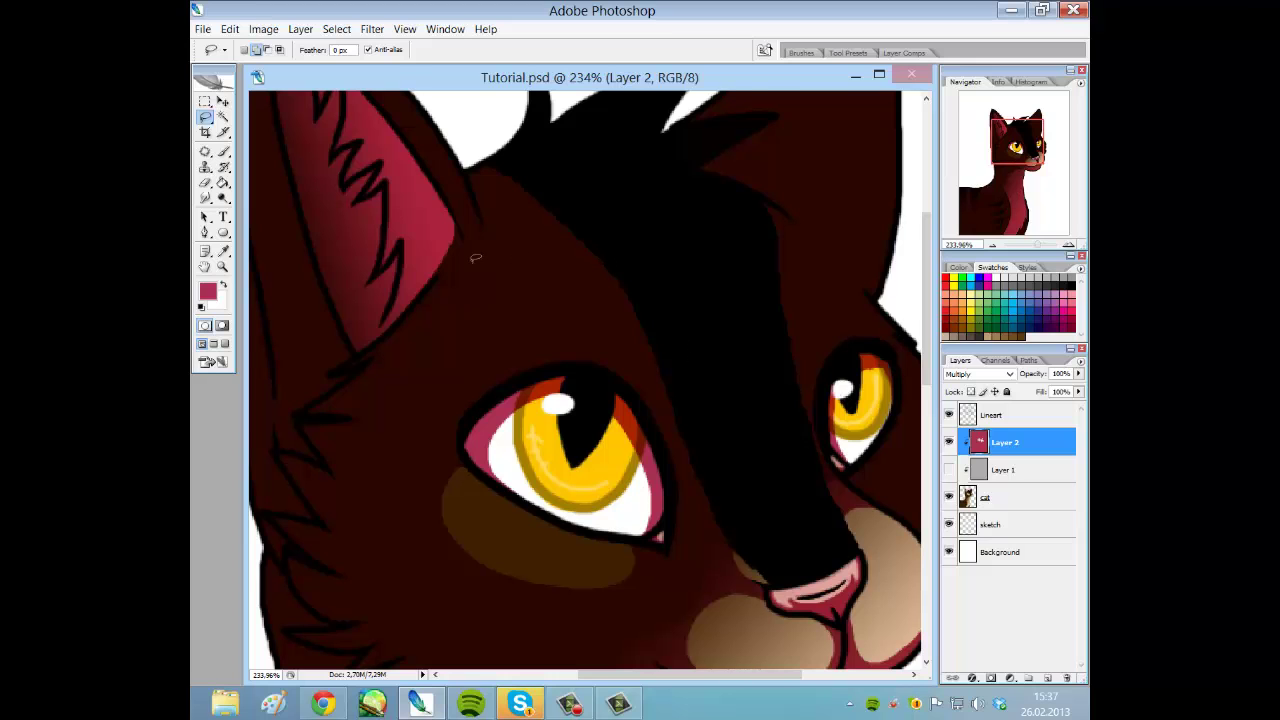
scroll(472, 257, "up", 2)
scroll(475, 258, "up", 1)
scroll(475, 258, "down", 5)
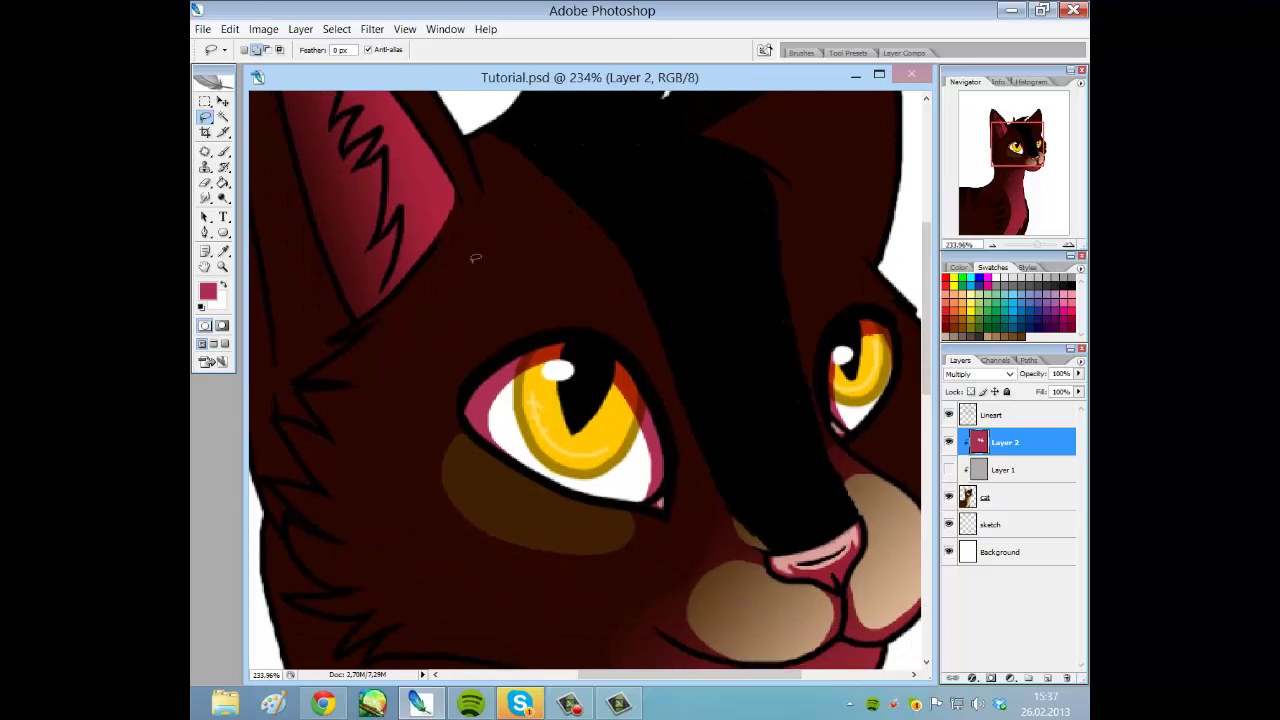
scroll(475, 258, "down", 1)
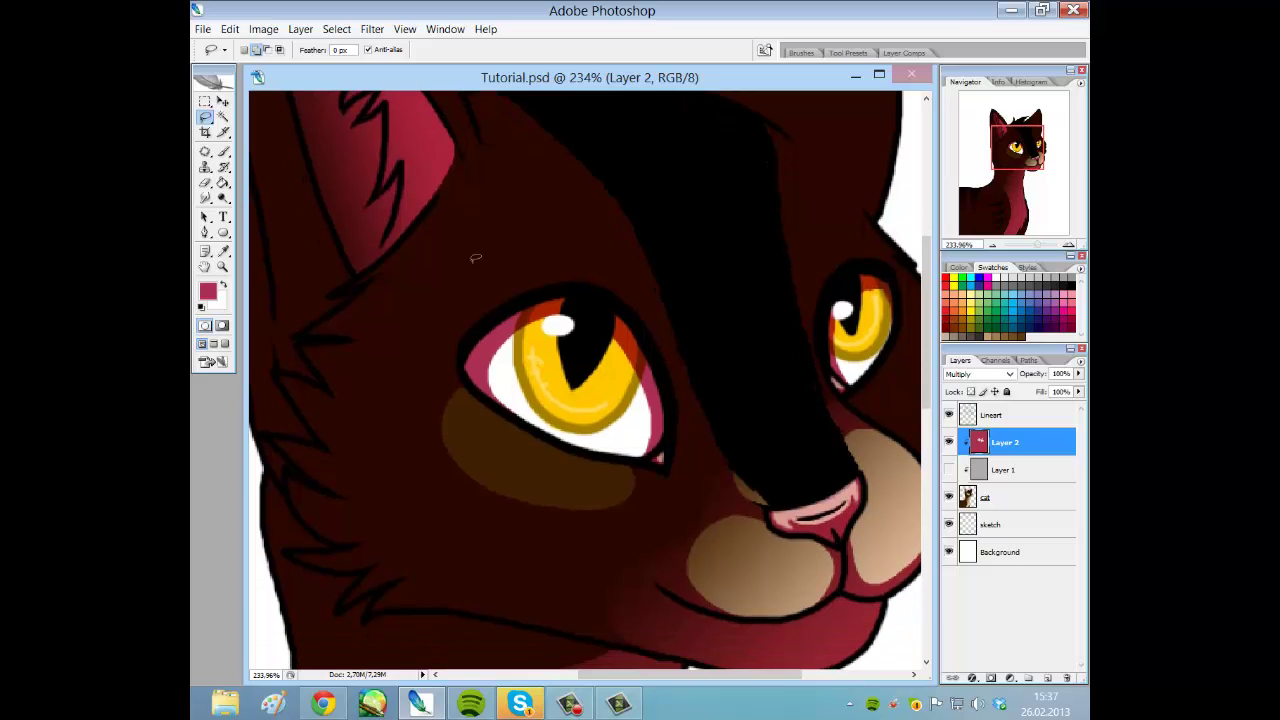
scroll(475, 258, "up", 1)
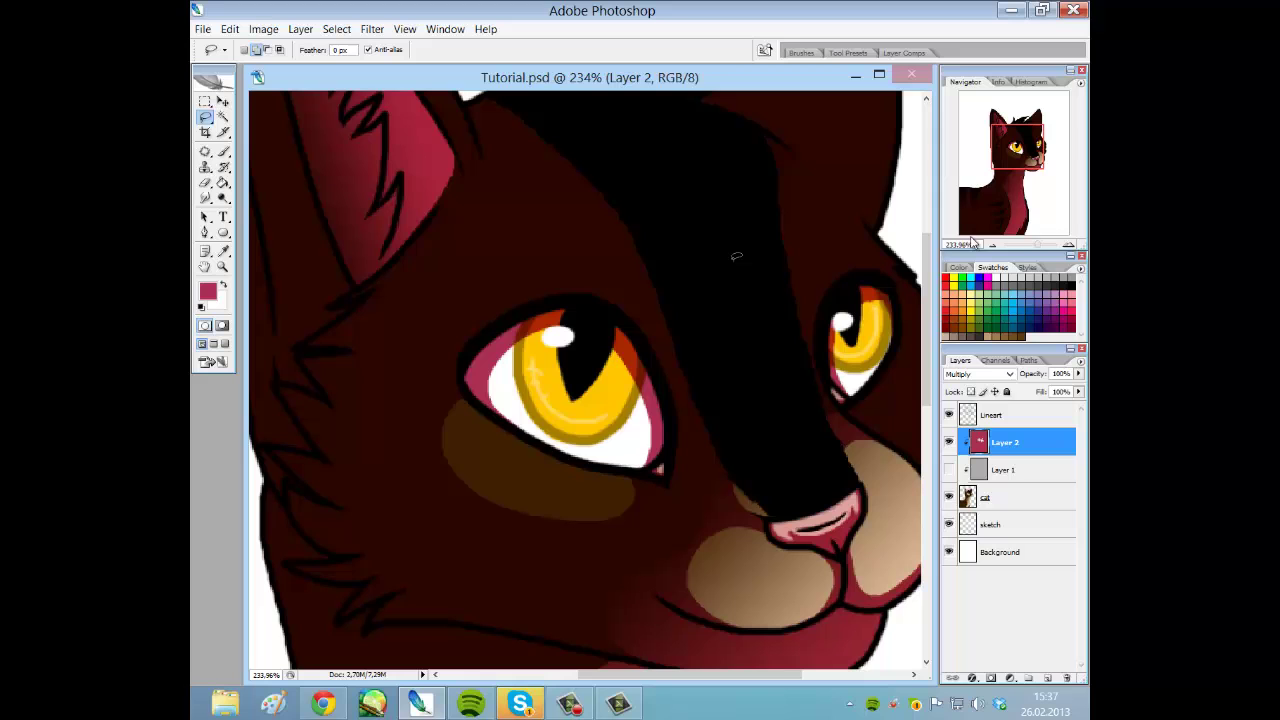
Lasso several spiky fur tufts on the near cheek on Layer 2 and delete their crimson.
left_click_drag(1040, 248, 1038, 245)
left_click_drag(1019, 161, 1015, 173)
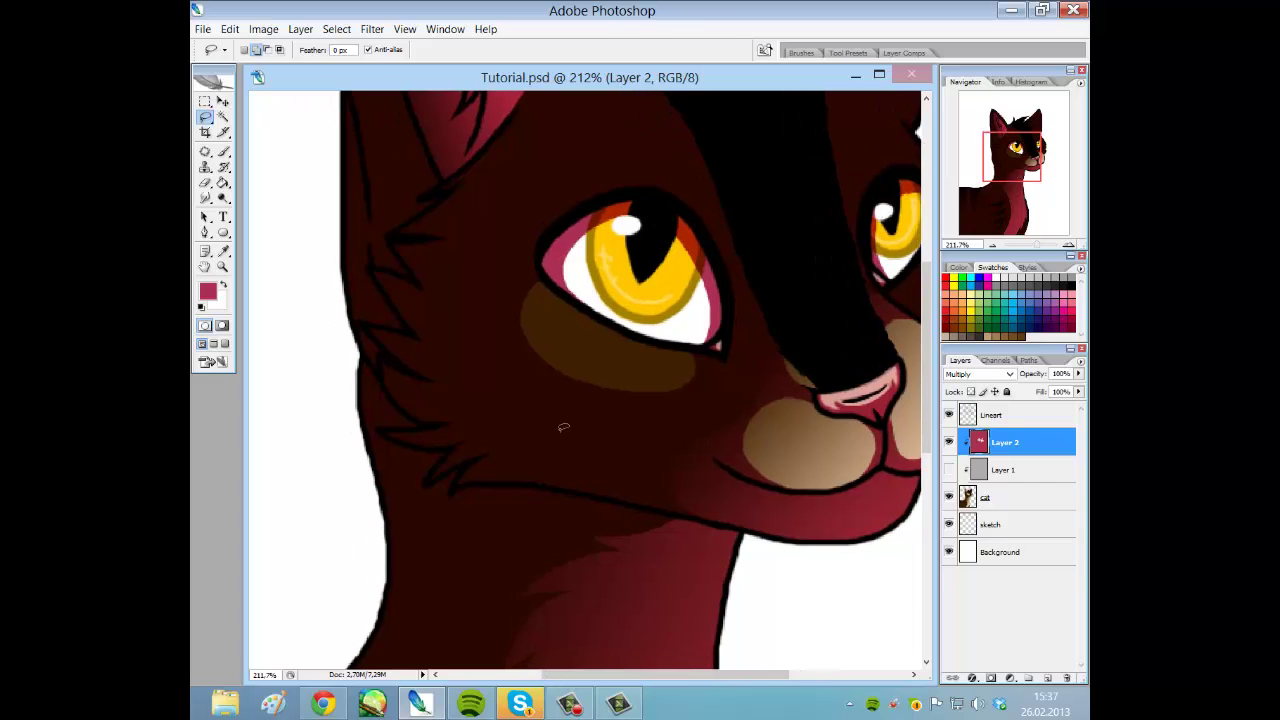
left_click_drag(561, 431, 574, 433)
mouse_move(499, 432)
left_mouse_down()
mouse_move(429, 382)
mouse_move(537, 413)
mouse_move(399, 335)
mouse_move(464, 394)
left_mouse_up()
mouse_move(455, 351)
left_mouse_down()
mouse_move(427, 298)
mouse_move(417, 244)
mouse_move(443, 226)
mouse_move(498, 383)
left_mouse_up()
key("Delete")
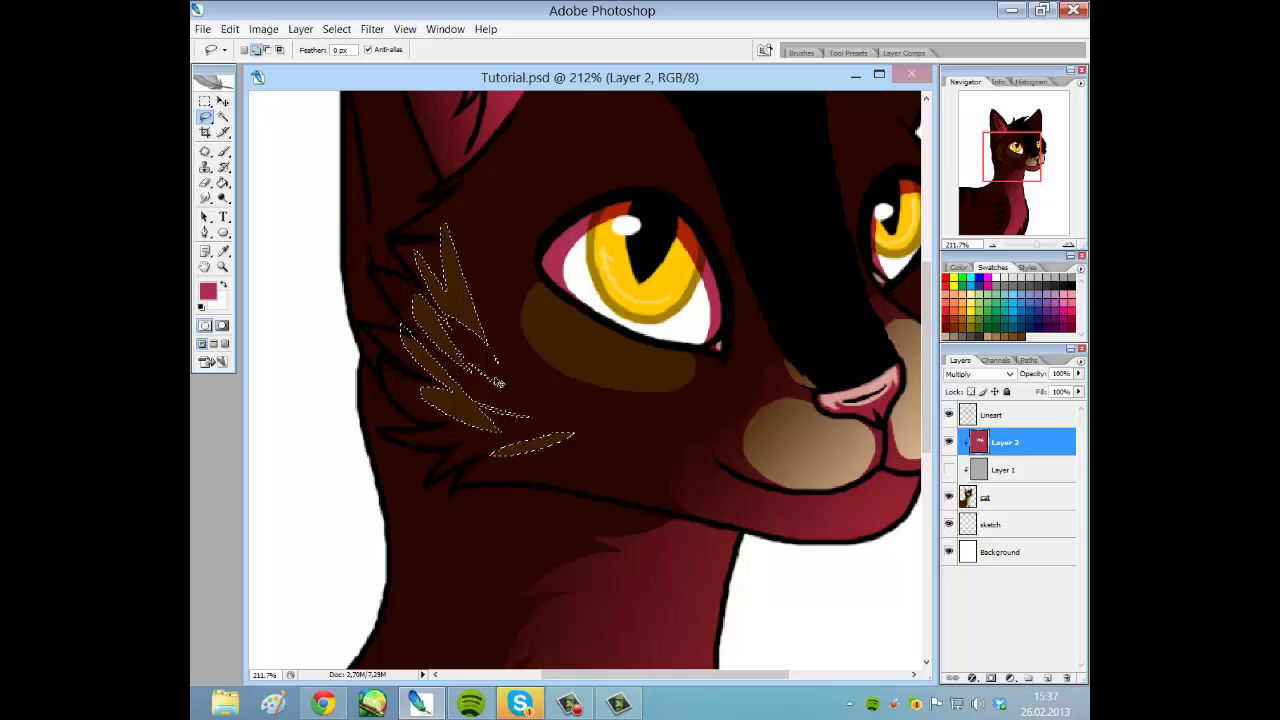
key("ctrl+d")
scroll(505, 410, "up", 1)
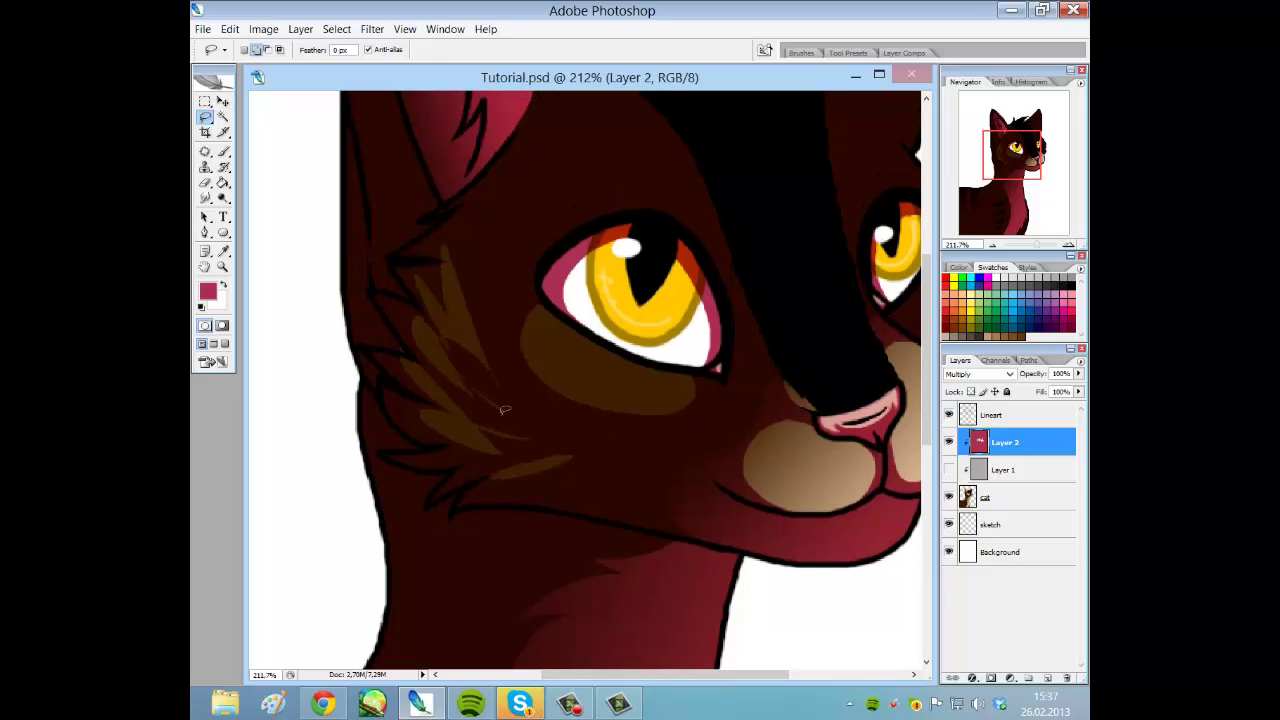
Undo the fur tuft cutouts on the near cheek.
scroll(505, 410, "up", 1)
key("ctrl+alt+z")
key("ctrl+alt+z")
key("ctrl+alt+z")
key("ctrl+alt+z")
key("ctrl+alt+z")
key("ctrl+alt+z")
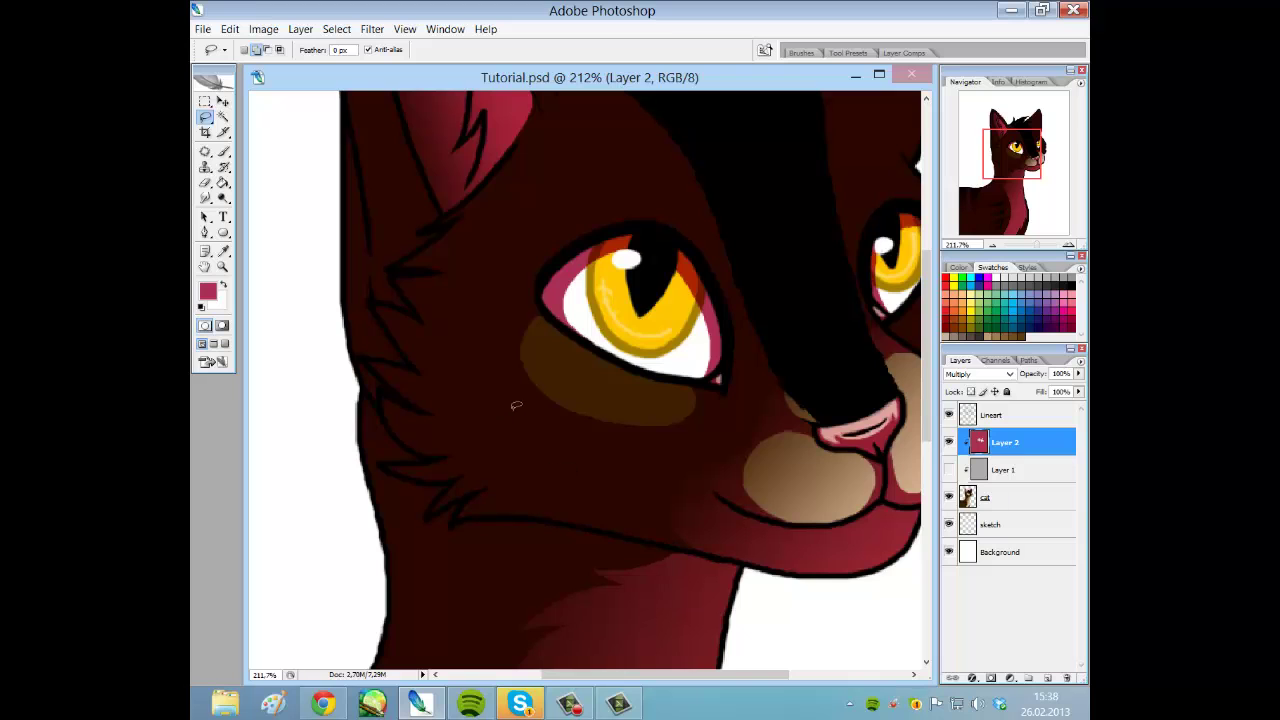
Lasso a jagged, fur-edged area down the throat and chest on Layer 2 and delete its crimson.
left_click_drag(1040, 247, 987, 190)
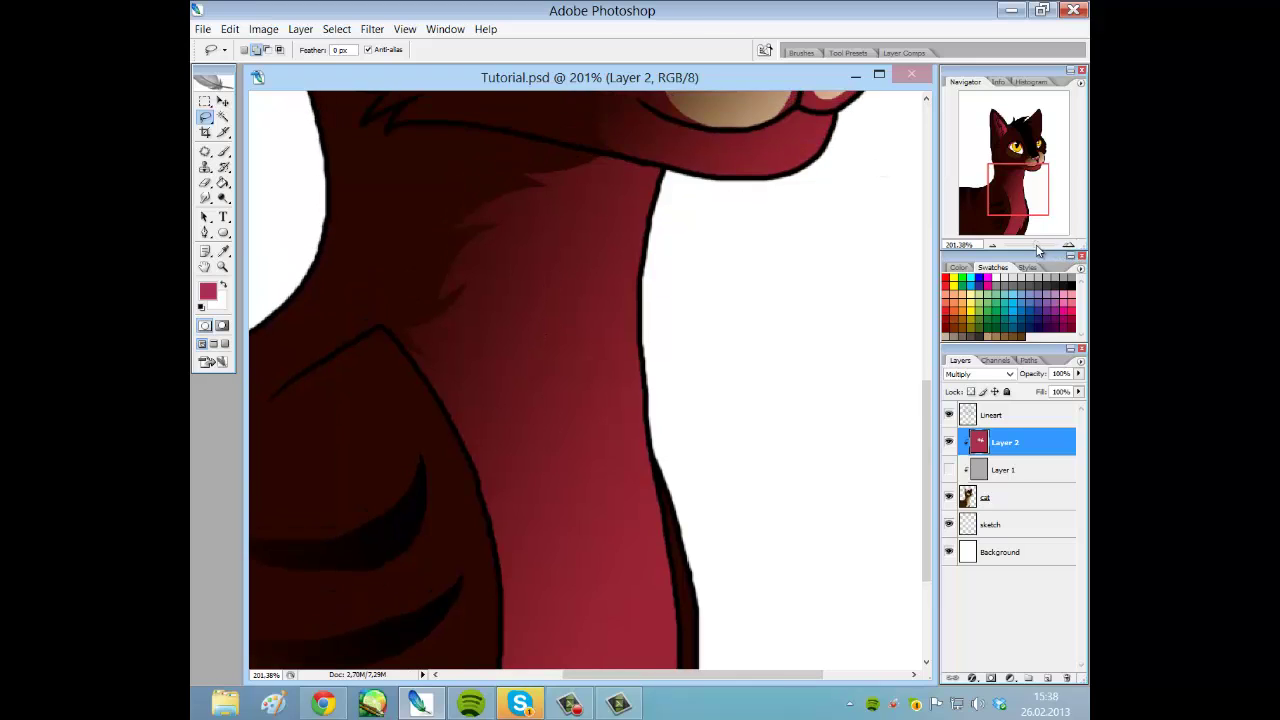
left_click_drag(1037, 247, 1029, 247)
mouse_move(636, 360)
left_mouse_down()
mouse_move(580, 360)
mouse_move(567, 436)
mouse_move(593, 527)
left_mouse_up()
mouse_move(568, 605)
left_mouse_down()
mouse_move(621, 564)
mouse_move(628, 504)
mouse_move(655, 432)
left_mouse_up()
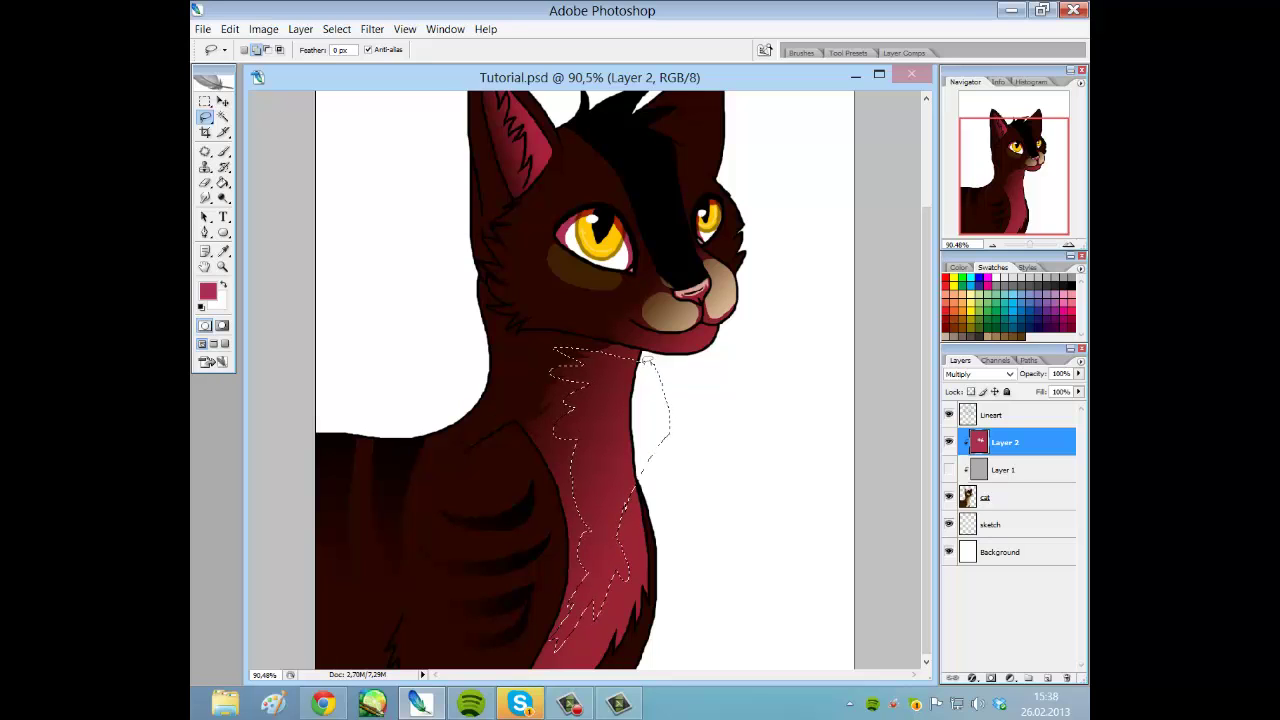
key("Delete")
key("ctrl+d")
scroll(646, 417, "up", 5)
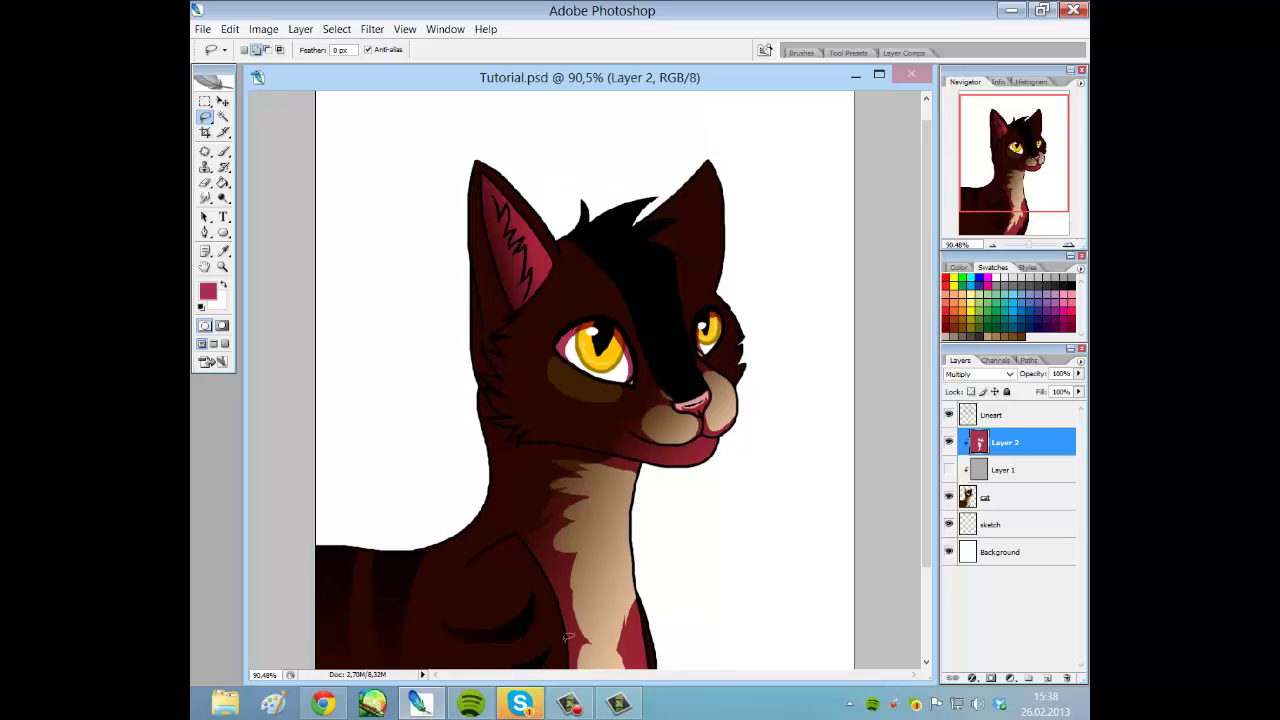
scroll(567, 636, "down", 3)
Undo the throat and chest cutout on Layer 2 and clear the selection.
mouse_move(553, 530)
left_mouse_down()
mouse_move(695, 431)
mouse_move(644, 394)
mouse_move(593, 387)
mouse_move(504, 431)
mouse_move(540, 526)
left_mouse_up()
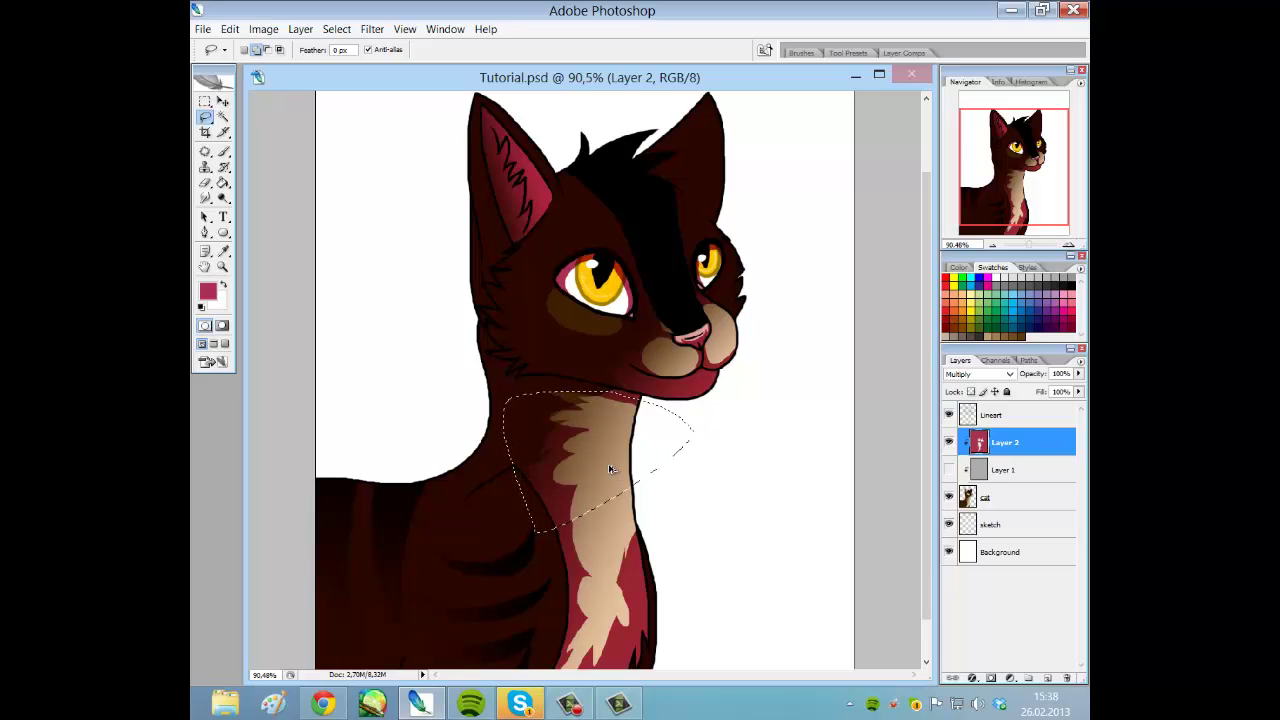
key("ctrl+alt+z")
key("ctrl+alt+z")
key("alt+BackSpace")
key("ctrl+d")
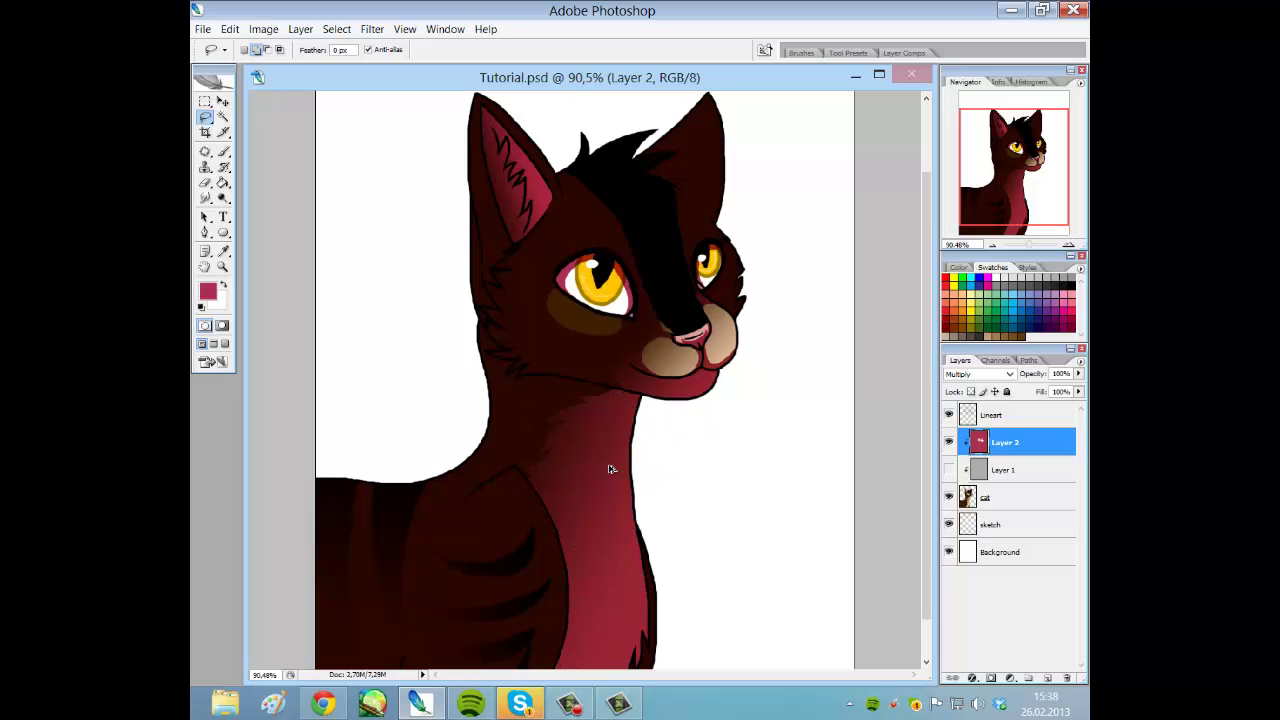
Try to lasso the whole striped shoulder on Layer 2 and delete its crimson.
scroll(520, 460, "down", 2)
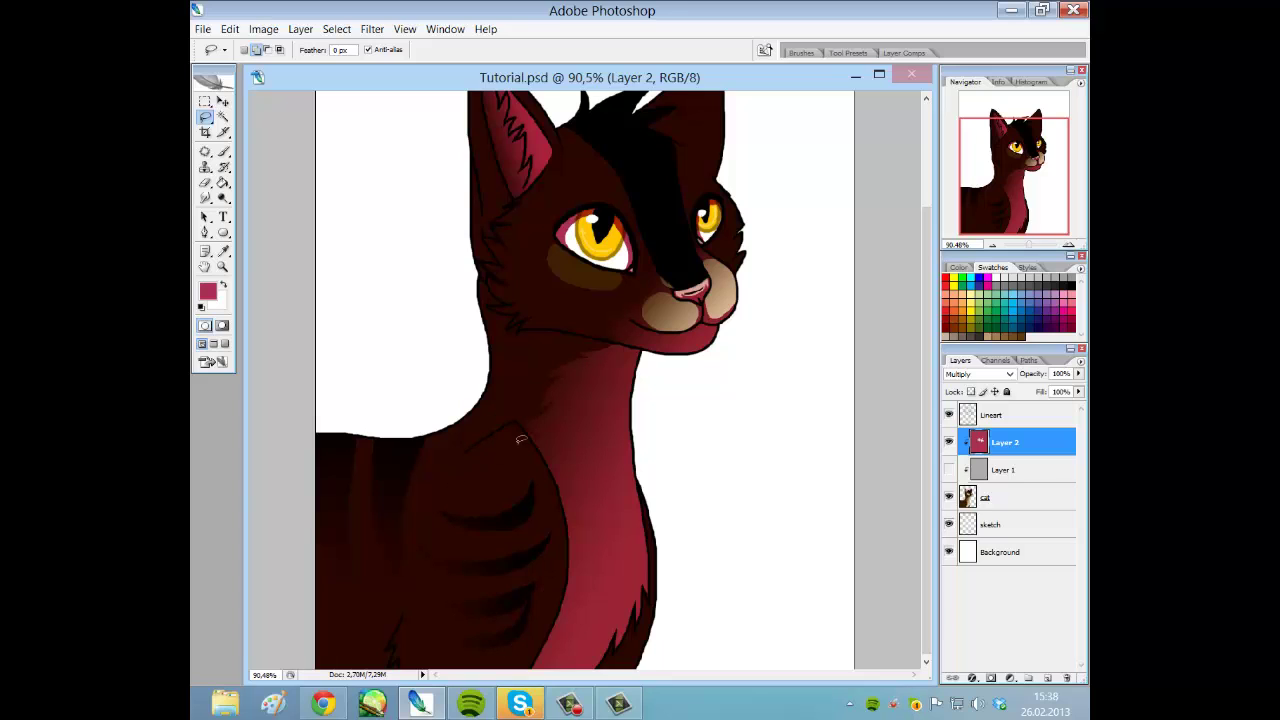
mouse_move(462, 479)
left_mouse_down()
mouse_move(514, 425)
mouse_move(555, 500)
mouse_move(556, 607)
mouse_move(517, 664)
mouse_move(413, 628)
mouse_move(418, 556)
mouse_move(465, 475)
left_mouse_up()
key("Delete")
key("ctrl+d")
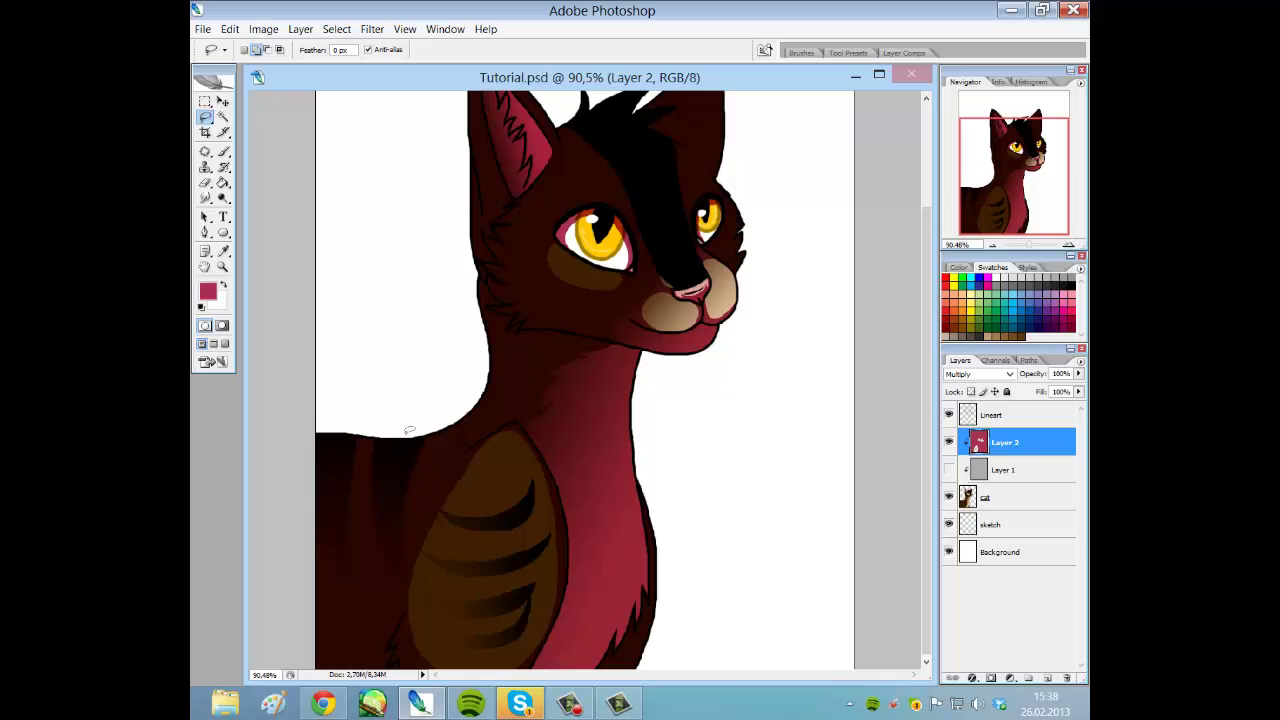
key("ctrl+alt+z")
key("ctrl+alt+z")
key("ctrl+alt+z")
Lasso the upper striped part of the shoulder on Layer 2, delete its crimson and trim the rear edge with a second cutout.
mouse_move(478, 448)
left_mouse_down()
mouse_move(514, 432)
mouse_move(542, 463)
mouse_move(557, 525)
mouse_move(525, 603)
mouse_move(459, 609)
mouse_move(421, 548)
mouse_move(488, 445)
left_mouse_up()
key("Delete")
key("ctrl+d")
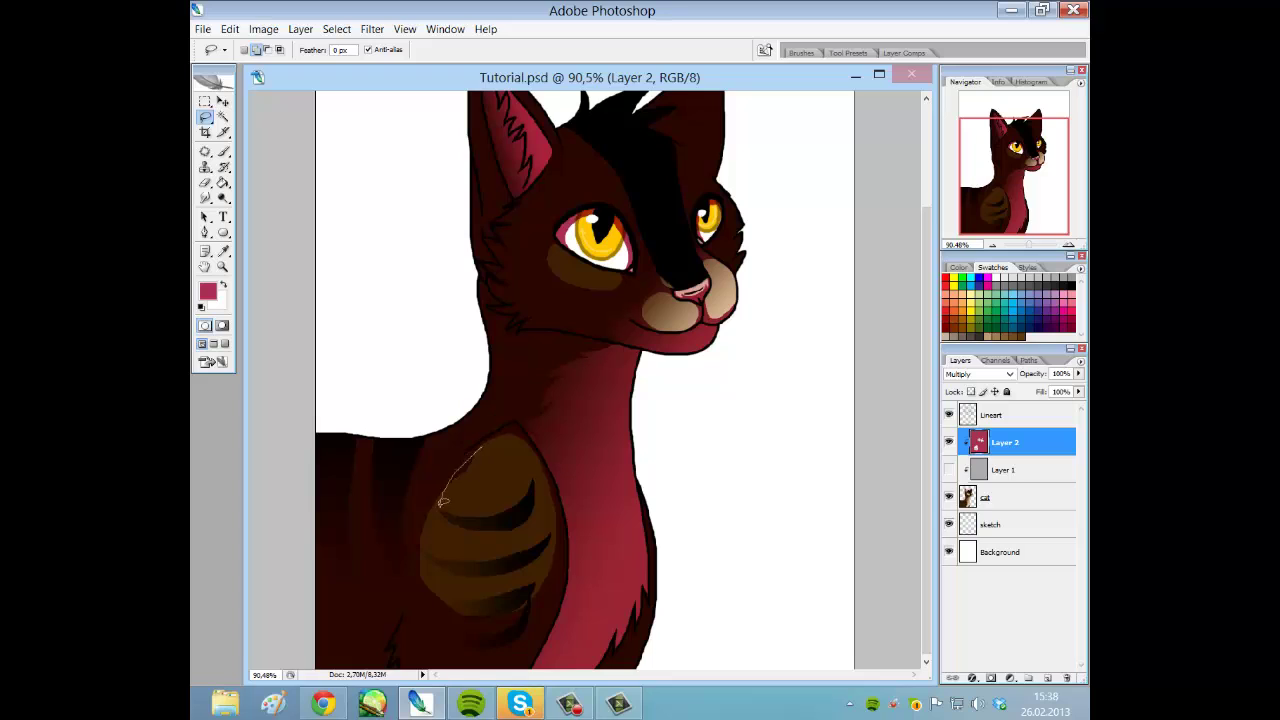
left_click_drag(440, 506, 443, 513)
key("Delete")
key("ctrl+d")
left_click(223, 151)
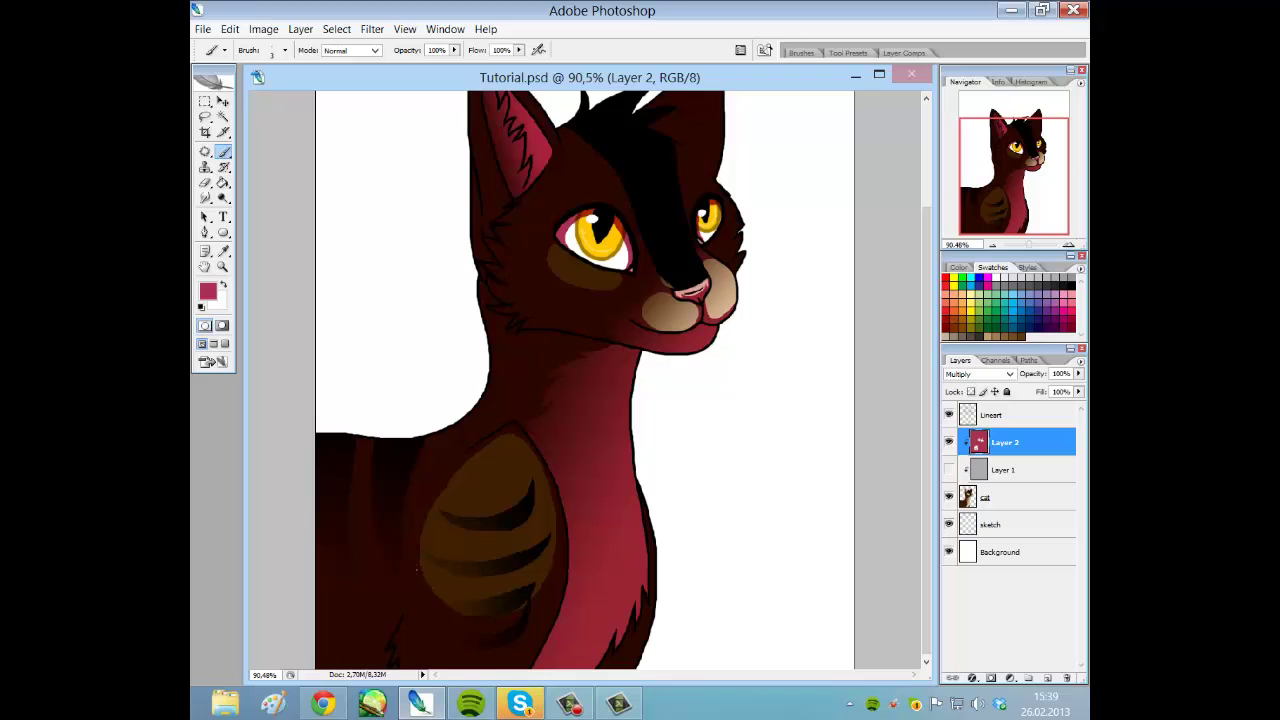
scroll(535, 462, "up", 2)
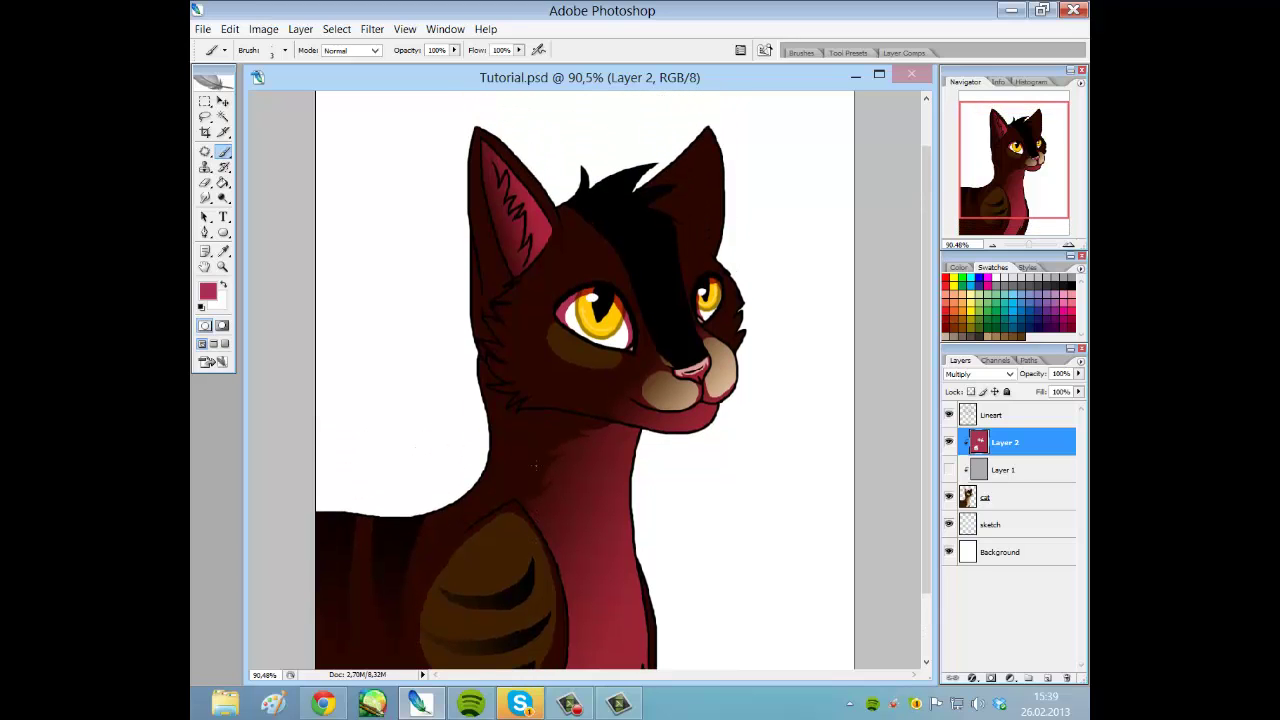
scroll(535, 463, "down", 2)
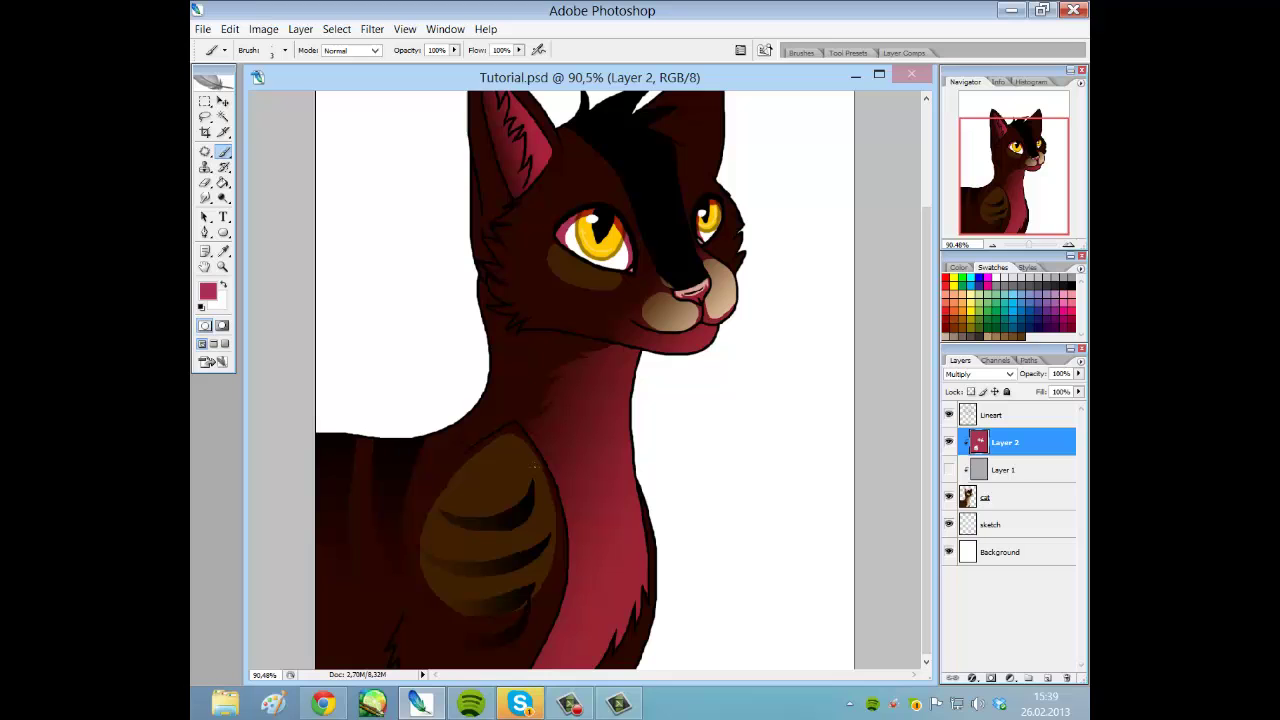
left_click(618, 704)
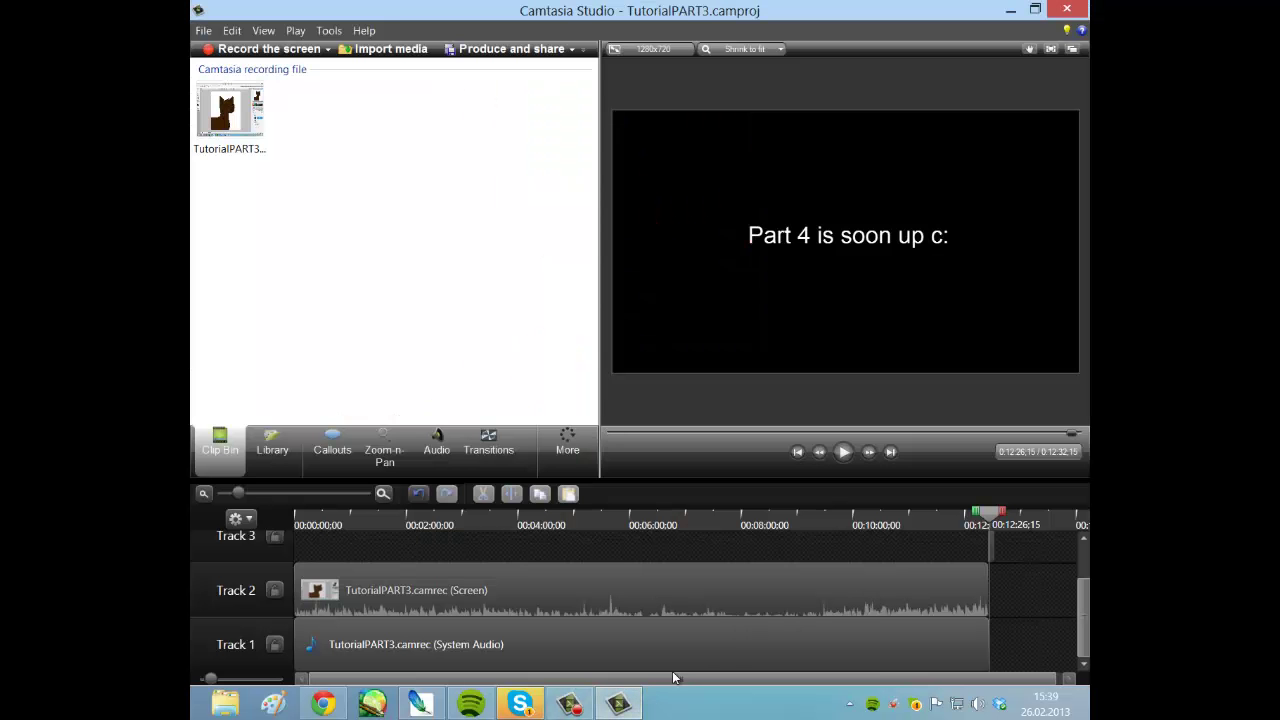
left_click(571, 704)
key("alt+Tab")
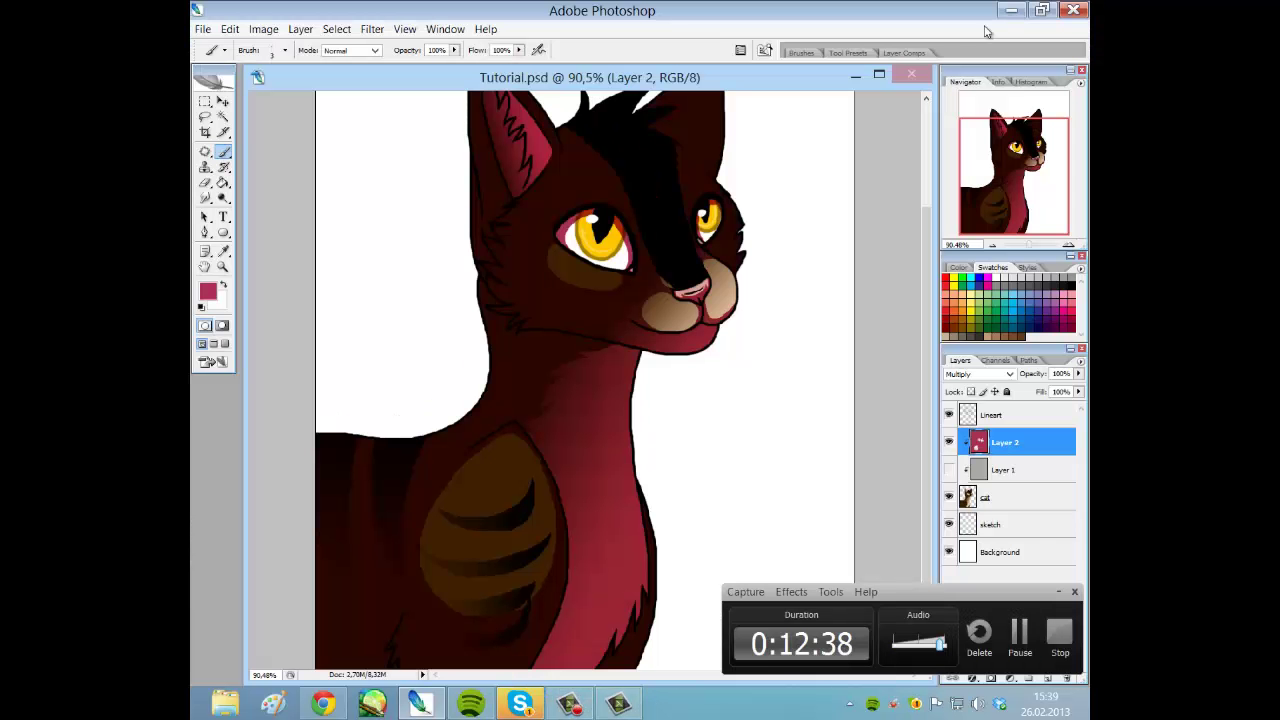